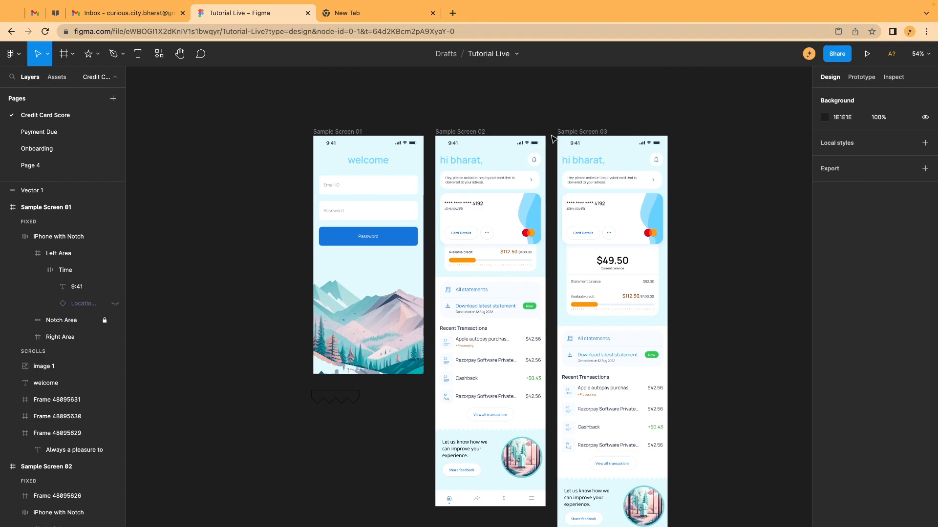
{"action": "scroll", "coordinate": [552, 138], "scroll_direction": "up", "scroll_amount": 10}
{"action": "scroll", "coordinate": [382, 280], "scroll_direction": "down", "scroll_amount": 15}
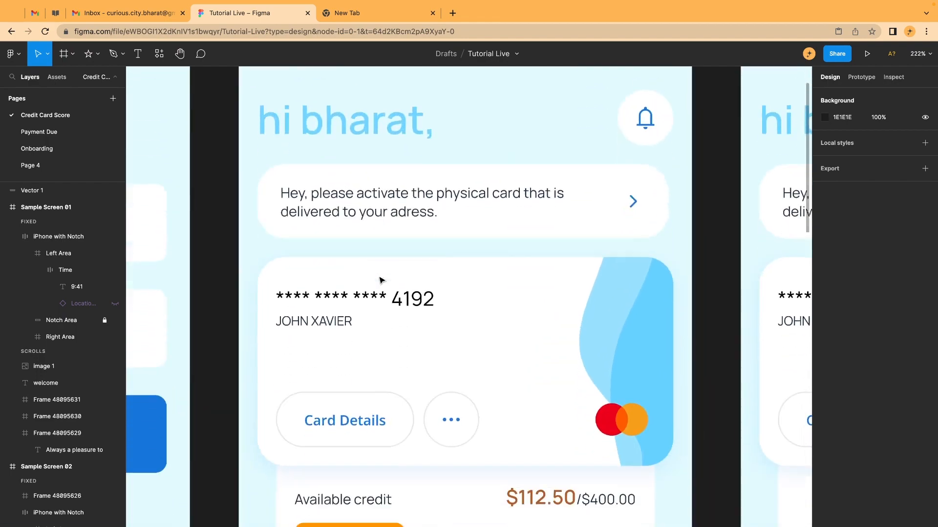
{"action": "scroll", "coordinate": [380, 279], "scroll_direction": "down", "scroll_amount": 3}
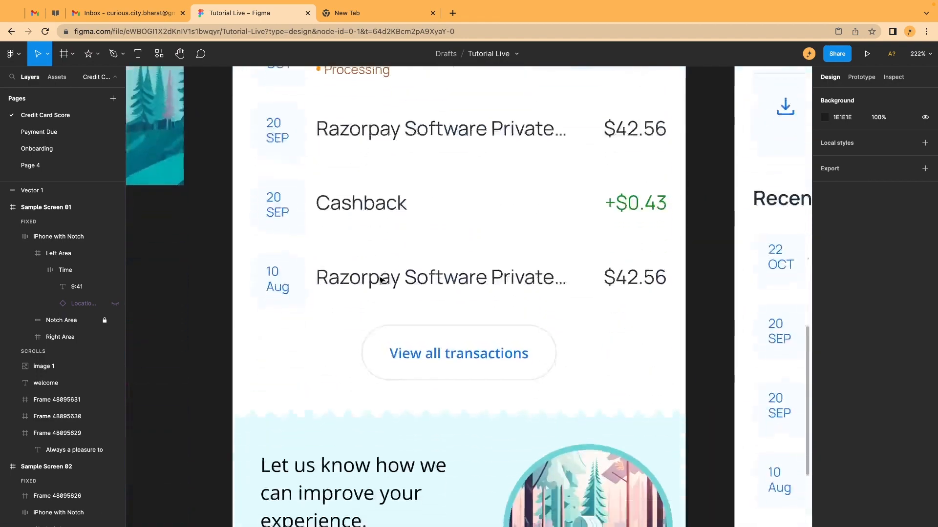
{"action": "scroll", "coordinate": [345, 118], "scroll_direction": "down", "scroll_amount": 10}
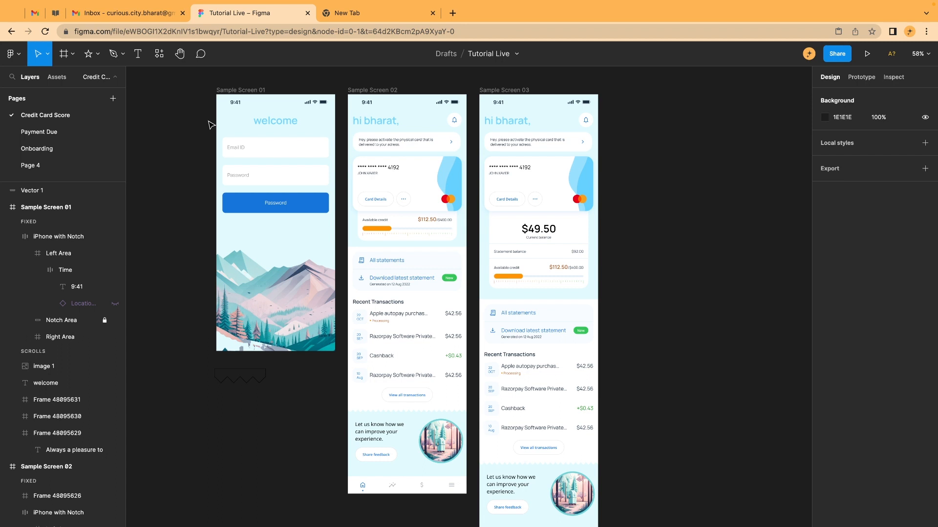
Leave the design file for the file browser and open the Curious City team's page
{"action": "left_click", "coordinate": [18, 56]}
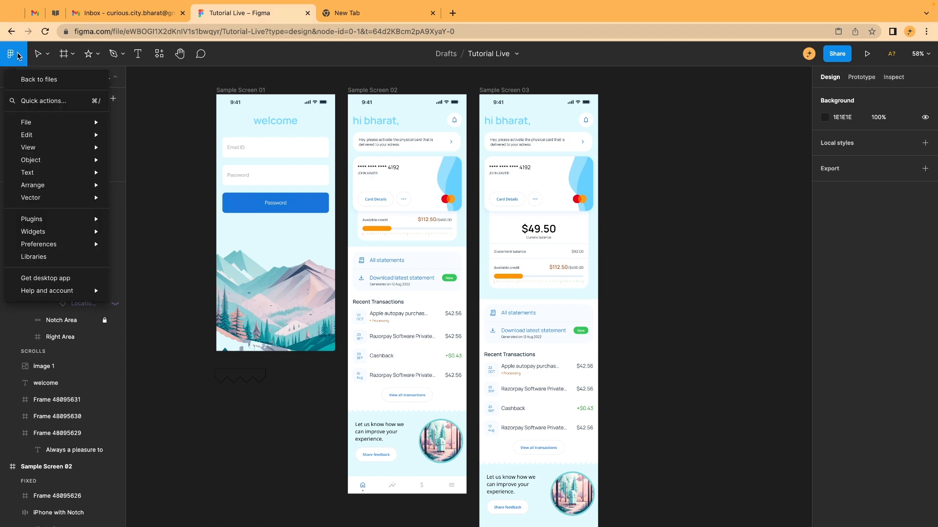
{"action": "left_click", "coordinate": [39, 79]}
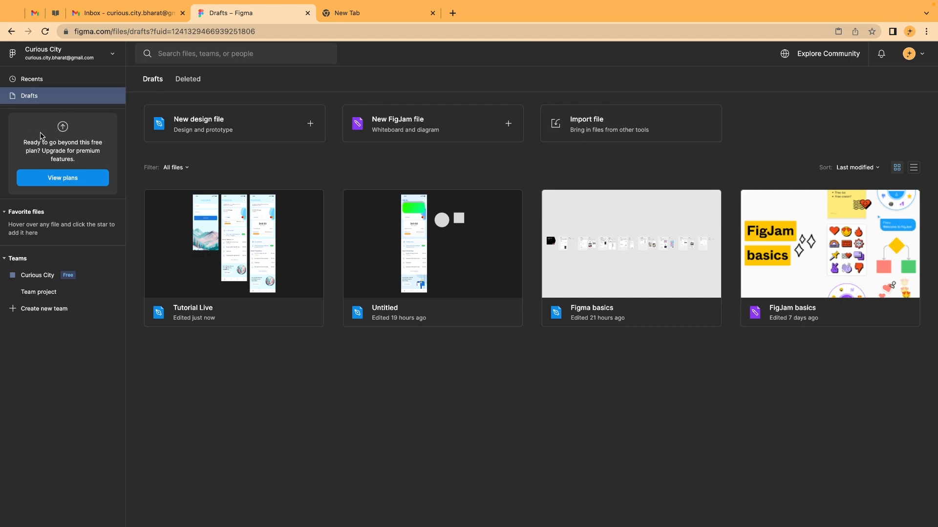
{"action": "left_click", "coordinate": [17, 258]}
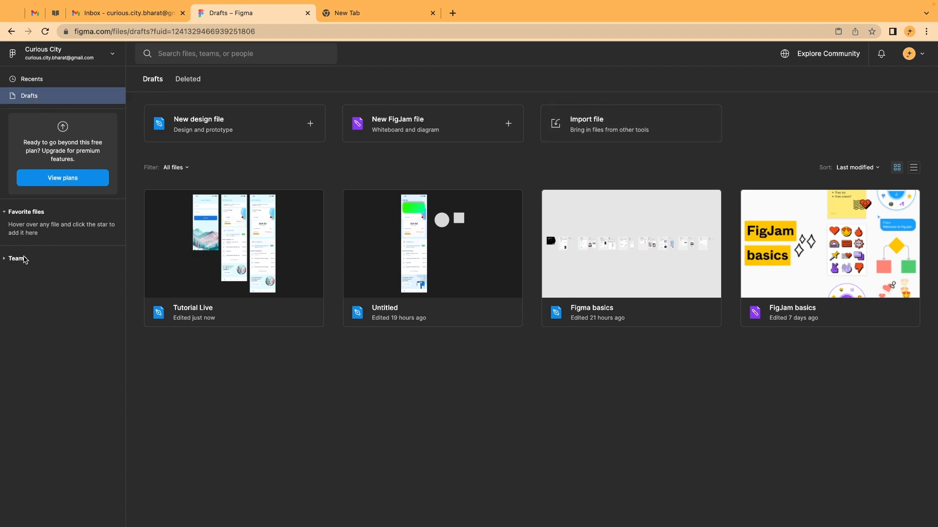
{"action": "left_click", "coordinate": [17, 258]}
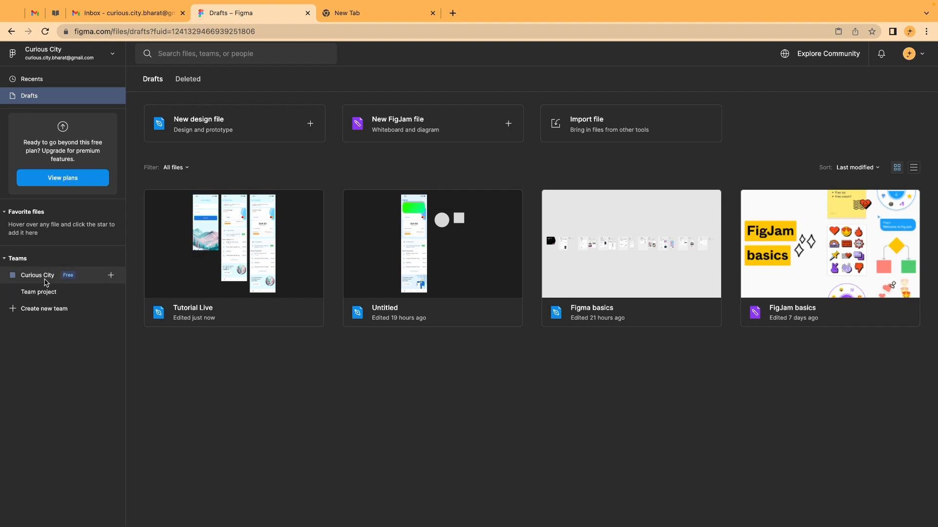
{"action": "left_click", "coordinate": [42, 277]}
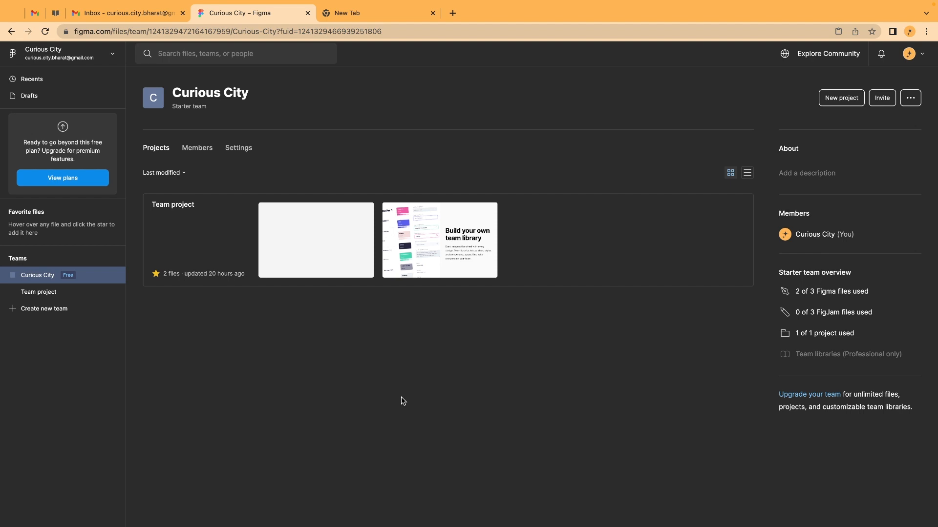
Return to the drafts and reopen the Tutorial Live design file
{"action": "left_click", "coordinate": [39, 96]}
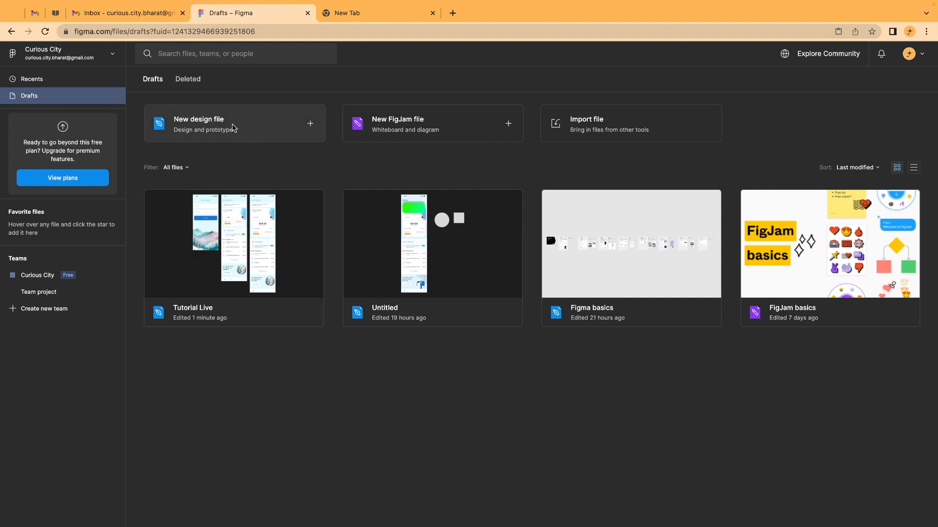
{"action": "double_click", "coordinate": [255, 263]}
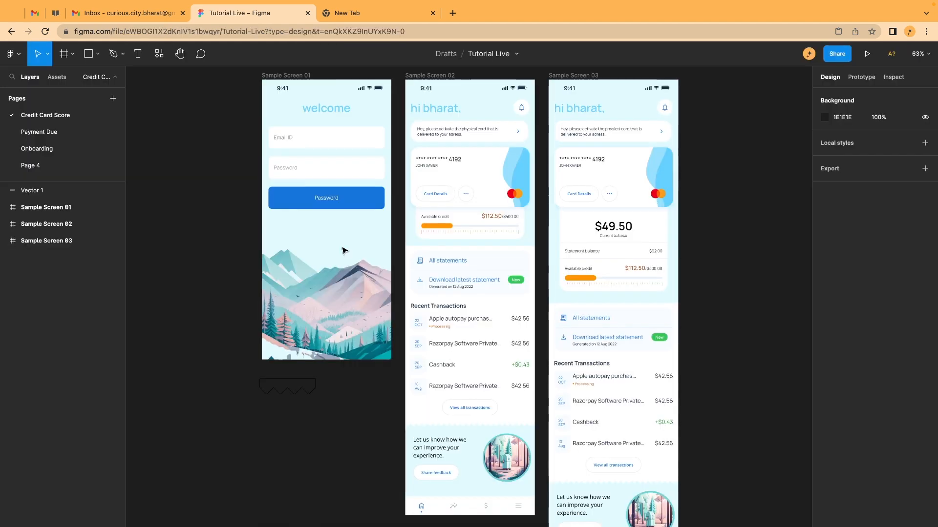
{"action": "scroll", "coordinate": [234, 241], "scroll_direction": "down", "scroll_amount": 2}
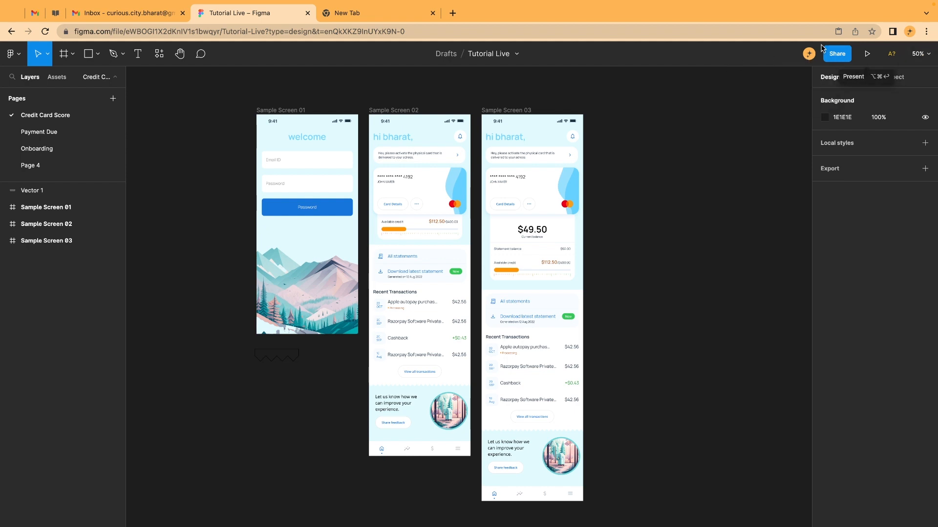
{"action": "mouse_move", "coordinate": [804, 54]}
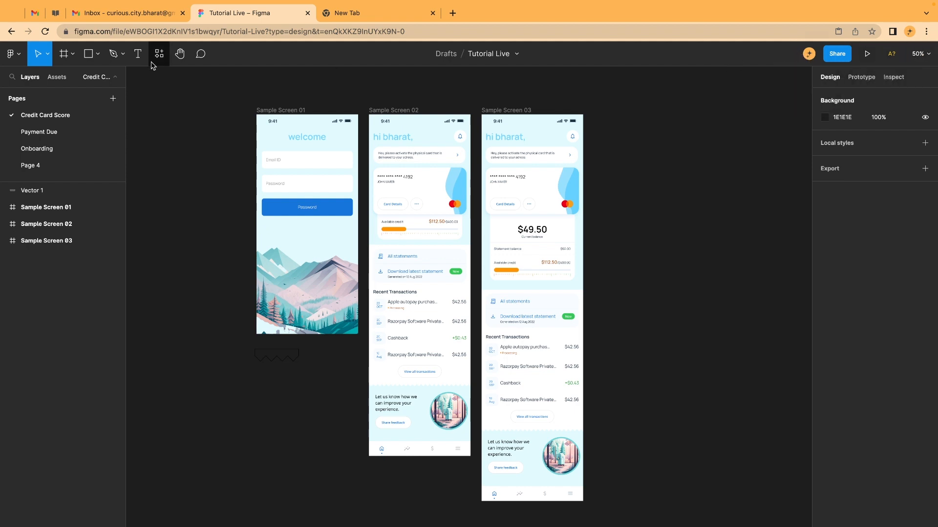
{"action": "scroll", "coordinate": [190, 104], "scroll_direction": "left", "scroll_amount": 2}
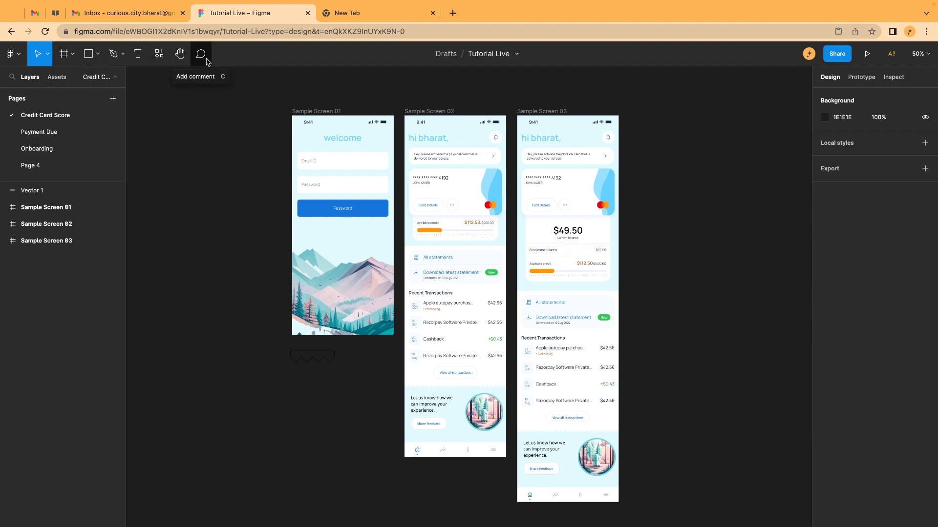
{"action": "left_click", "coordinate": [71, 55]}
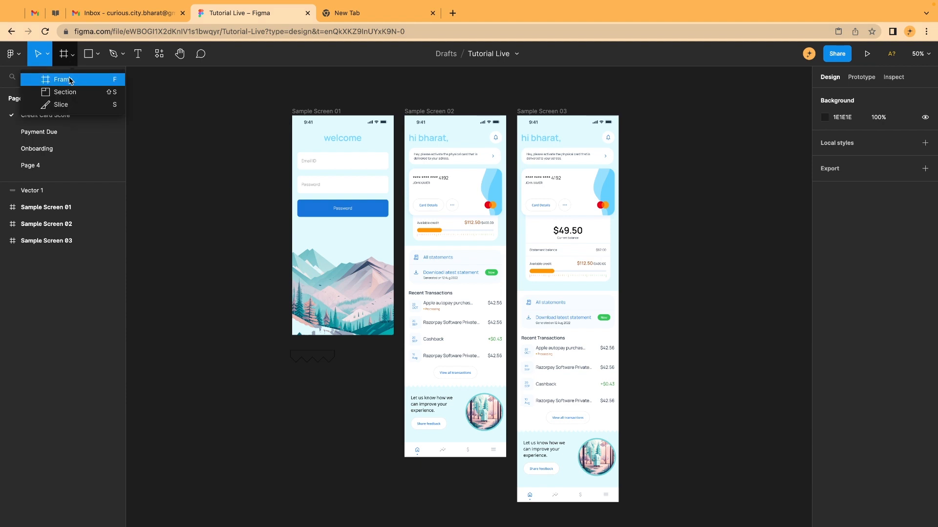
{"action": "left_click", "coordinate": [96, 55]}
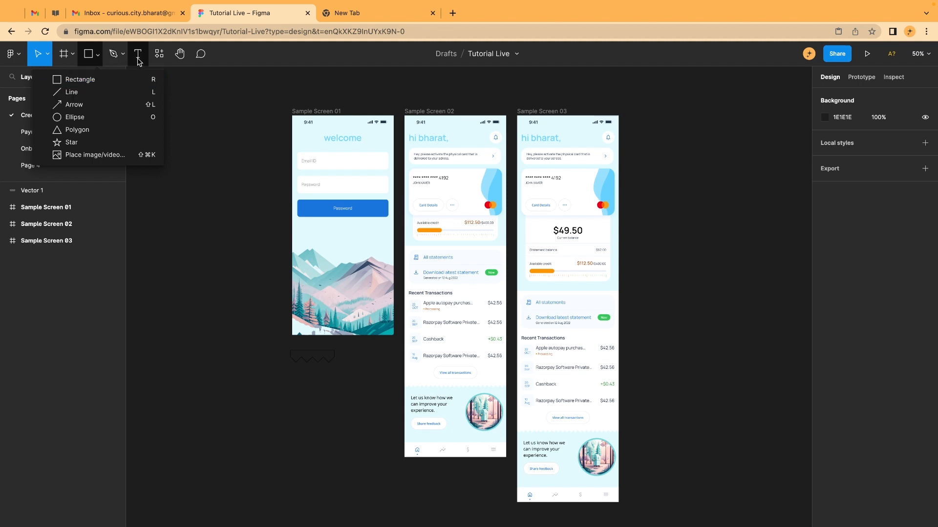
{"action": "left_click", "coordinate": [200, 188]}
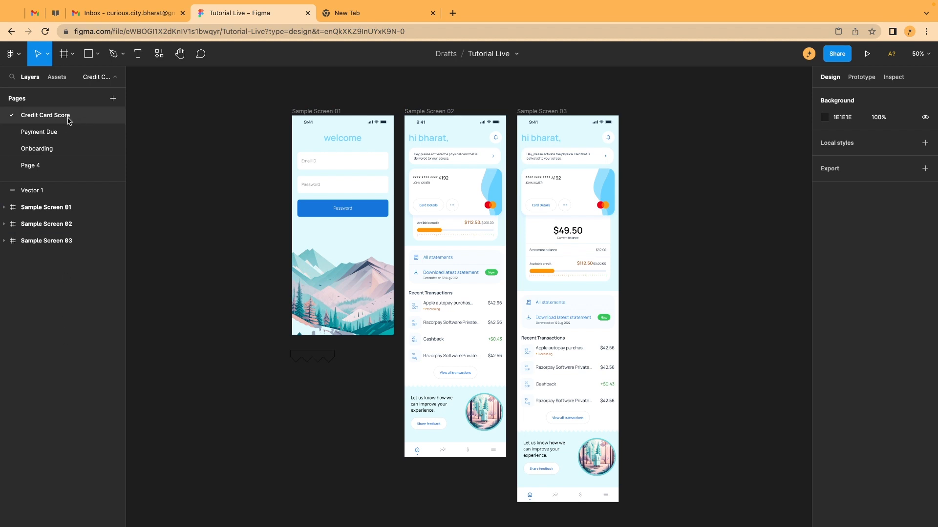
Delete the stray zigzag vector below Sample Screen 01 on the Credit Card Score page
{"action": "left_click", "coordinate": [48, 118]}
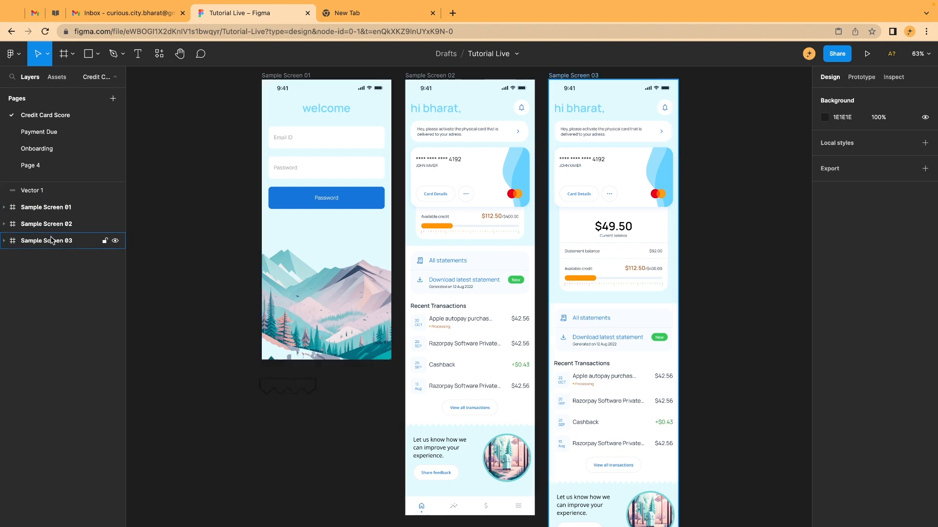
{"action": "scroll", "coordinate": [222, 142], "scroll_direction": "down", "scroll_amount": 3}
{"action": "scroll", "coordinate": [309, 209], "scroll_direction": "up", "scroll_amount": 5}
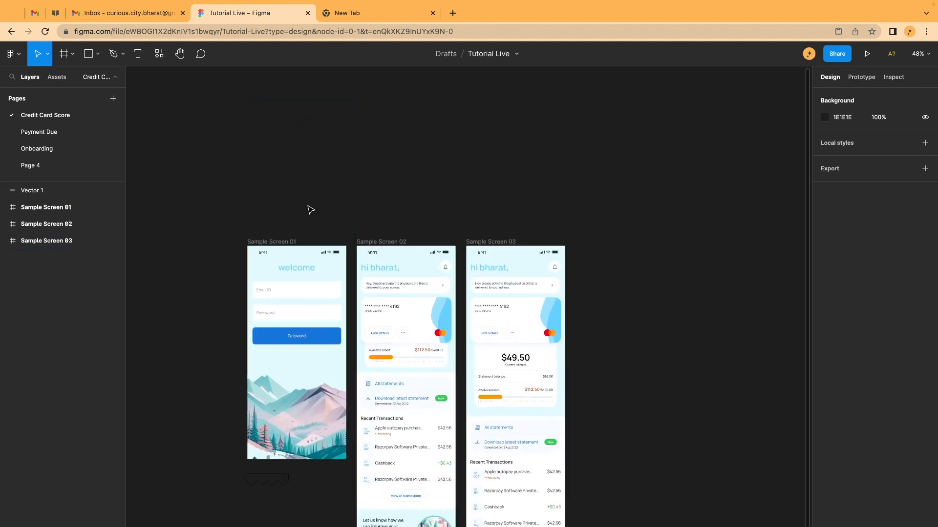
{"action": "left_click", "coordinate": [282, 240]}
{"action": "left_click", "coordinate": [267, 481]}
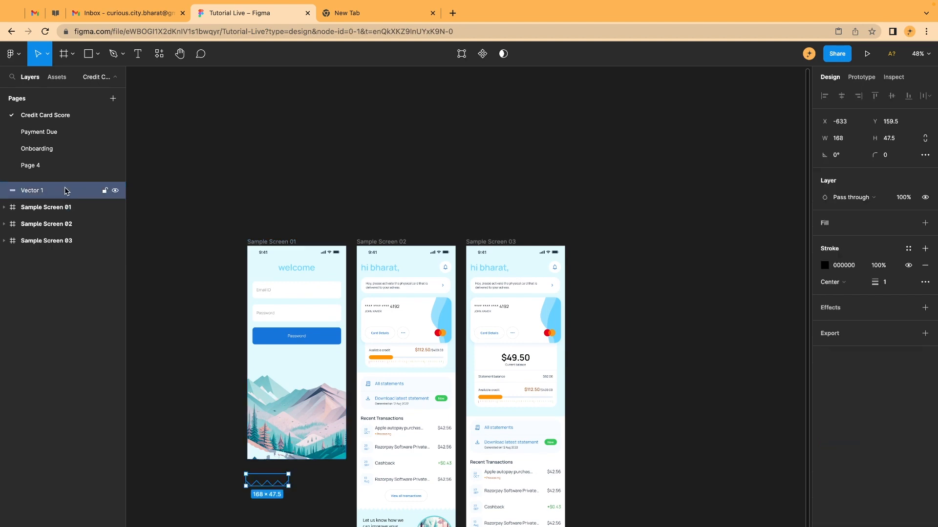
{"action": "scroll", "coordinate": [256, 492], "scroll_direction": "up", "scroll_amount": 5}
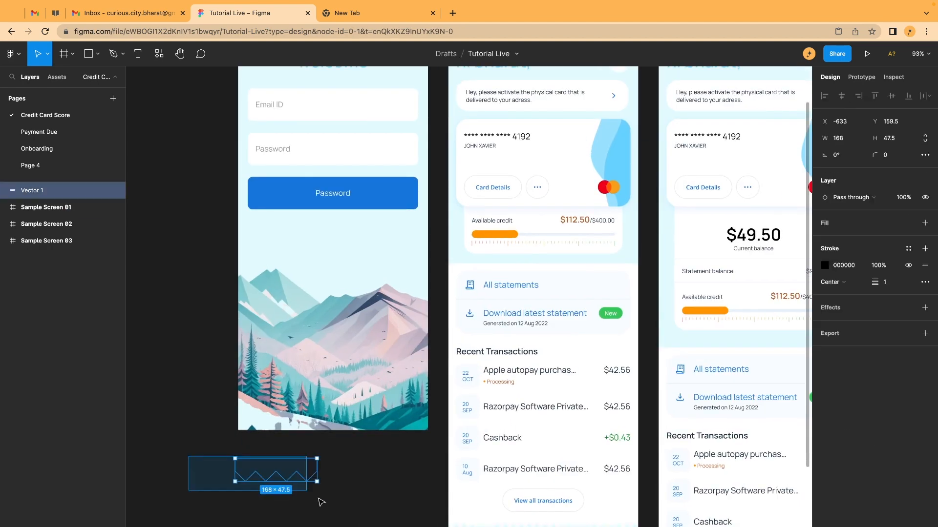
{"action": "key", "text": "Delete"}
{"action": "scroll", "coordinate": [332, 367], "scroll_direction": "down", "scroll_amount": 4}
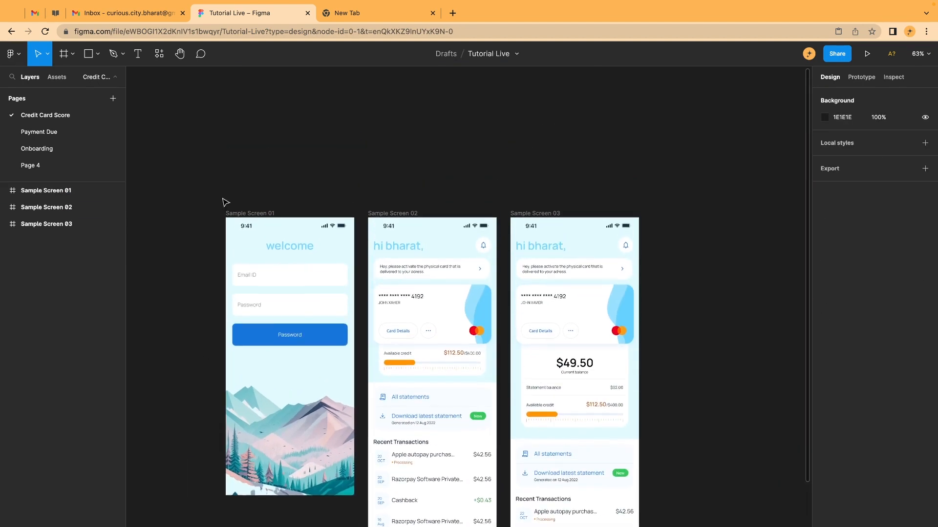
Select the Sample Screen 01, 02 and 03 frames in turn to examine them as top-level frames, then clear the selection
{"action": "left_click", "coordinate": [245, 214]}
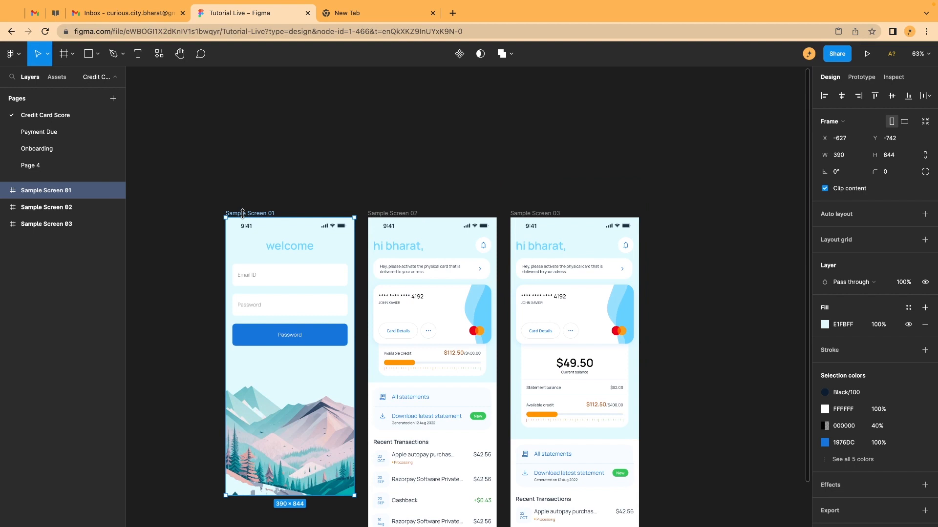
{"action": "left_click", "coordinate": [410, 211]}
{"action": "left_click", "coordinate": [562, 211]}
{"action": "left_click", "coordinate": [342, 148]}
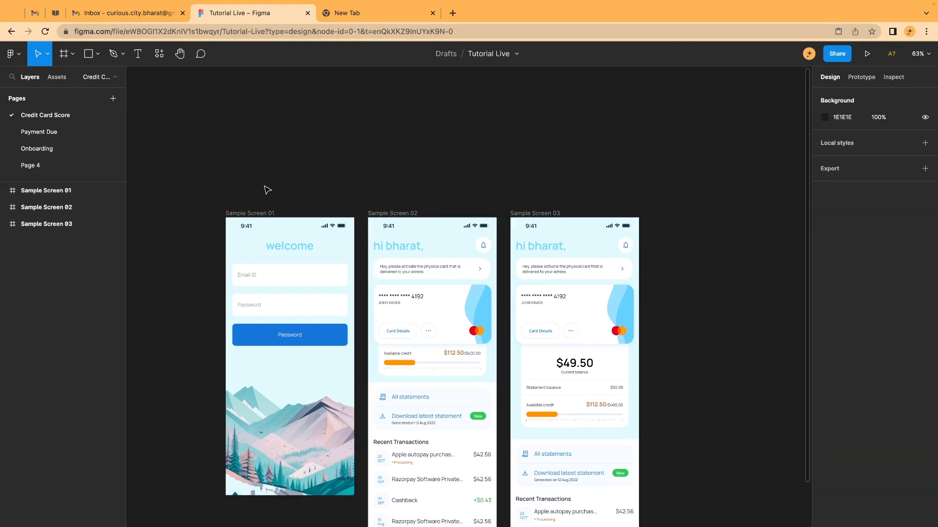
{"action": "scroll", "coordinate": [269, 175], "scroll_direction": "down", "scroll_amount": 2}
{"action": "scroll", "coordinate": [268, 176], "scroll_direction": "left", "scroll_amount": 1}
{"action": "left_click", "coordinate": [275, 157]}
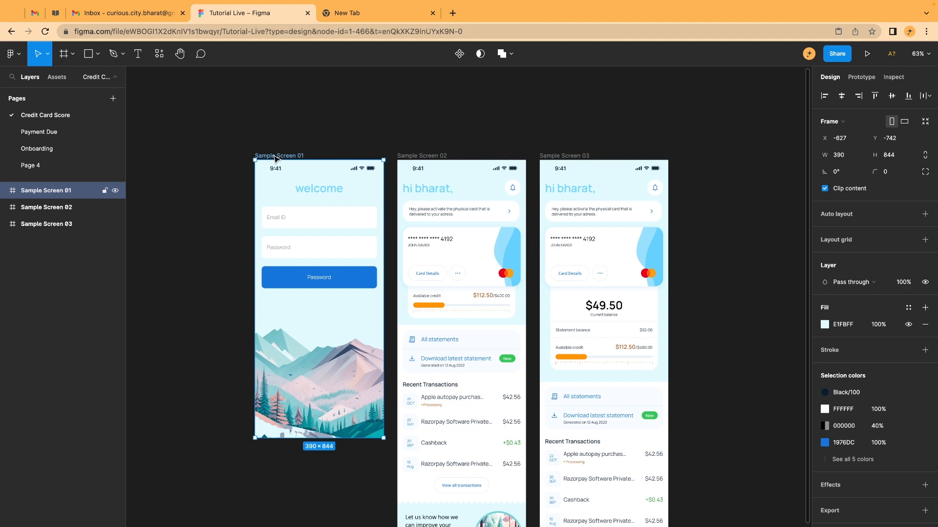
{"action": "scroll", "coordinate": [276, 159], "scroll_direction": "left", "scroll_amount": 4}
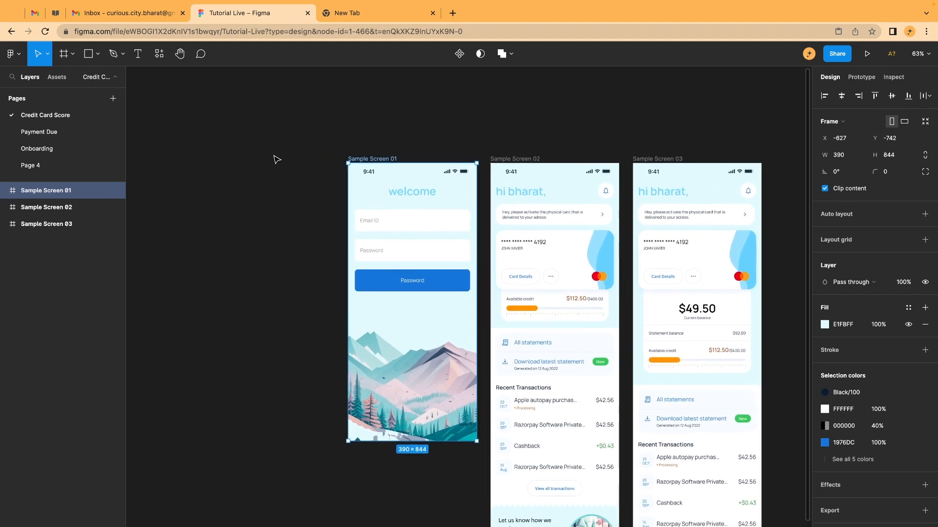
{"action": "left_click", "coordinate": [193, 142]}
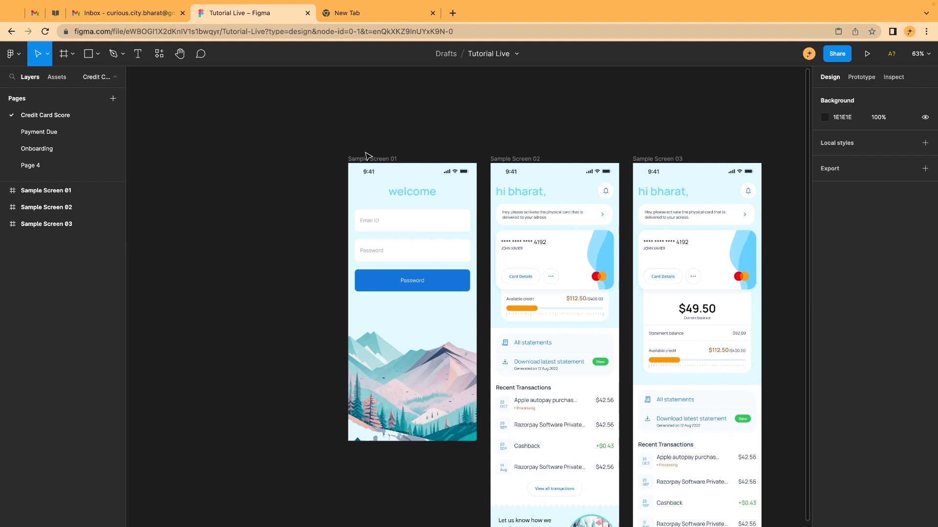
Examine the Email ID field's nested frame in Sample Screen 01 by alternating the selection between it and its parent frame
{"action": "scroll", "coordinate": [368, 155], "scroll_direction": "up", "scroll_amount": 3}
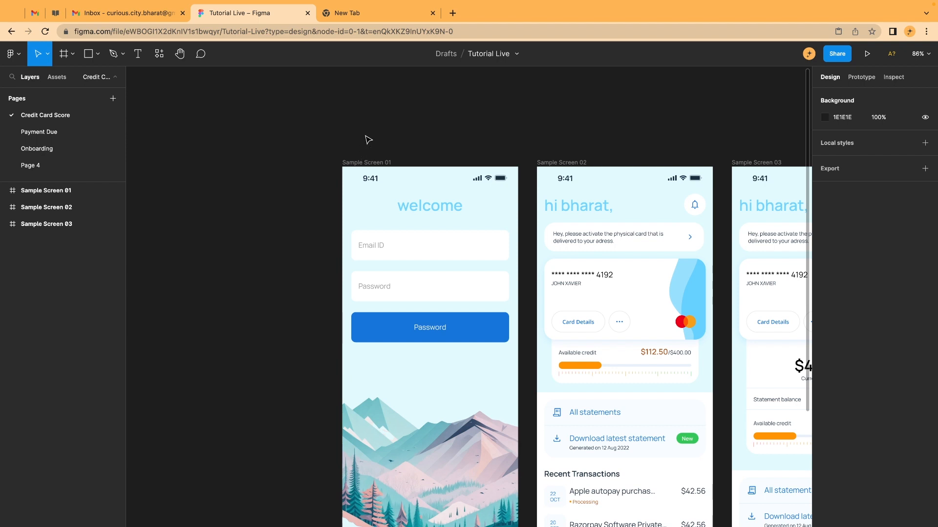
{"action": "scroll", "coordinate": [455, 138], "scroll_direction": "up", "scroll_amount": 3}
{"action": "left_click", "coordinate": [390, 288]}
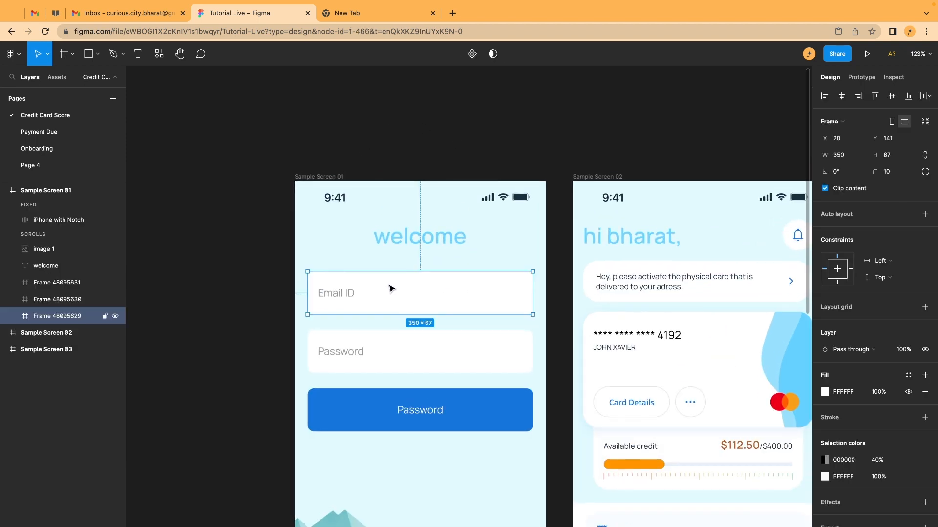
{"action": "left_click", "coordinate": [325, 176]}
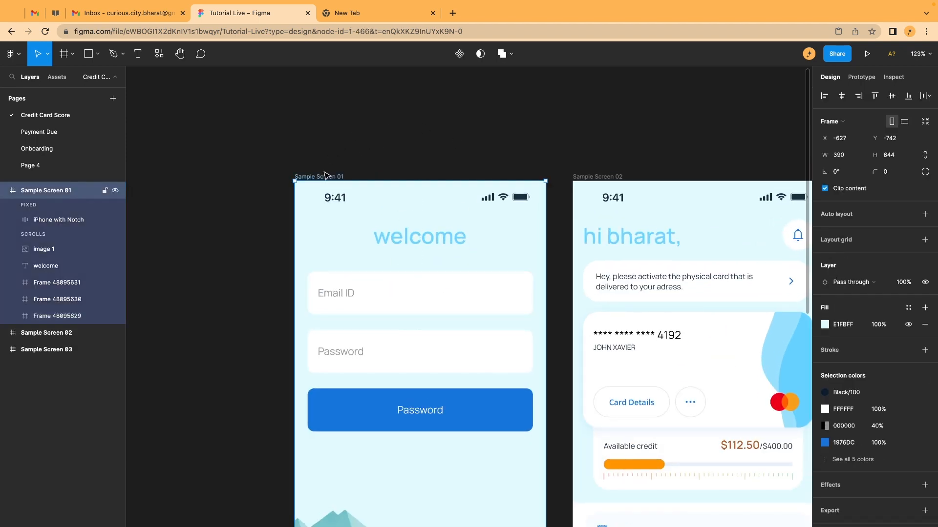
{"action": "left_click", "coordinate": [396, 295]}
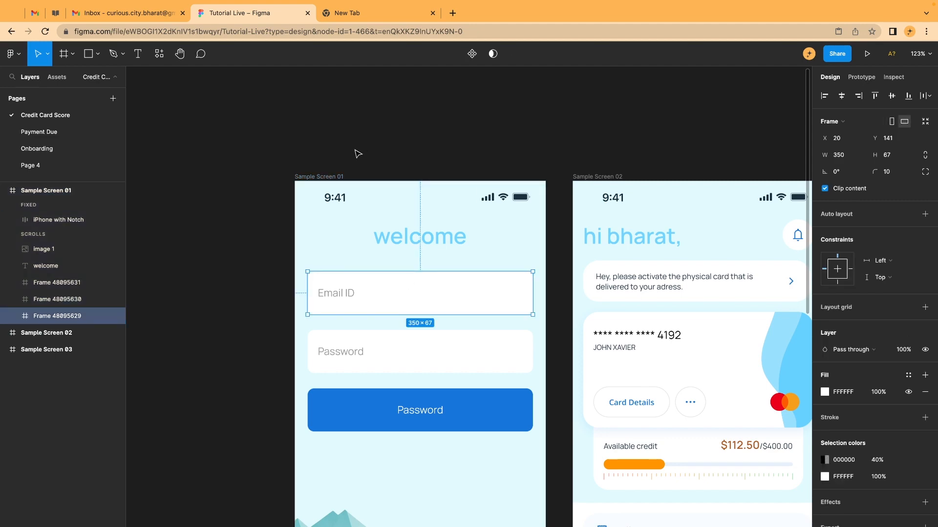
{"action": "left_click", "coordinate": [334, 177]}
{"action": "scroll", "coordinate": [334, 177], "scroll_direction": "down", "scroll_amount": 3}
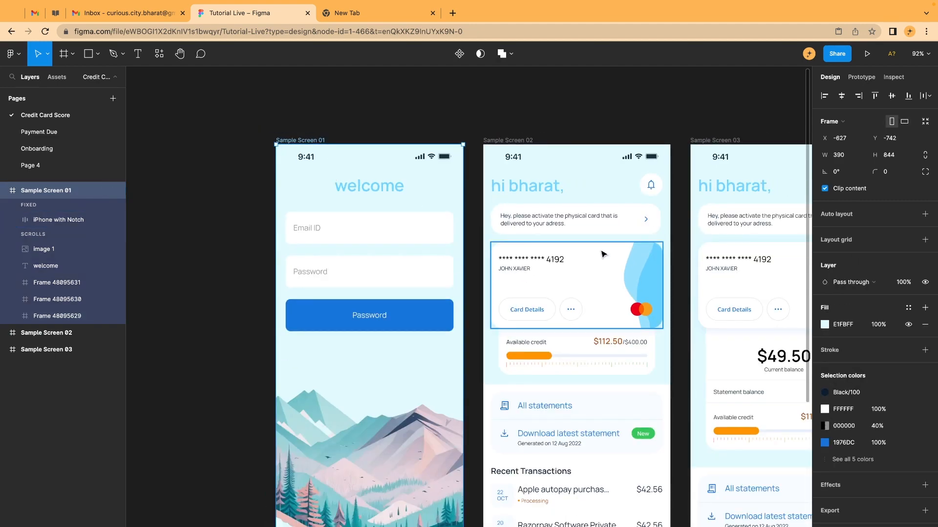
Examine the credit card's nested frame in Sample Screen 02 by alternating the selection between it and its parent frame
{"action": "scroll", "coordinate": [601, 251], "scroll_direction": "right", "scroll_amount": 3}
{"action": "left_click", "coordinate": [501, 250]}
{"action": "scroll", "coordinate": [503, 261], "scroll_direction": "up", "scroll_amount": 5}
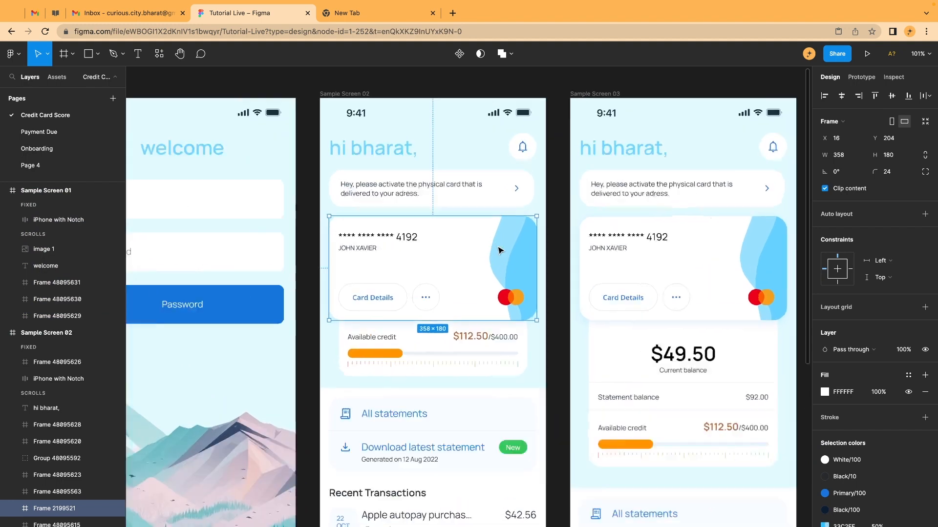
{"action": "scroll", "coordinate": [483, 263], "scroll_direction": "down", "scroll_amount": 2}
{"action": "scroll", "coordinate": [342, 161], "scroll_direction": "up", "scroll_amount": 3}
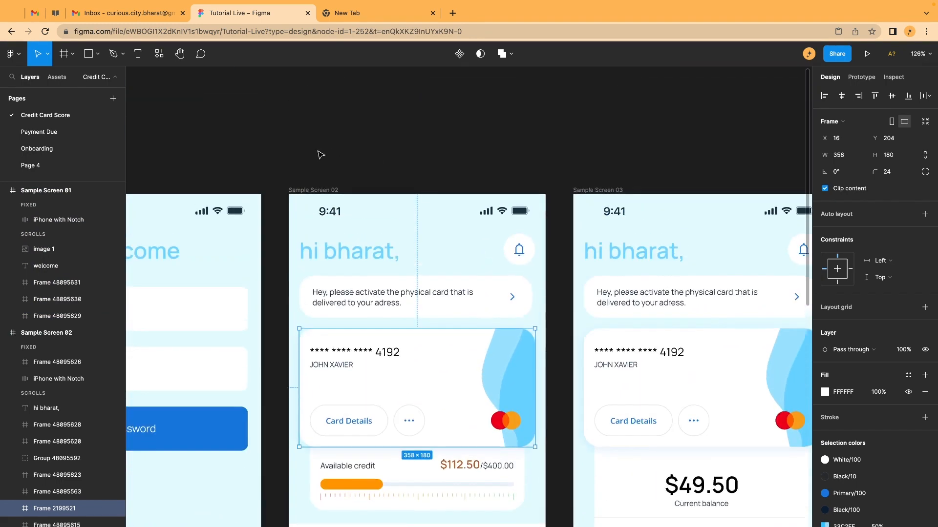
{"action": "left_click", "coordinate": [303, 191]}
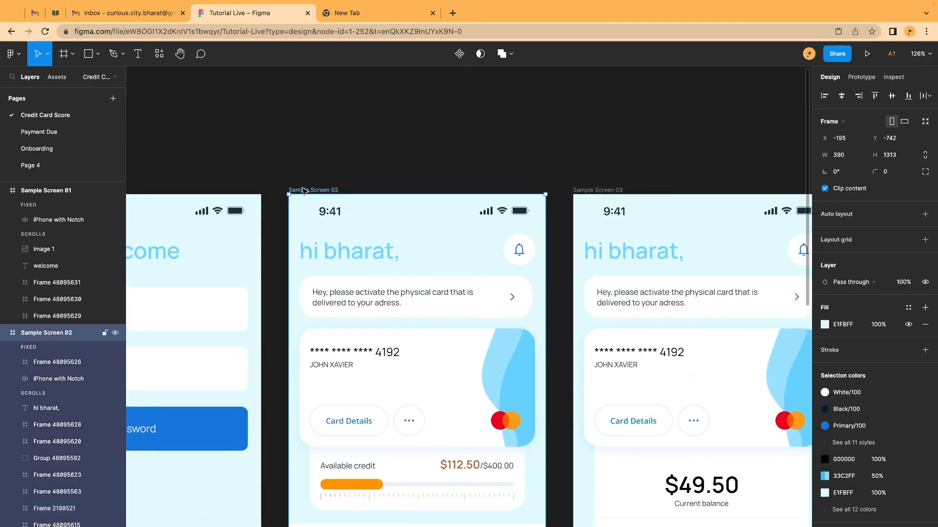
{"action": "left_click", "coordinate": [473, 393]}
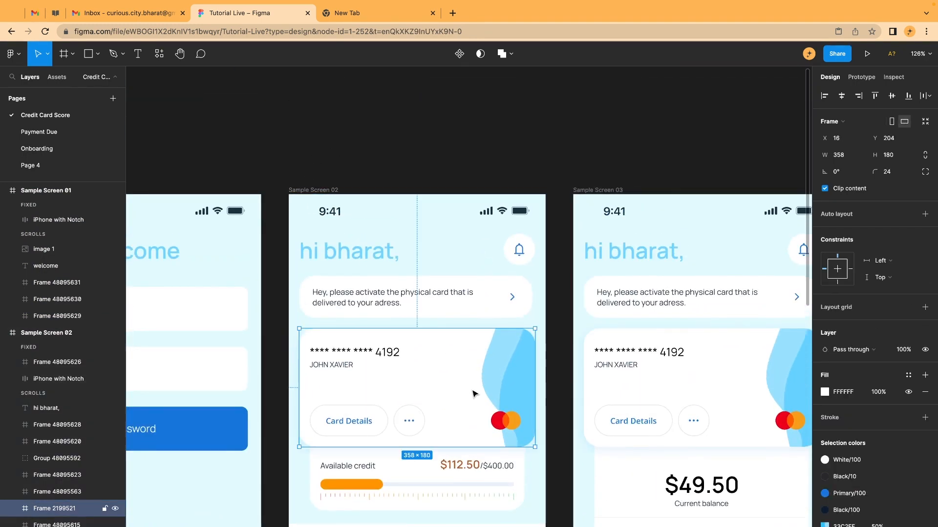
Select the Card Details button's nested frame inside Sample Screen 02's credit card to examine it, then clear the selection
{"action": "left_click", "coordinate": [335, 426]}
{"action": "scroll", "coordinate": [496, 401], "scroll_direction": "down", "scroll_amount": 5}
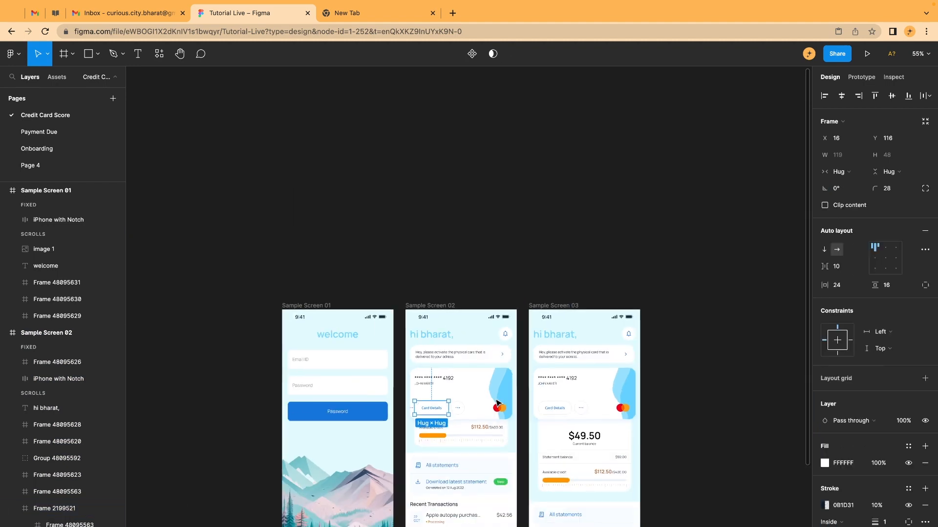
{"action": "scroll", "coordinate": [488, 404], "scroll_direction": "down", "scroll_amount": 2}
{"action": "scroll", "coordinate": [488, 404], "scroll_direction": "left", "scroll_amount": 2}
{"action": "left_click", "coordinate": [360, 279]}
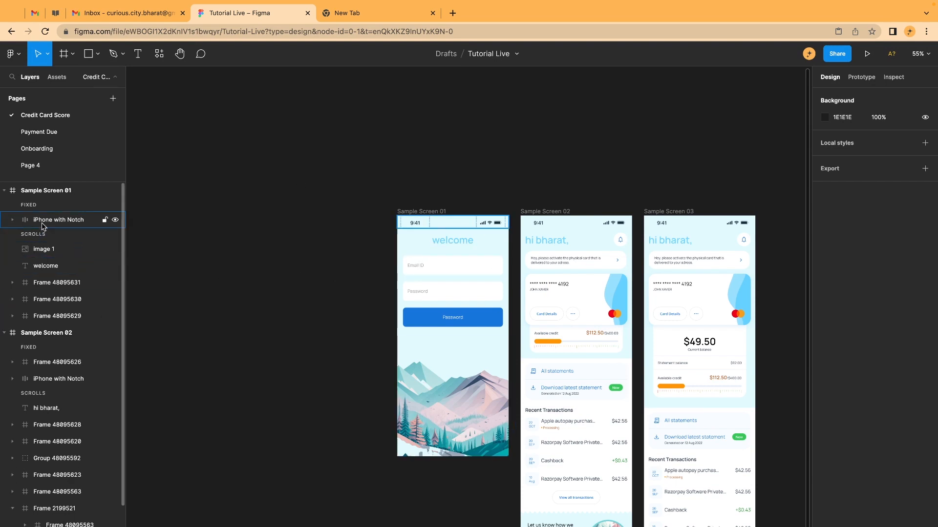
Select Sample Screen 01 in the layer list to examine the layers nested inside it
{"action": "left_click", "coordinate": [47, 190]}
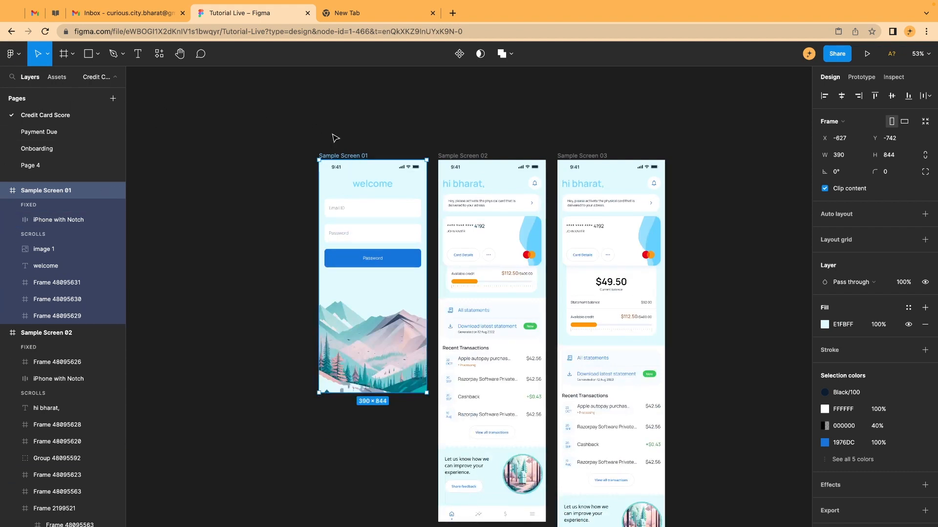
{"action": "scroll", "coordinate": [334, 138], "scroll_direction": "right", "scroll_amount": 1}
{"action": "scroll", "coordinate": [334, 139], "scroll_direction": "up", "scroll_amount": 1}
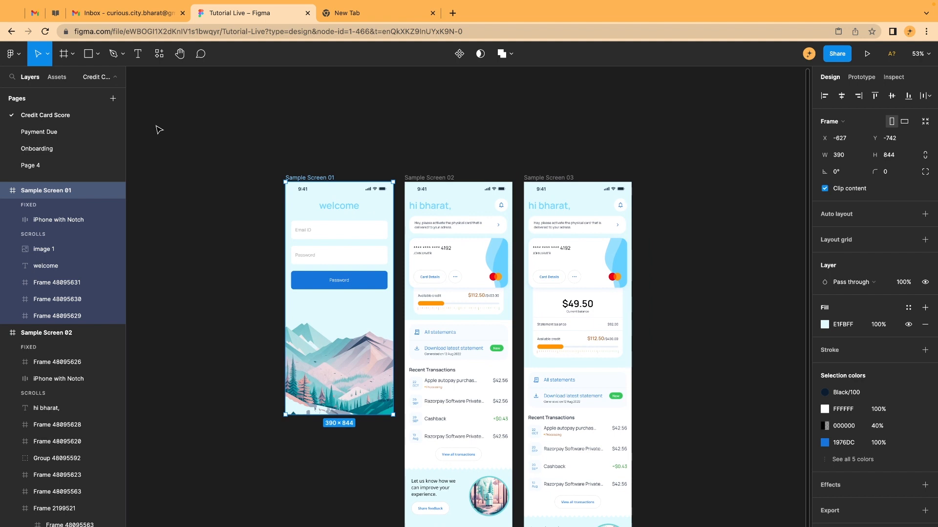
{"action": "scroll", "coordinate": [171, 128], "scroll_direction": "down", "scroll_amount": 2}
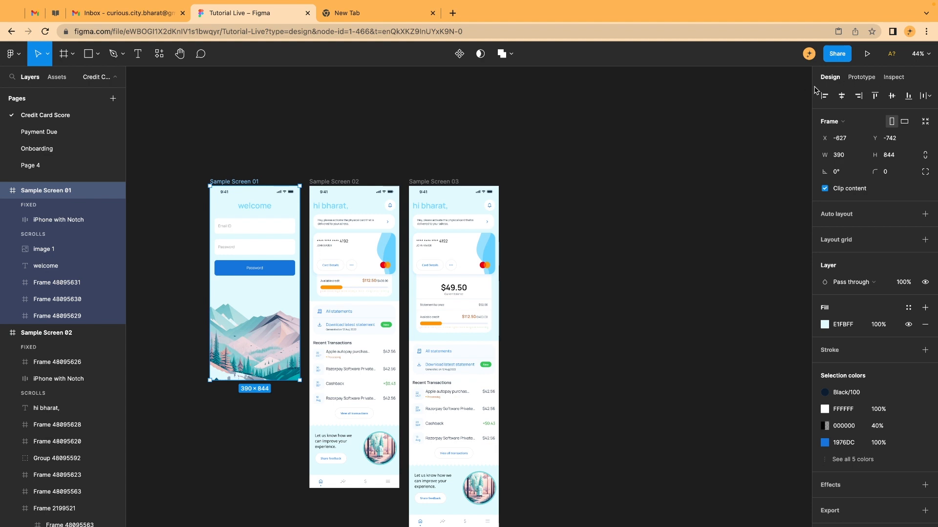
Select the Sample Screen 01, 02 and 03 frames in turn to compare their design properties, then clear the selection
{"action": "left_click", "coordinate": [568, 160]}
{"action": "left_click", "coordinate": [244, 182]}
{"action": "left_click", "coordinate": [337, 182]}
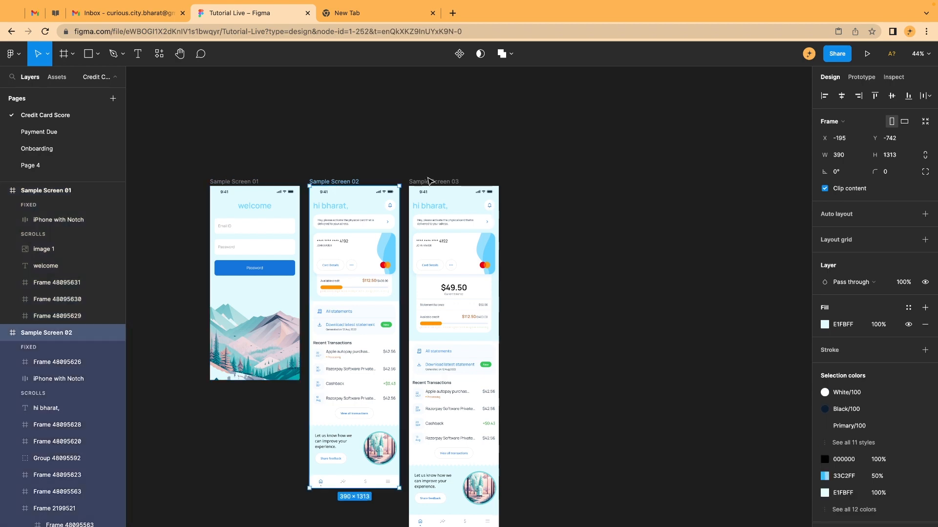
{"action": "left_click", "coordinate": [438, 182]}
{"action": "left_click", "coordinate": [727, 110]}
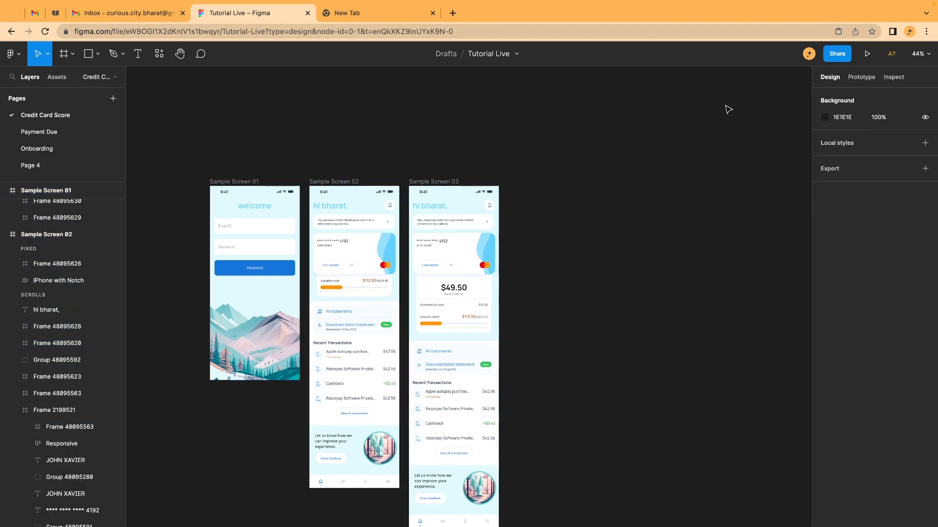
View the prototype connections between the three sample screens and the page's inspect information
{"action": "left_click", "coordinate": [861, 77]}
{"action": "scroll", "coordinate": [584, 138], "scroll_direction": "left", "scroll_amount": 3}
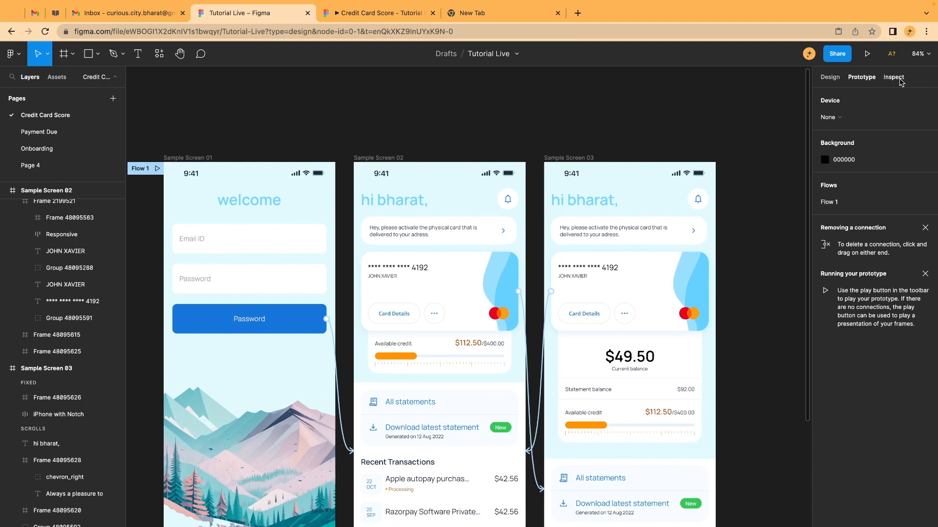
{"action": "left_click", "coordinate": [894, 77]}
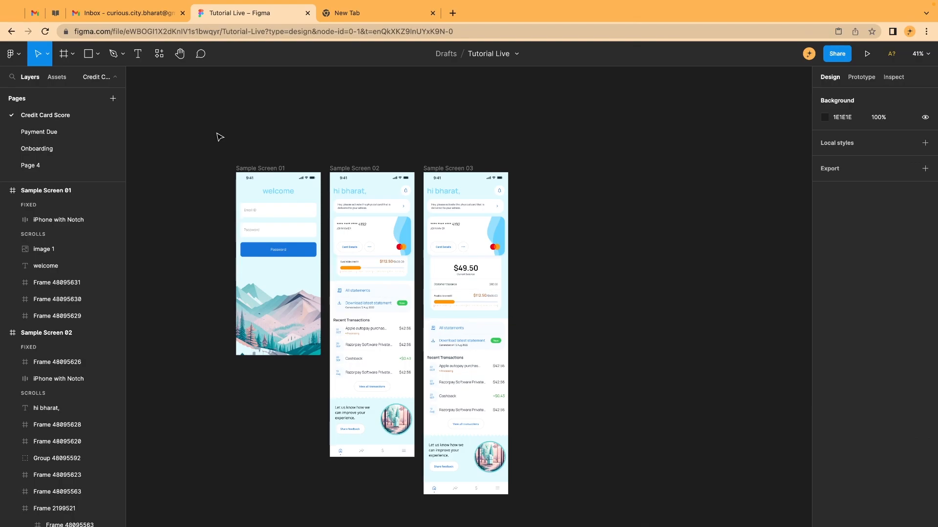
Add an iPhone 13 / 13 Pro preset frame beside Sample Screen 03 and move it up level with the sample screens
{"action": "left_click", "coordinate": [72, 56]}
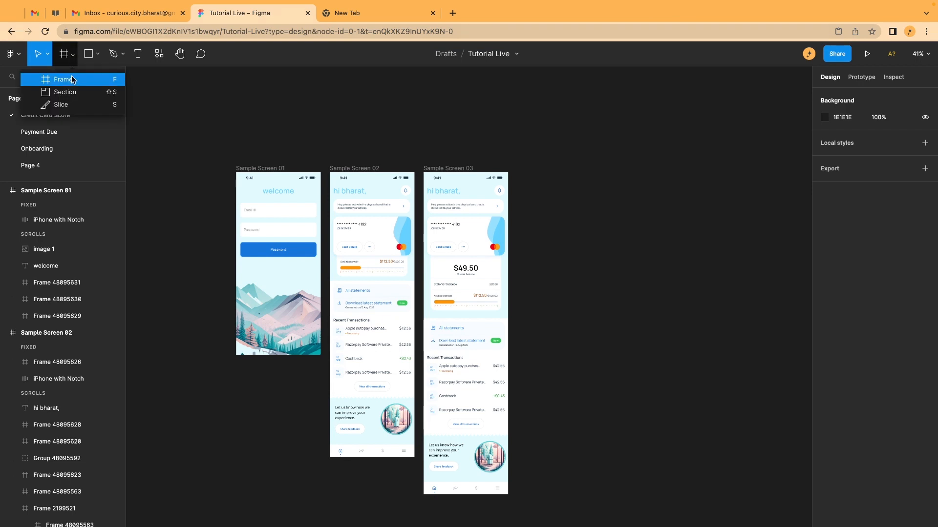
{"action": "left_click", "coordinate": [54, 77]}
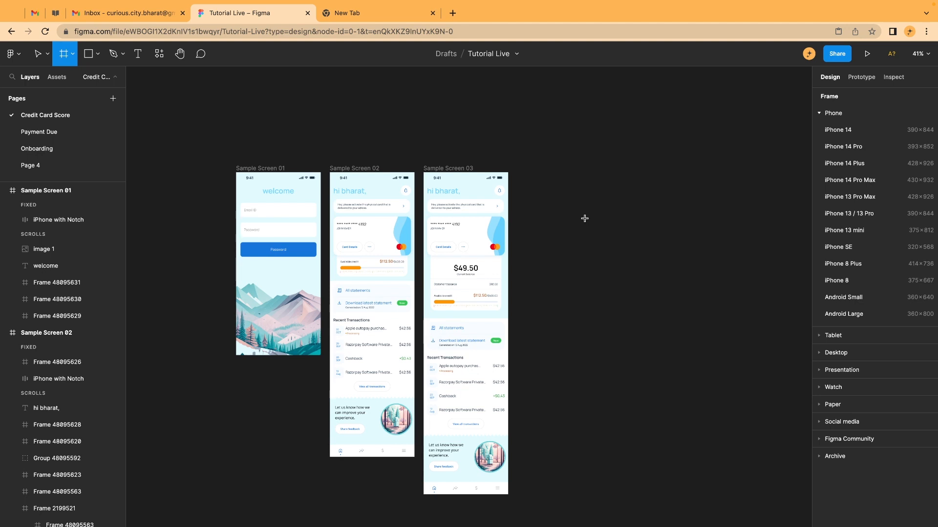
{"action": "left_click", "coordinate": [846, 215]}
{"action": "scroll", "coordinate": [534, 244], "scroll_direction": "up", "scroll_amount": 1}
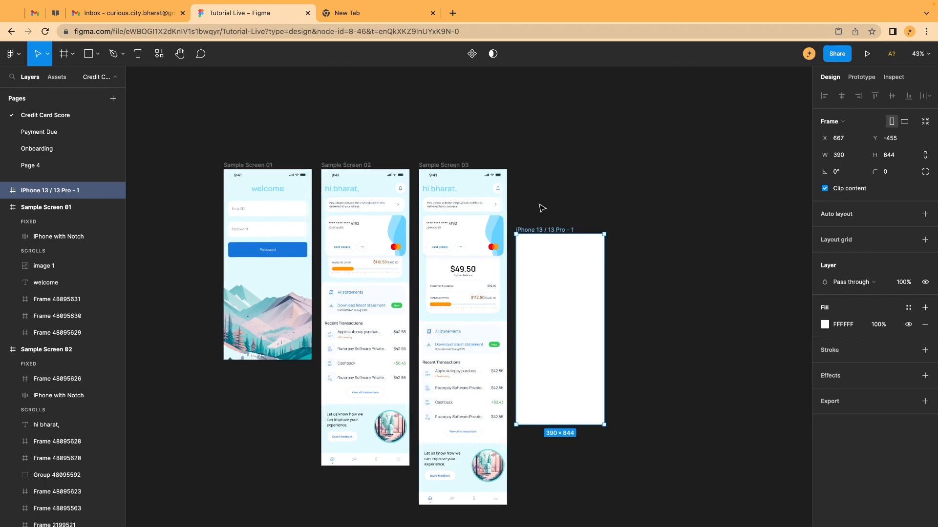
{"action": "left_click_drag", "start_coordinate": [545, 228], "coordinate": [554, 163]}
{"action": "left_click", "coordinate": [548, 146]}
Draw a nested frame about 275 × 118 near the upper edge of the iPhone 13 / 13 Pro frame
{"action": "scroll", "coordinate": [547, 145], "scroll_direction": "up", "scroll_amount": 5}
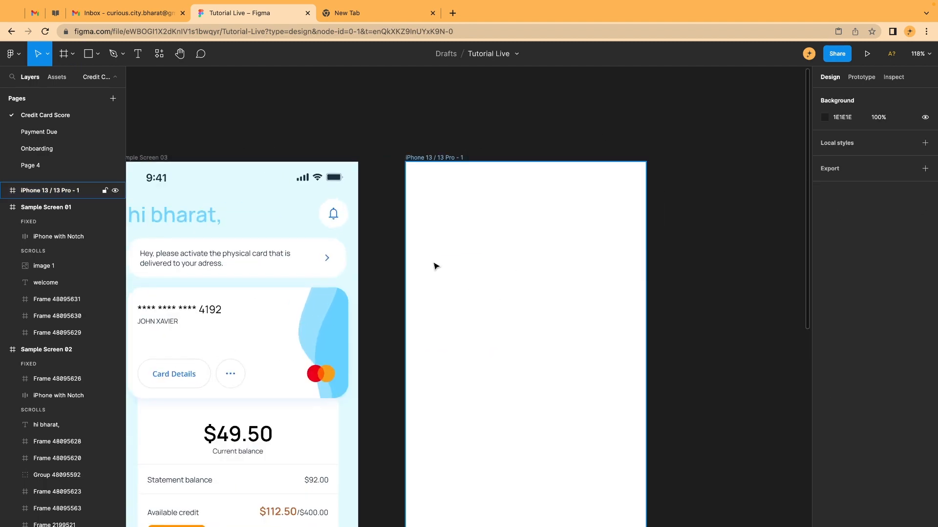
{"action": "key", "text": "f"}
{"action": "left_click_drag", "start_coordinate": [436, 221], "coordinate": [602, 296]}
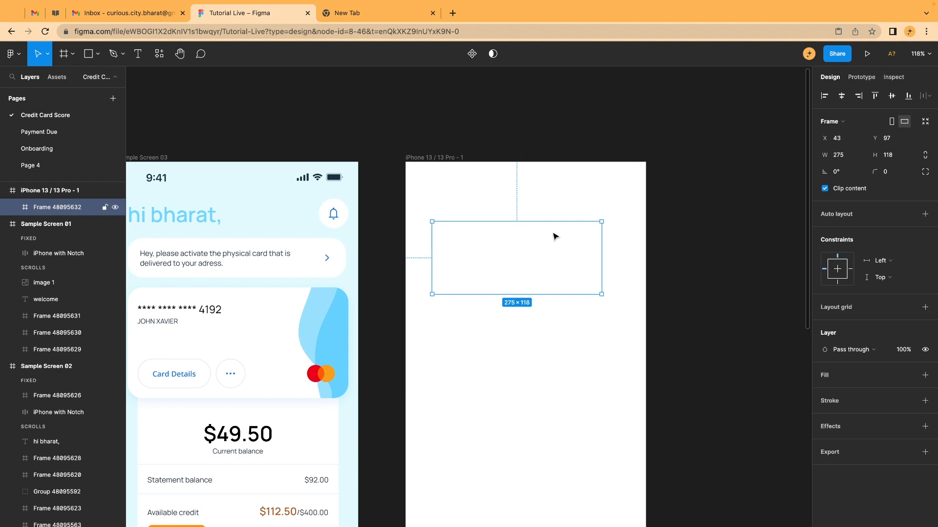
Add a solid FF7272 fill to the nested frame
{"action": "left_click", "coordinate": [924, 375]}
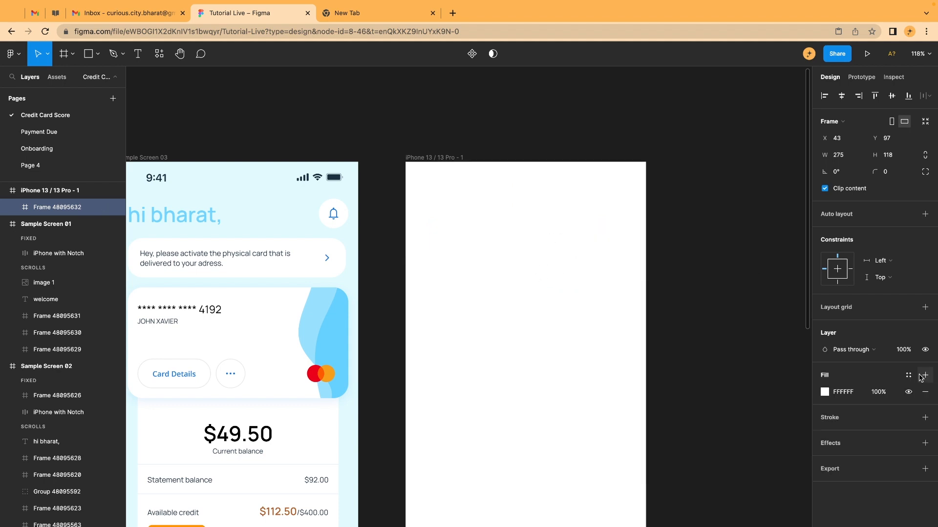
{"action": "left_click", "coordinate": [824, 392]}
{"action": "left_click_drag", "start_coordinate": [752, 345], "coordinate": [756, 324]}
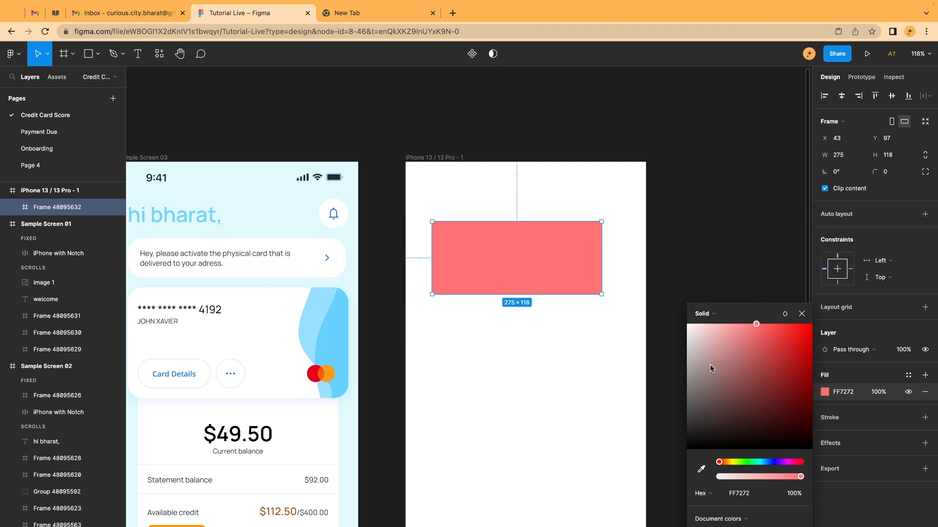
Change the nested frame's fill to a linear gradient running diagonally from upper left to lower right
{"action": "left_click", "coordinate": [714, 317]}
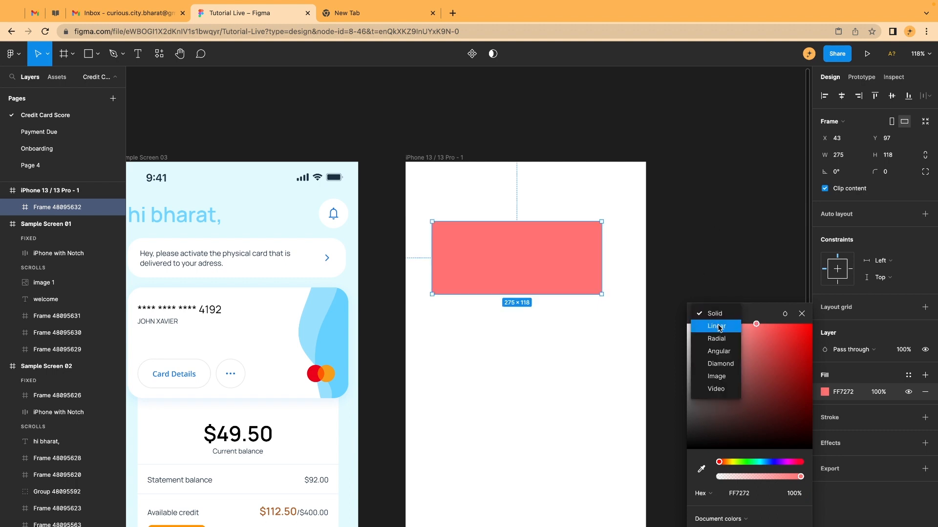
{"action": "left_click", "coordinate": [716, 326]}
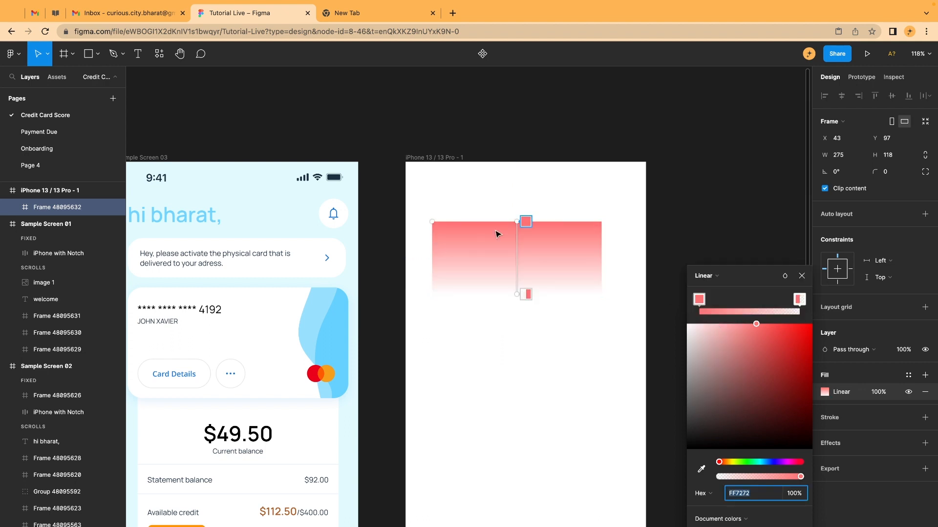
{"action": "left_click_drag", "start_coordinate": [517, 221], "coordinate": [478, 222]}
{"action": "left_click_drag", "start_coordinate": [518, 293], "coordinate": [583, 297]}
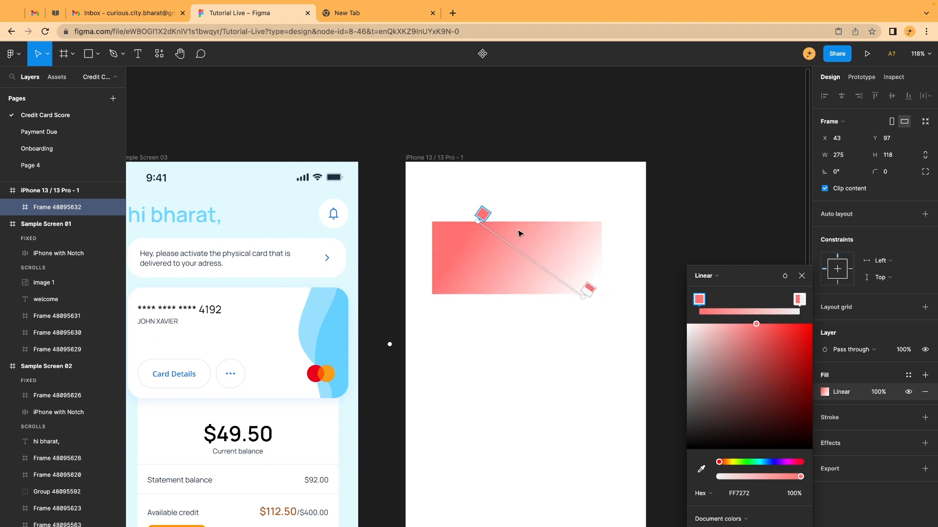
Set the gradient's end stop to yellow-green EBFF72 at 100% opacity
{"action": "left_click", "coordinate": [800, 300]}
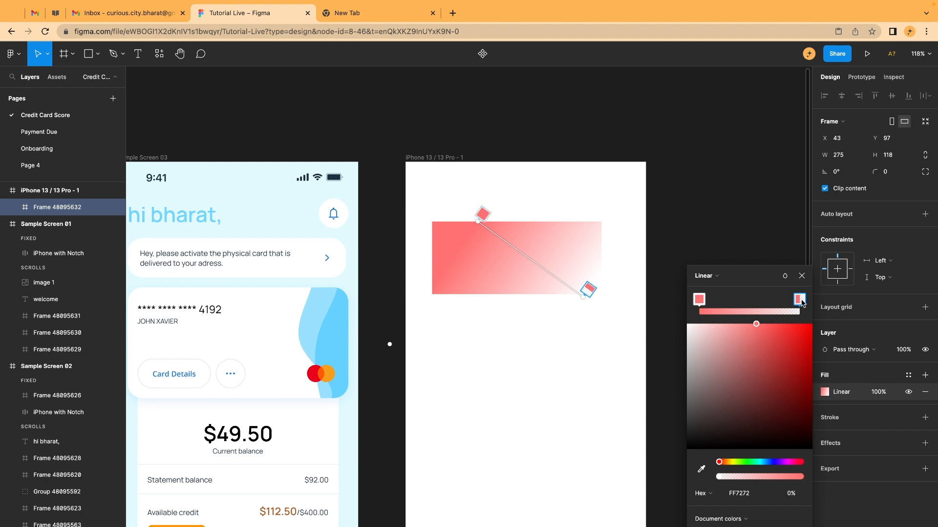
{"action": "left_click_drag", "start_coordinate": [761, 466], "coordinate": [736, 464]}
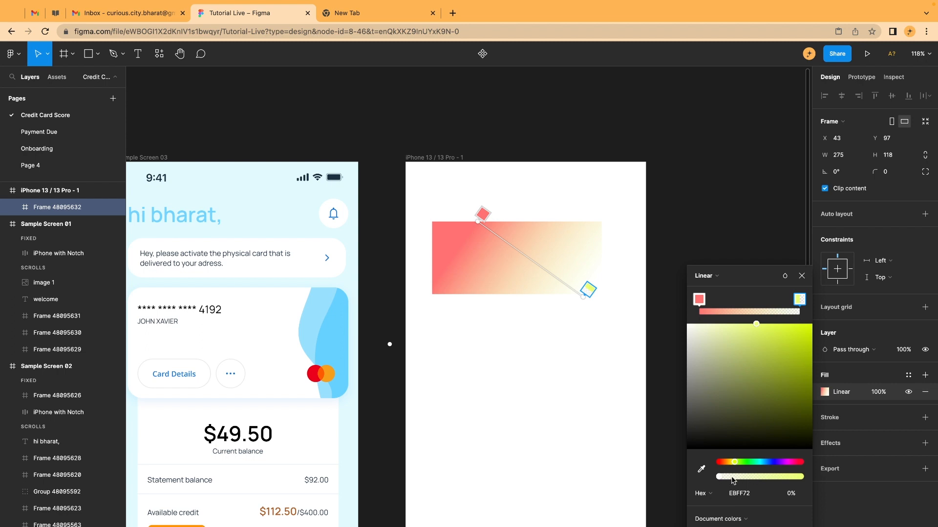
{"action": "left_click_drag", "start_coordinate": [719, 479], "coordinate": [811, 482]}
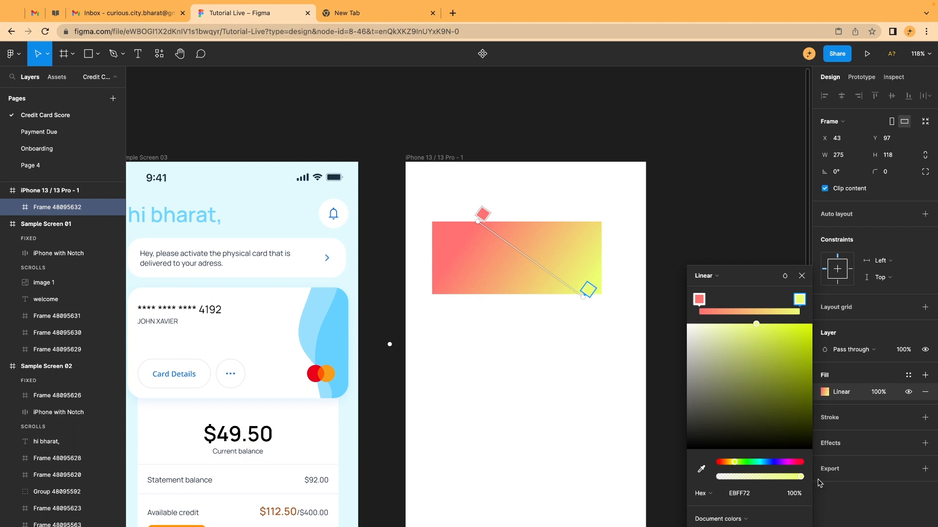
Stretch the gradient line slightly past the nested frame's upper-left and lower-right corners, then clear the selection
{"action": "left_click_drag", "start_coordinate": [477, 222], "coordinate": [431, 221]}
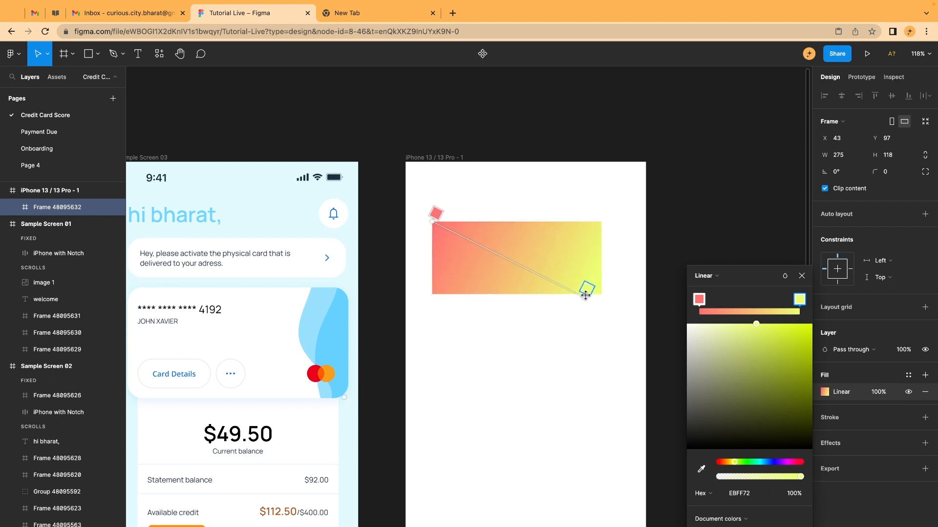
{"action": "left_click_drag", "start_coordinate": [583, 297], "coordinate": [601, 312]}
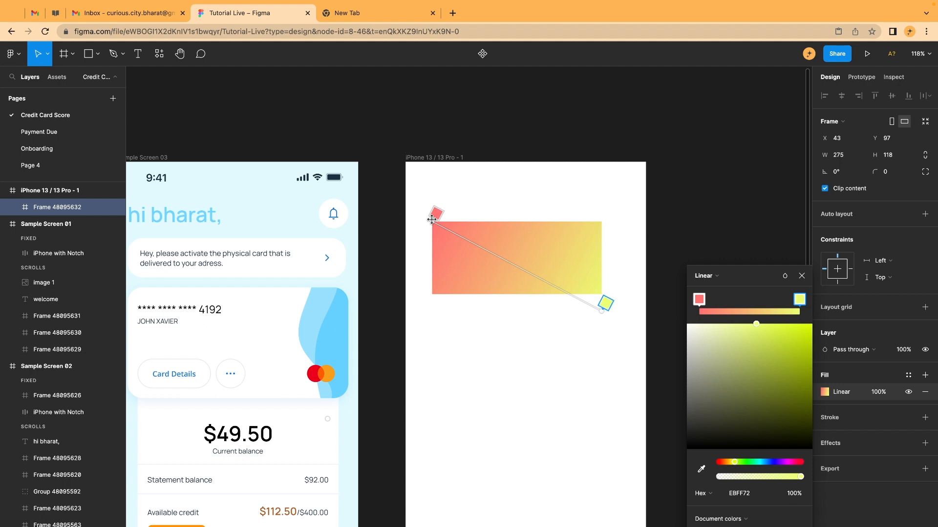
{"action": "left_click_drag", "start_coordinate": [432, 222], "coordinate": [424, 202]}
{"action": "left_click", "coordinate": [566, 383]}
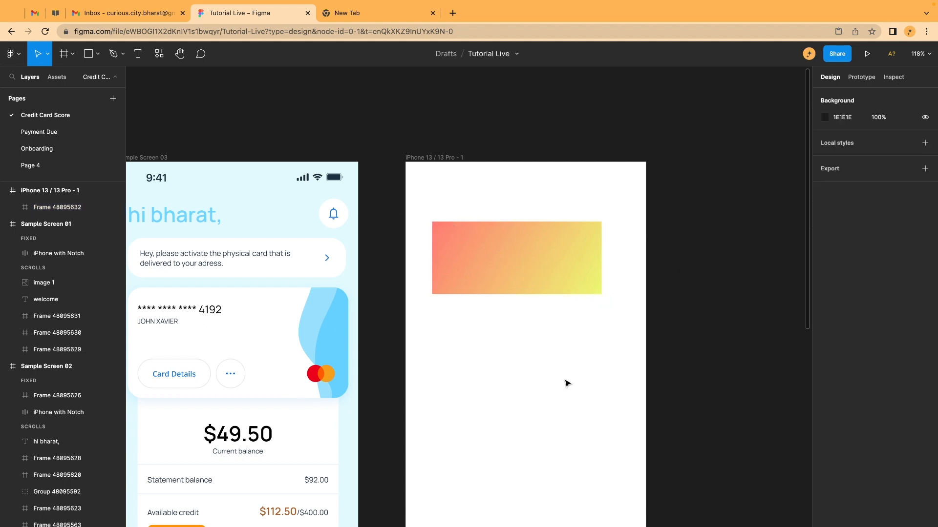
Add a black 000000 stroke to the gradient-filled frame and set its weight to 2
{"action": "left_click", "coordinate": [531, 243]}
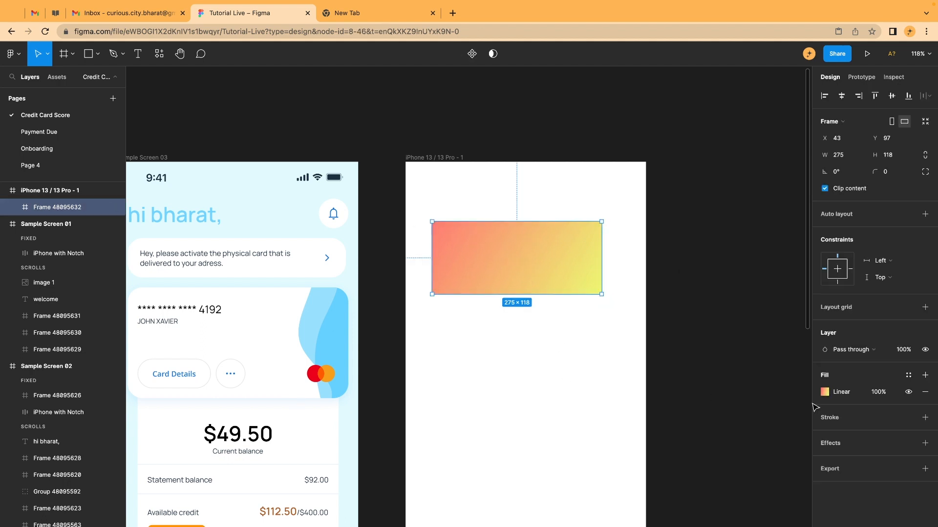
{"action": "left_click", "coordinate": [832, 419]}
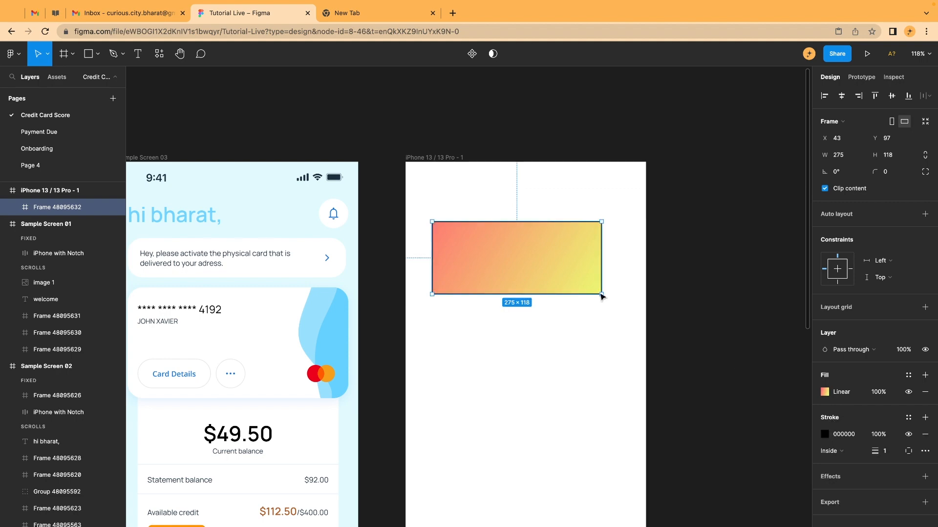
{"action": "scroll", "coordinate": [570, 278], "scroll_direction": "up", "scroll_amount": 5}
{"action": "scroll", "coordinate": [570, 278], "scroll_direction": "right", "scroll_amount": 2}
{"action": "scroll", "coordinate": [525, 175], "scroll_direction": "up", "scroll_amount": 2}
{"action": "scroll", "coordinate": [605, 172], "scroll_direction": "up", "scroll_amount": 5}
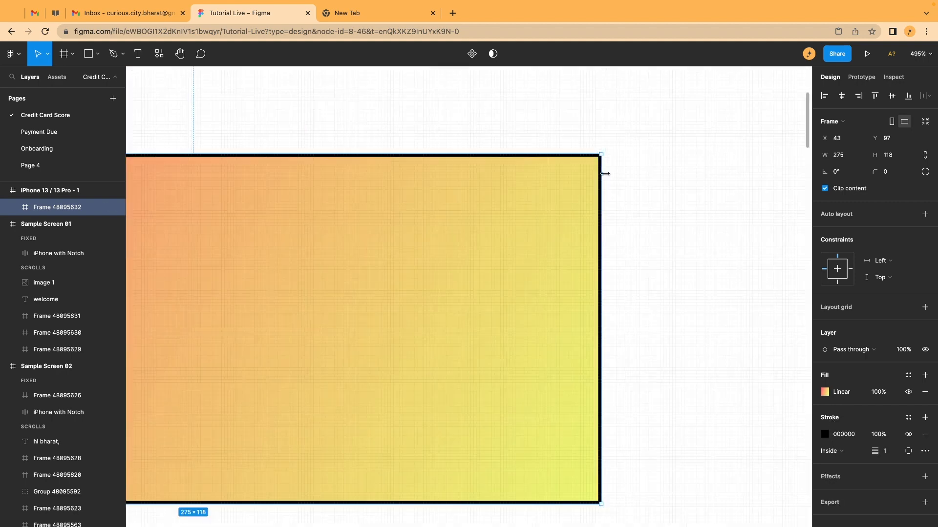
{"action": "scroll", "coordinate": [653, 371], "scroll_direction": "down", "scroll_amount": 3}
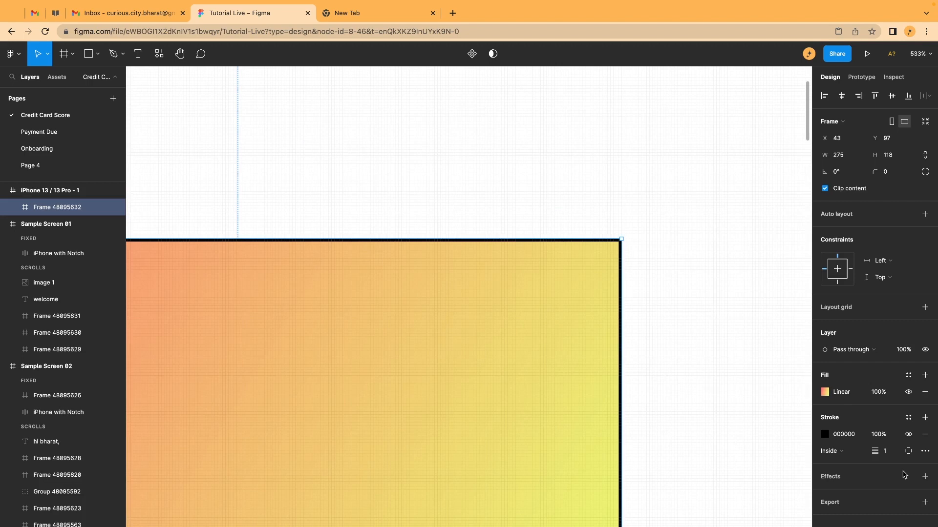
{"action": "left_click", "coordinate": [885, 451]}
{"action": "type", "text": "2"}
{"action": "key", "text": "Return"}
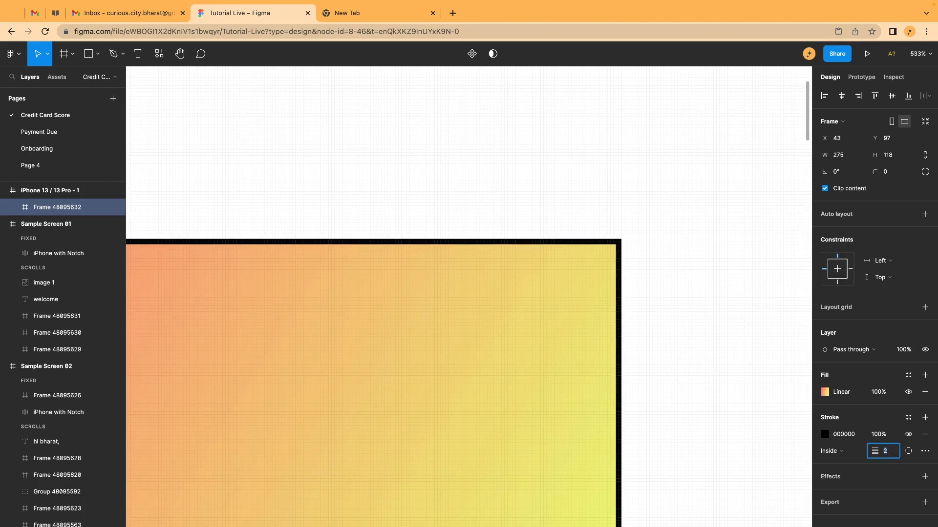
Set the stroke's position to Center and examine how it straddles the frame's edge at the upper-right corner
{"action": "left_click", "coordinate": [842, 454]}
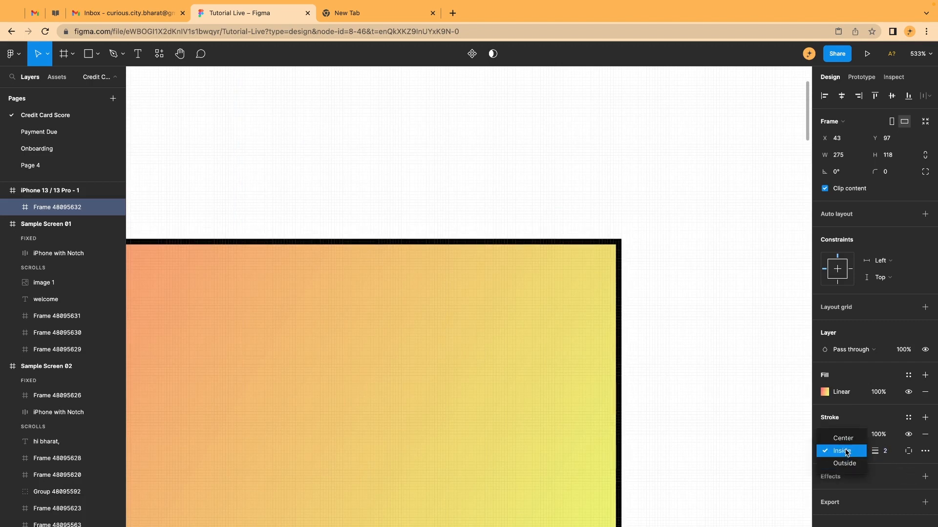
{"action": "left_click", "coordinate": [843, 438]}
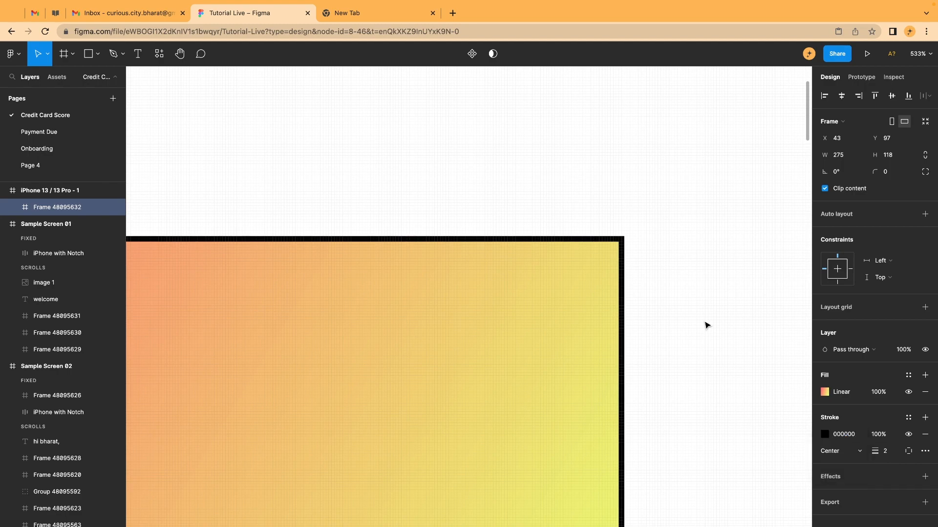
{"action": "scroll", "coordinate": [629, 259], "scroll_direction": "up", "scroll_amount": 5}
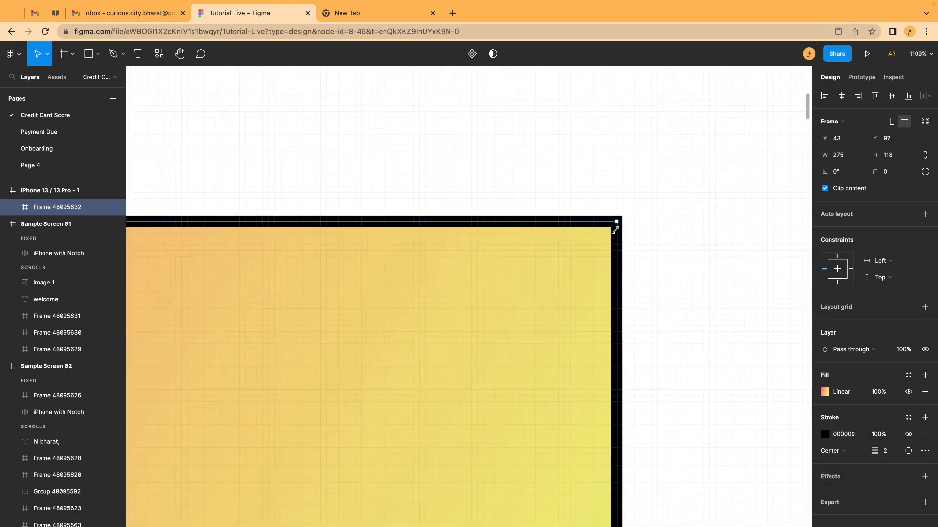
{"action": "scroll", "coordinate": [614, 222], "scroll_direction": "down", "scroll_amount": 5}
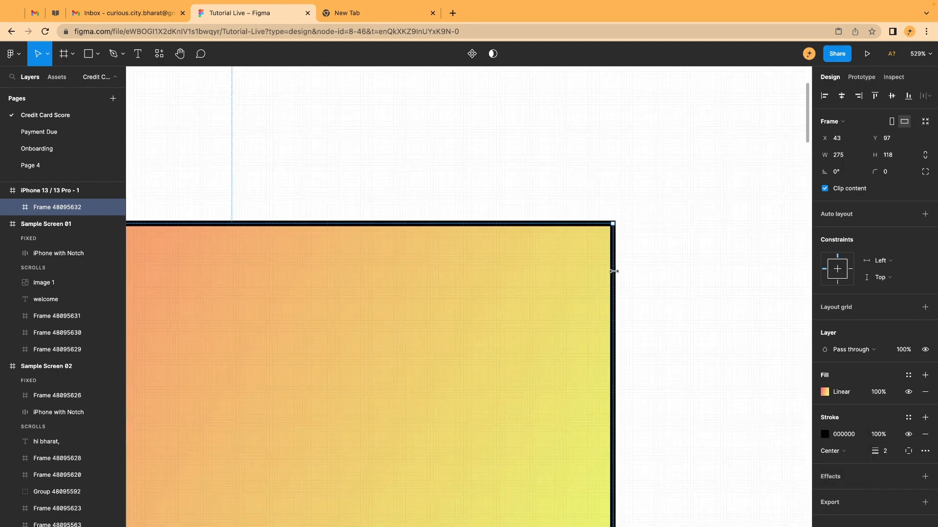
{"action": "scroll", "coordinate": [614, 257], "scroll_direction": "up", "scroll_amount": 5}
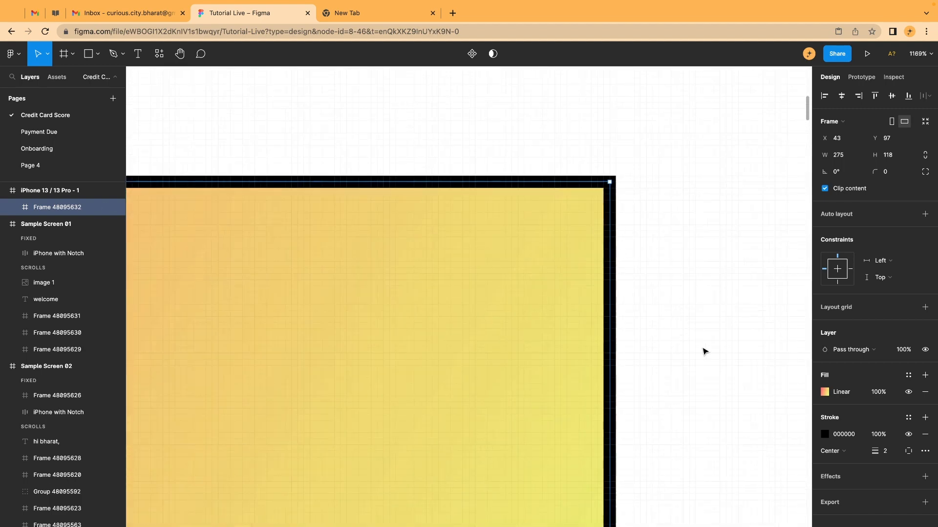
Set the position of the gradient-filled frame's stroke to Inside
{"action": "left_click", "coordinate": [843, 451]}
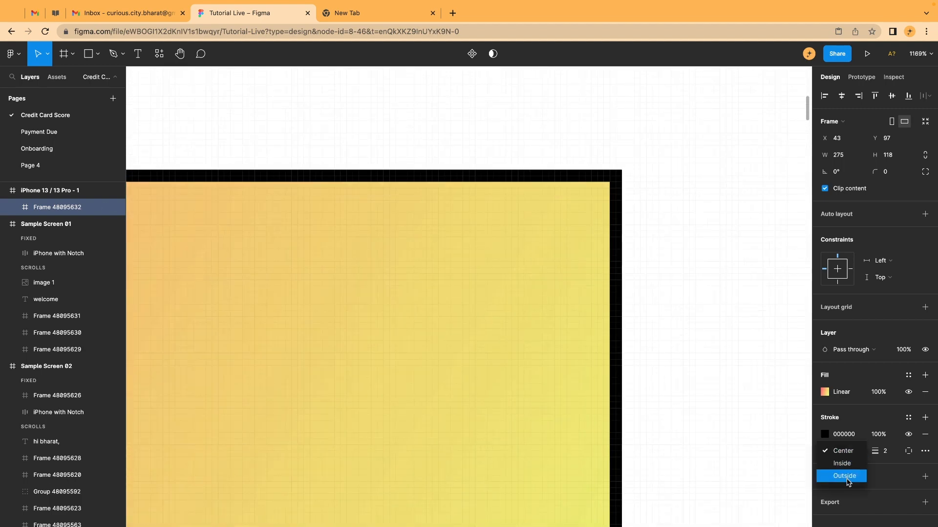
{"action": "left_click", "coordinate": [846, 463]}
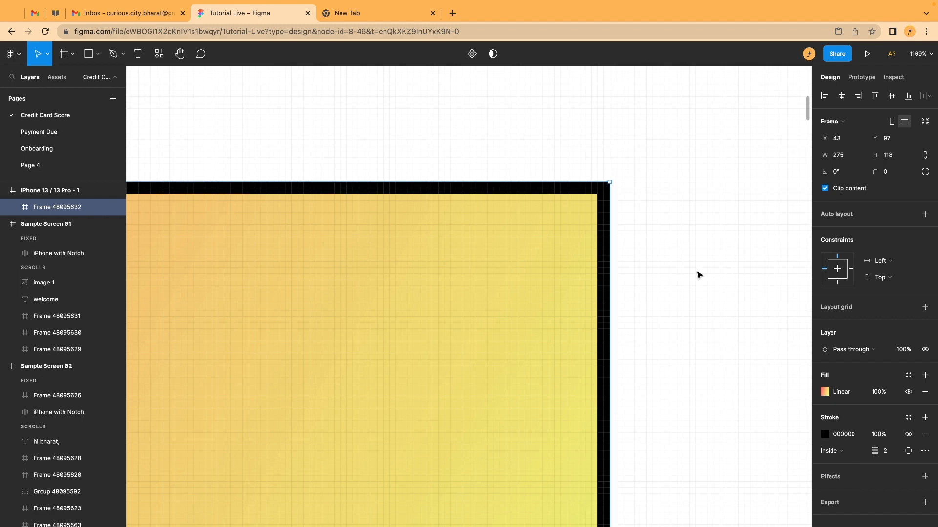
{"action": "scroll", "coordinate": [697, 272], "scroll_direction": "down", "scroll_amount": 3}
{"action": "scroll", "coordinate": [684, 329], "scroll_direction": "down", "scroll_amount": 3}
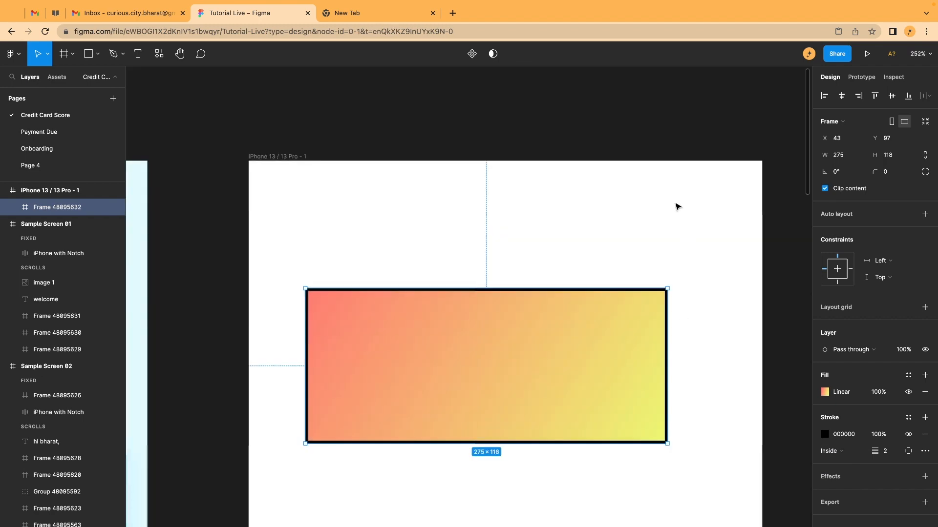
{"action": "scroll", "coordinate": [459, 274], "scroll_direction": "down", "scroll_amount": 3}
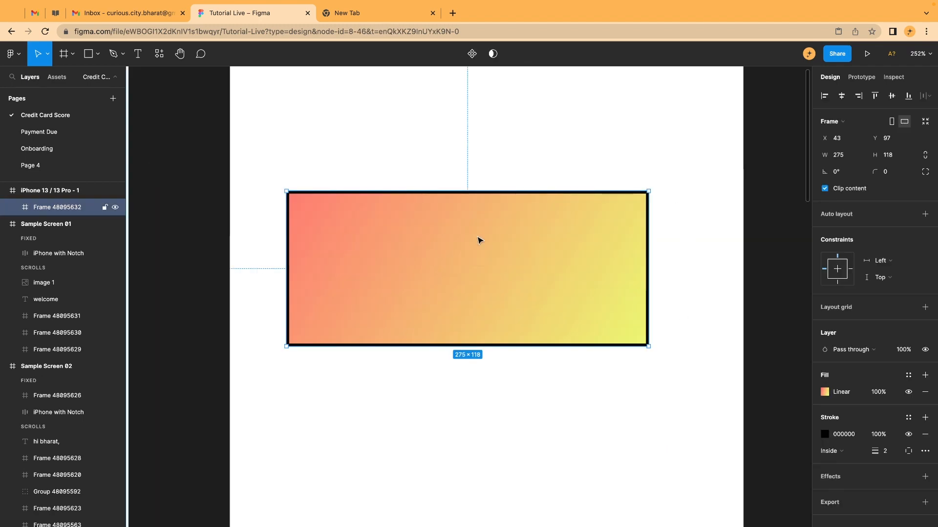
Add an effect to the gradient-filled frame, keeping Drop shadow as its type
{"action": "left_click", "coordinate": [925, 478]}
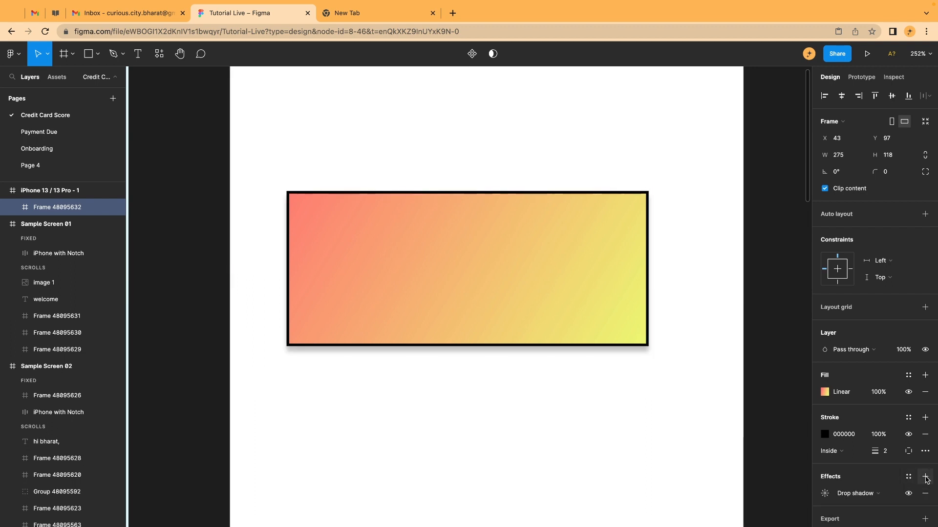
{"action": "left_click", "coordinate": [878, 496]}
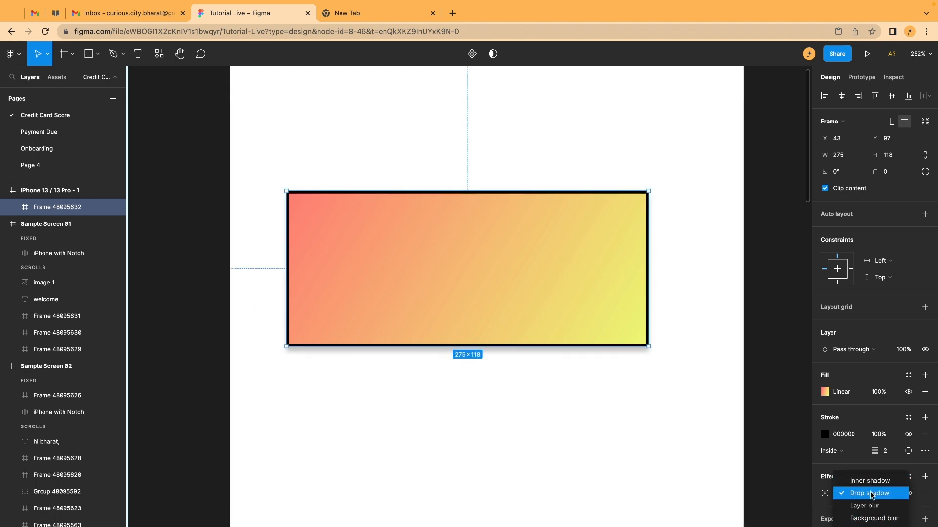
{"action": "left_click", "coordinate": [836, 494]}
Set the drop shadow's X offset to 6
{"action": "left_click", "coordinate": [826, 495]}
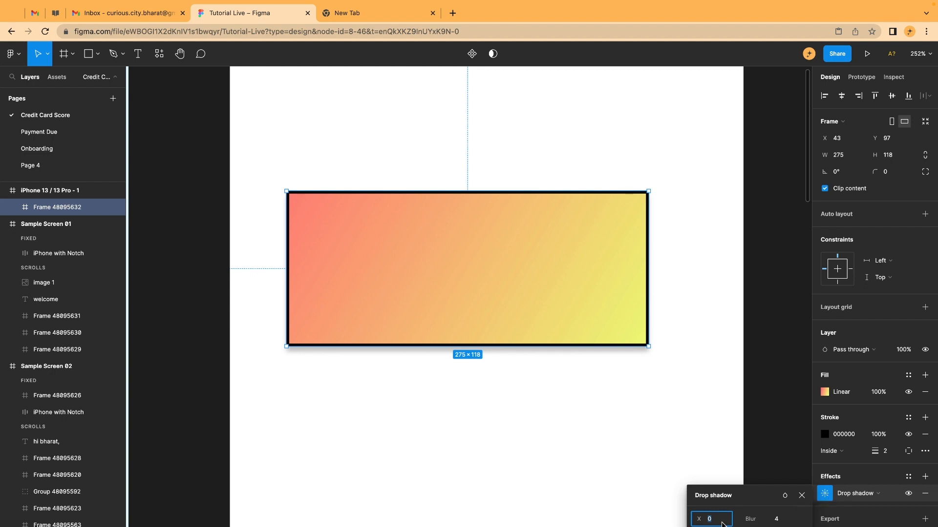
{"action": "key", "text": "Up"}
{"action": "key", "text": "Up"}
{"action": "key", "text": "Up"}
{"action": "key", "text": "Up"}
{"action": "key", "text": "Up"}
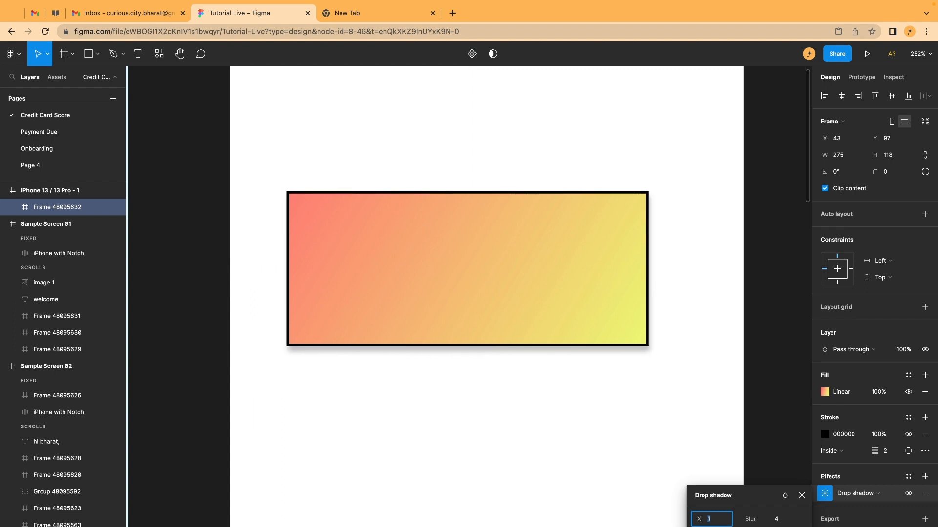
{"action": "key", "text": "Up"}
{"action": "key", "text": "Up"}
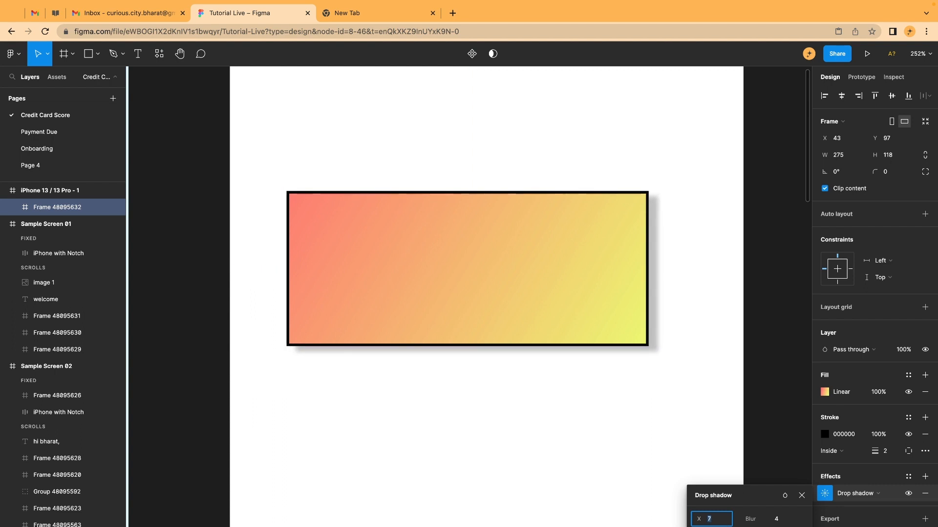
{"action": "key", "text": "Down"}
{"action": "key", "text": "Down"}
{"action": "key", "text": "Up"}
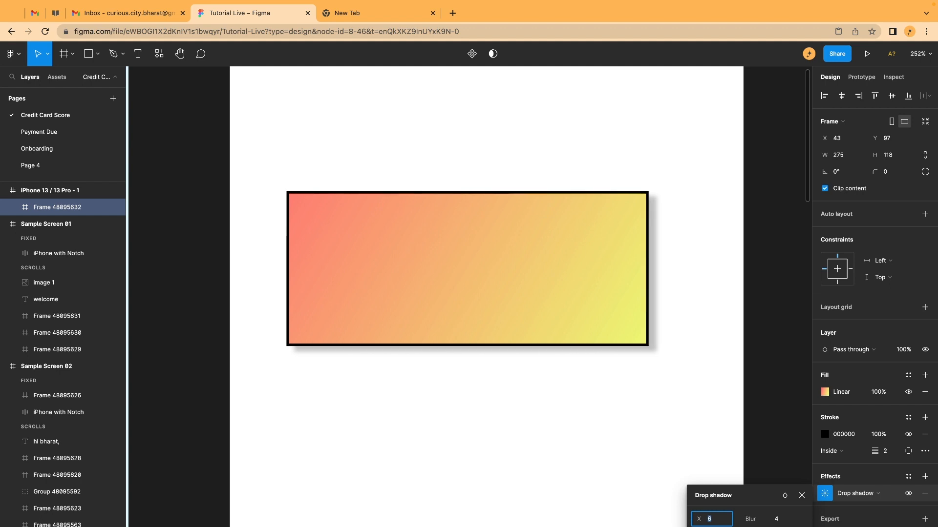
{"action": "key", "text": "Return"}
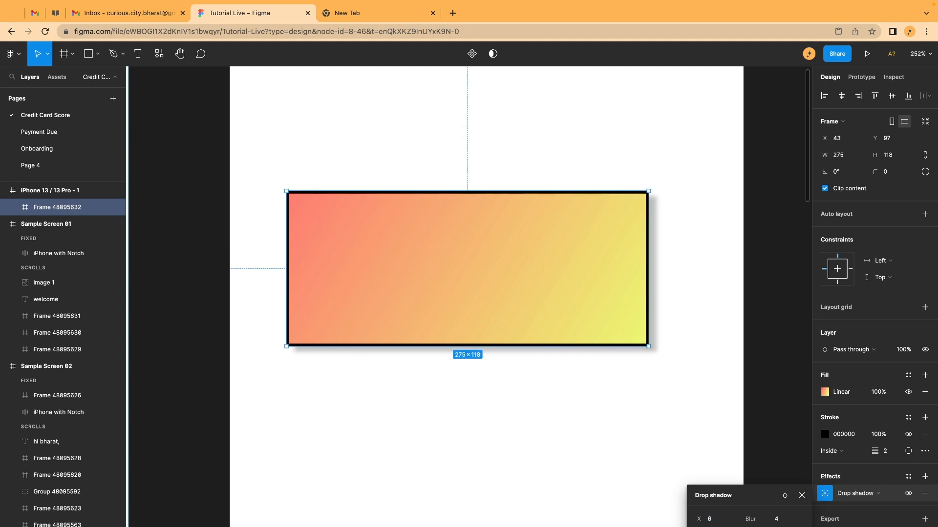
Increase the drop shadow's Y offset so the shadow falls well below the frame's lower edge
{"action": "key", "text": "Up"}
{"action": "key", "text": "Up"}
{"action": "key", "text": "Up"}
{"action": "key", "text": "Up"}
{"action": "key", "text": "Up"}
{"action": "key", "text": "Up"}
{"action": "key", "text": "Up"}
{"action": "key", "text": "Up"}
{"action": "key", "text": "Up"}
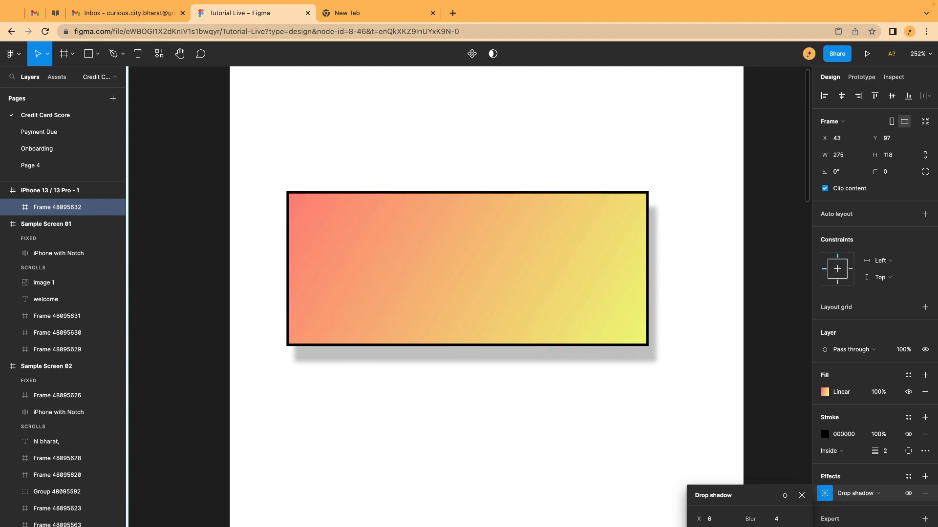
{"action": "key", "text": "Up"}
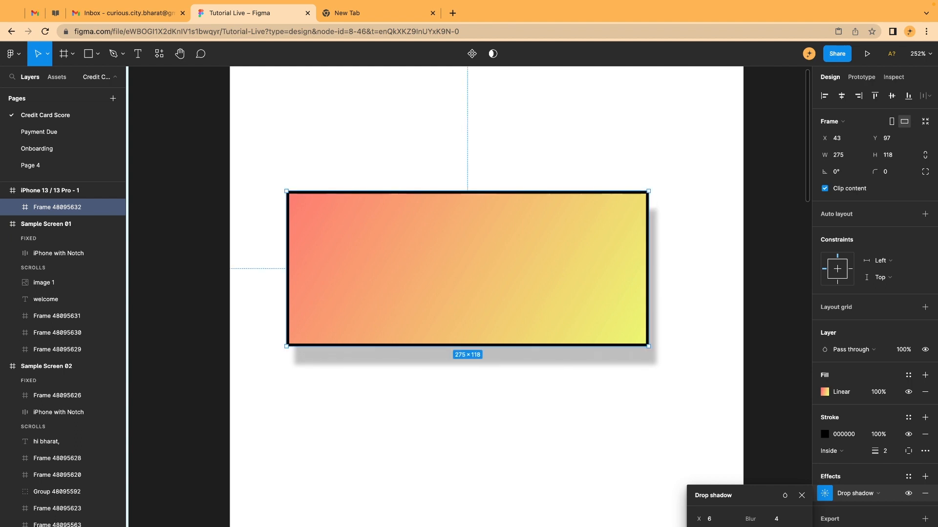
Set the drop shadow's blur to 14
{"action": "left_click", "coordinate": [776, 519]}
{"action": "key", "text": "shift+Up"}
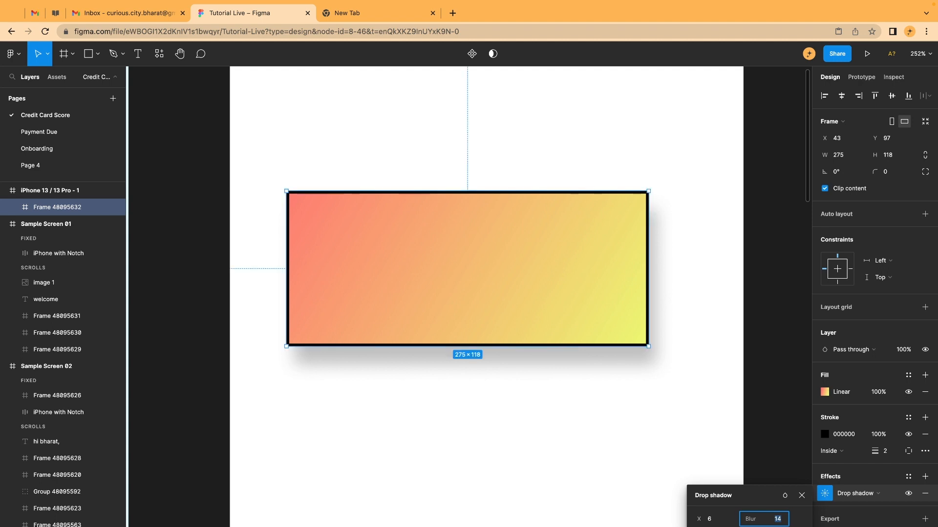
{"action": "key", "text": "Return"}
Change the drop shadow's color to the light red FF7272 and clear the selection
{"action": "left_click", "coordinate": [701, 526]}
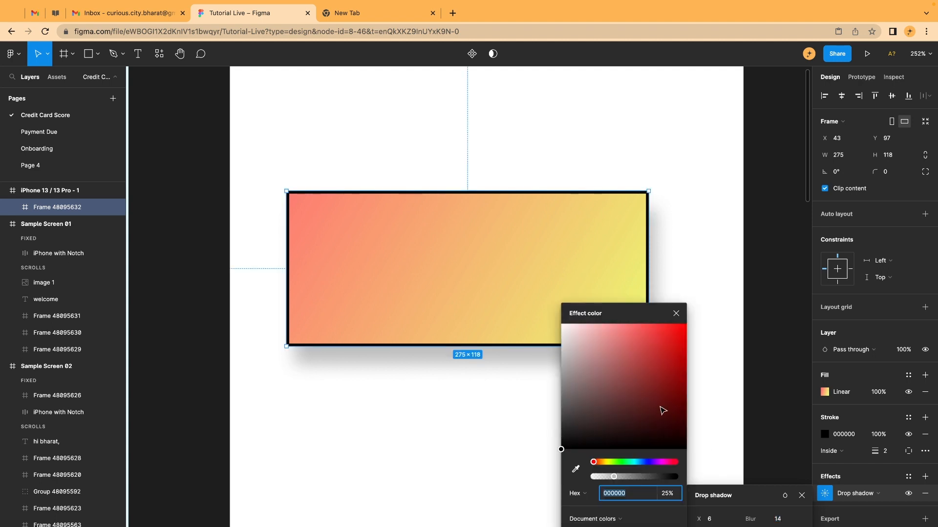
{"action": "left_click", "coordinate": [631, 324]}
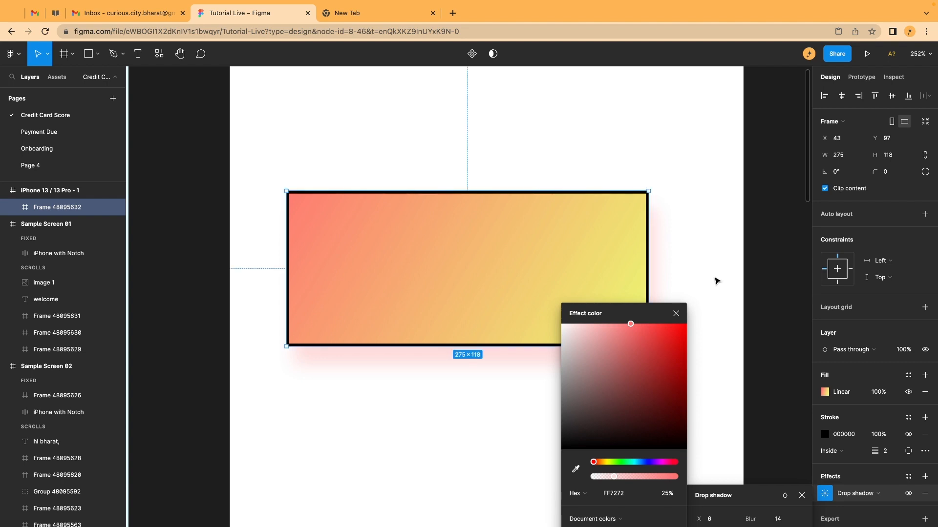
{"action": "left_click", "coordinate": [675, 313]}
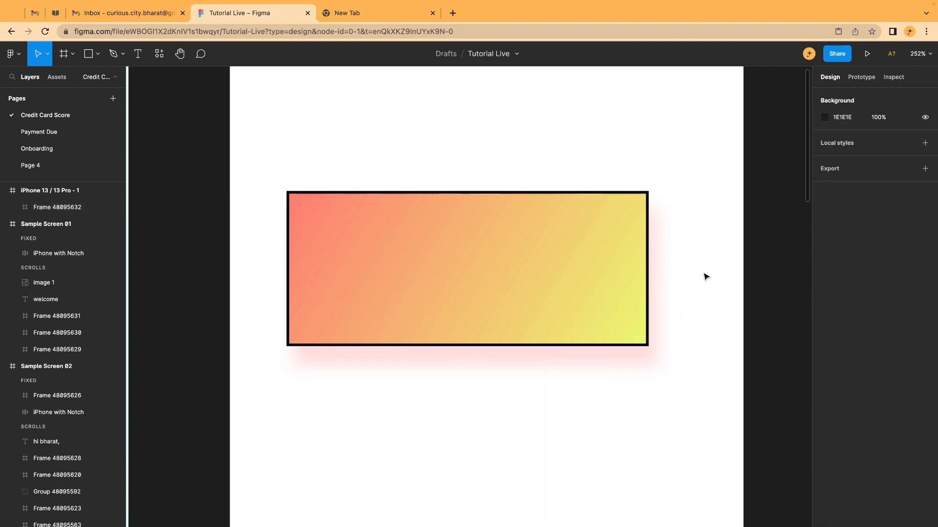
{"action": "scroll", "coordinate": [704, 275], "scroll_direction": "down", "scroll_amount": 2}
{"action": "scroll", "coordinate": [638, 391], "scroll_direction": "down", "scroll_amount": 5}
{"action": "scroll", "coordinate": [625, 356], "scroll_direction": "up", "scroll_amount": 4}
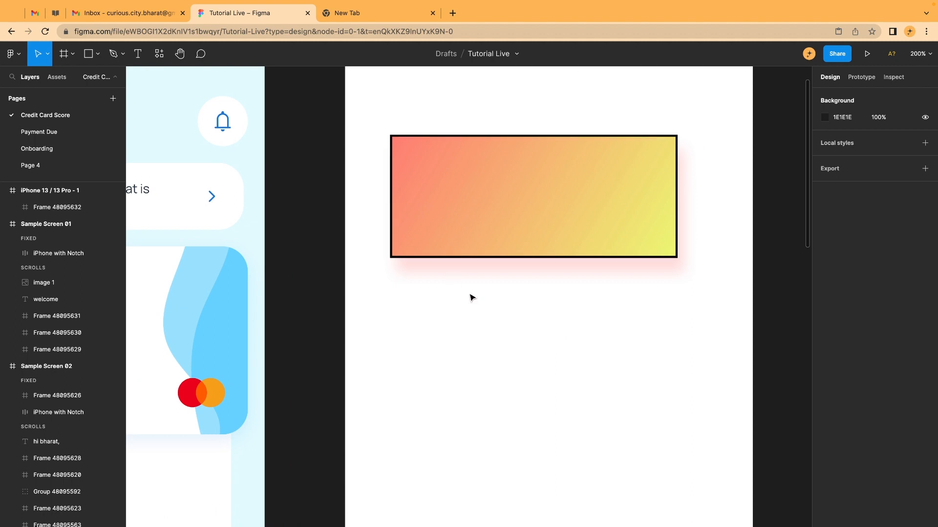
Set the gradient-filled frame's layer opacity to 40%
{"action": "left_click", "coordinate": [436, 194]}
{"action": "left_click", "coordinate": [436, 195]}
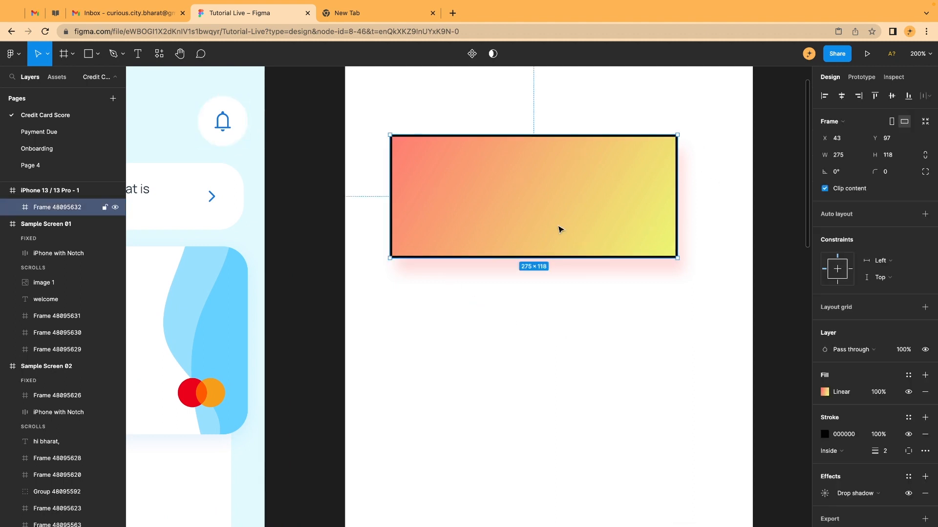
{"action": "left_click", "coordinate": [904, 350]}
{"action": "type", "text": "40"}
{"action": "key", "text": "Return"}
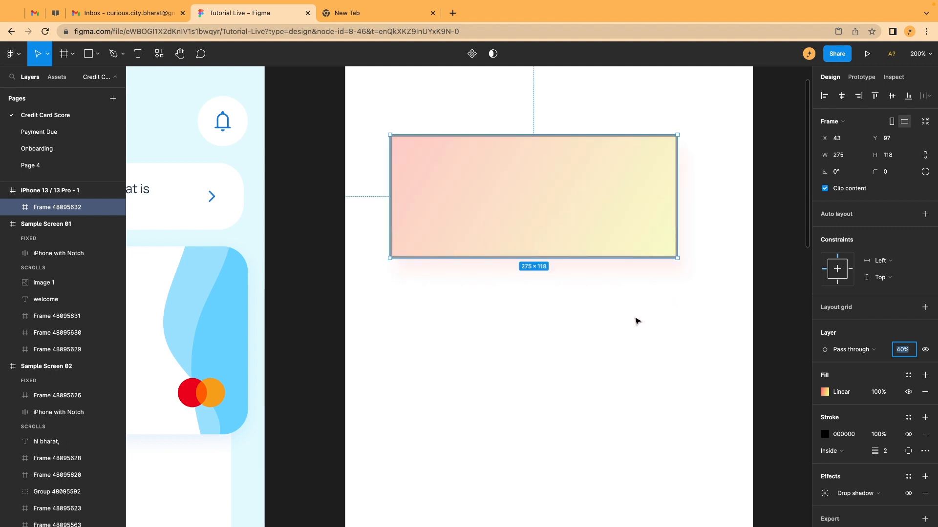
Delete the gradient-filled frame, leaving the iPhone 13 / 13 Pro - 1 frame empty
{"action": "left_click", "coordinate": [530, 264]}
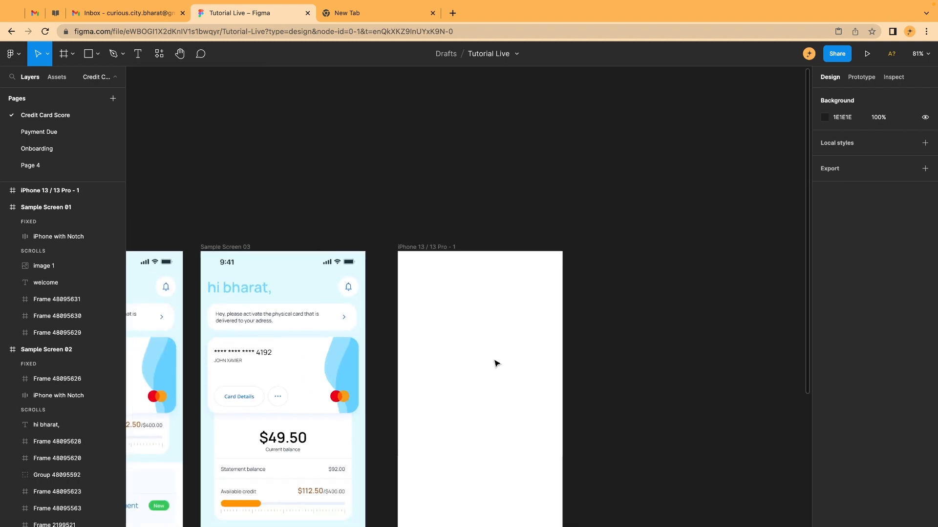
{"action": "scroll", "coordinate": [496, 364], "scroll_direction": "up", "scroll_amount": 4}
{"action": "scroll", "coordinate": [497, 364], "scroll_direction": "down", "scroll_amount": 1}
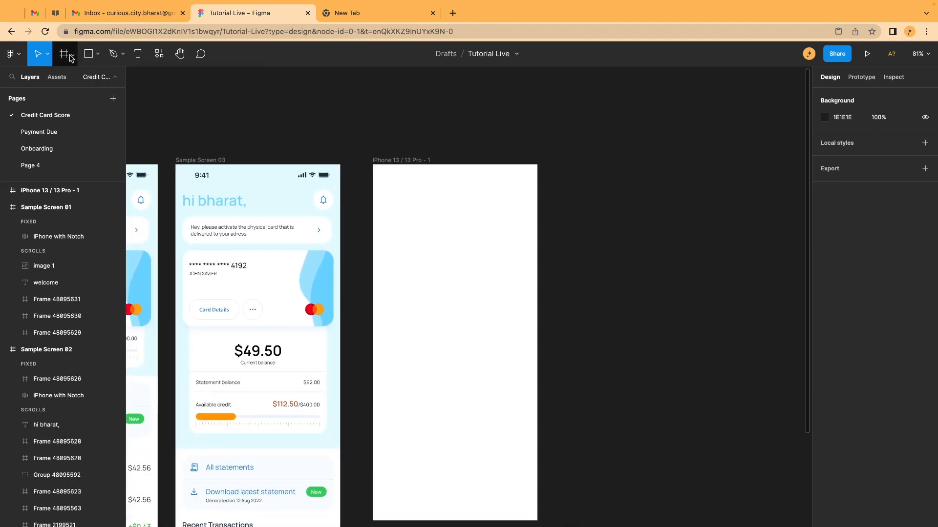
Draw two rectangles in the iPhone frame, one about 197 × 202 near its upper edge and a smaller square below it
{"action": "left_click", "coordinate": [98, 53]}
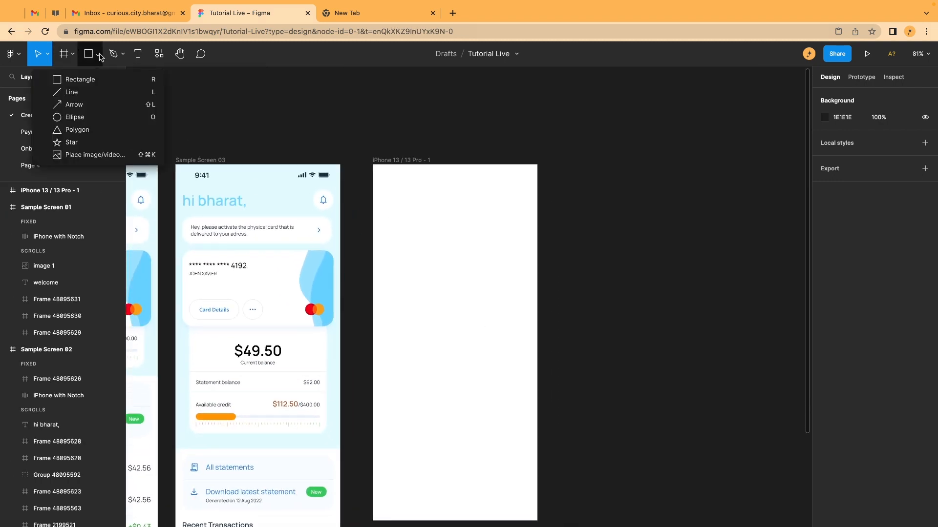
{"action": "left_click", "coordinate": [97, 81]}
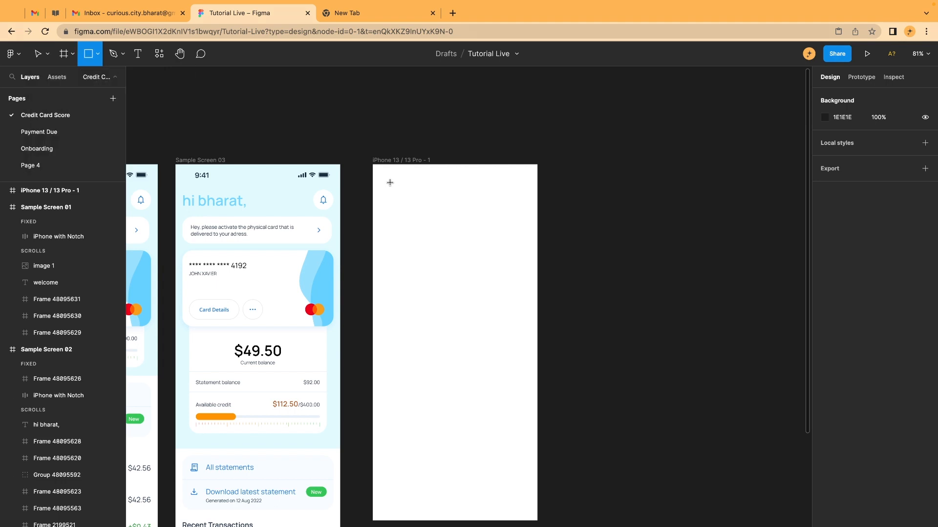
{"action": "left_click_drag", "start_coordinate": [395, 194], "coordinate": [478, 279]}
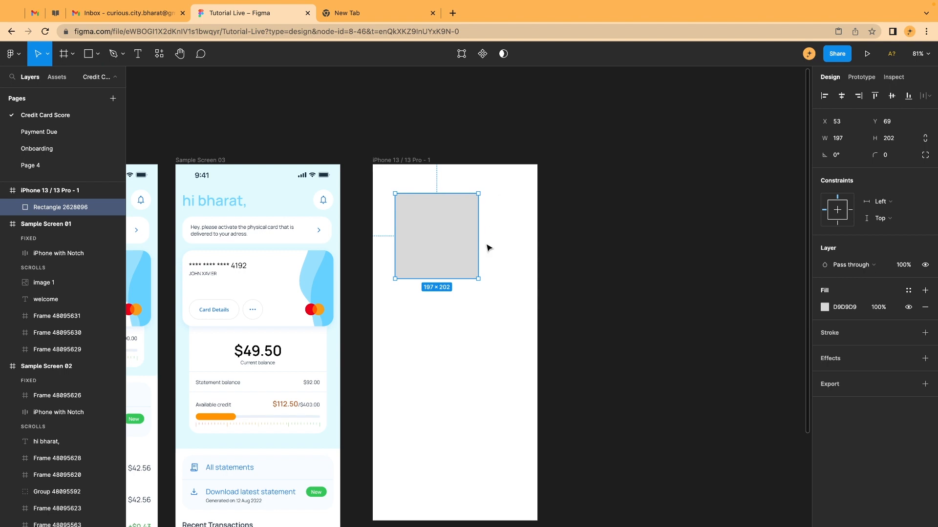
{"action": "key", "text": "r"}
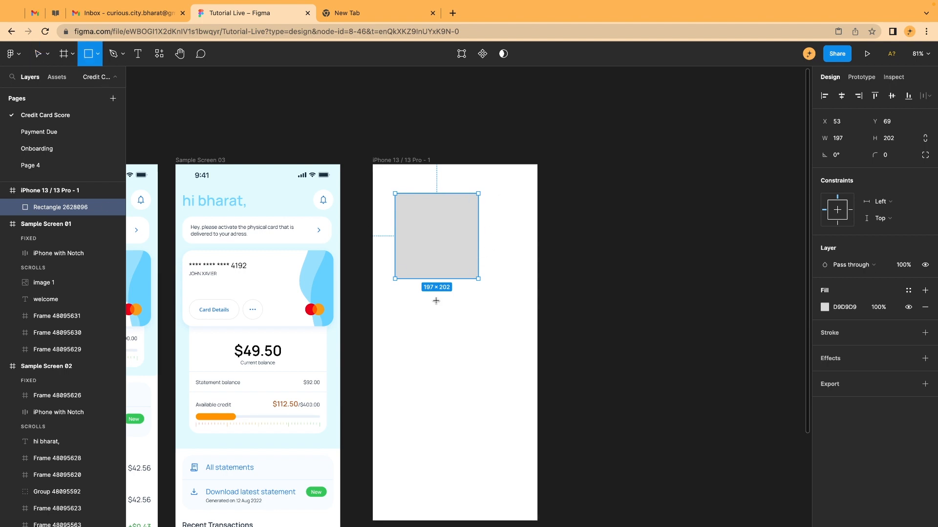
{"action": "left_click_drag", "start_coordinate": [405, 302], "coordinate": [478, 376]}
{"action": "left_click", "coordinate": [511, 277]}
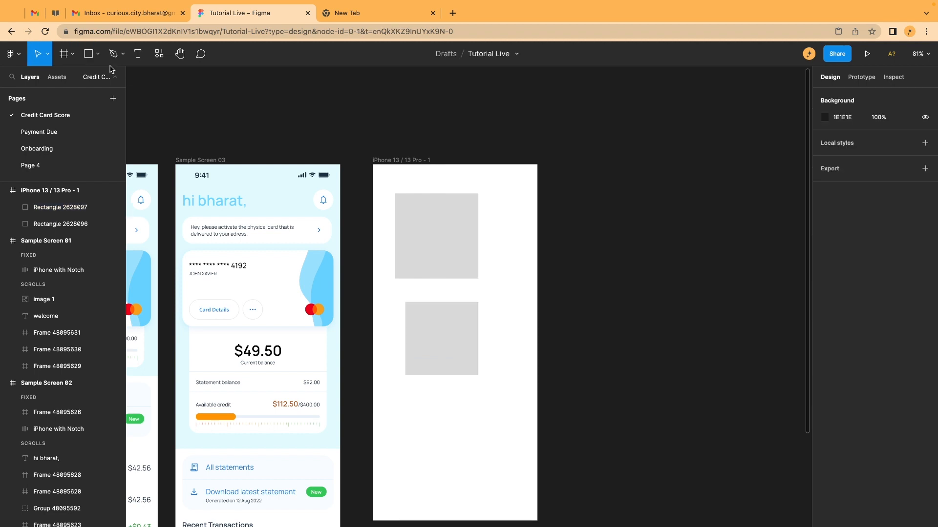
Draw a wide ellipse below the two rectangles and a circle extending past the iPhone frame's right edge
{"action": "left_click", "coordinate": [99, 55]}
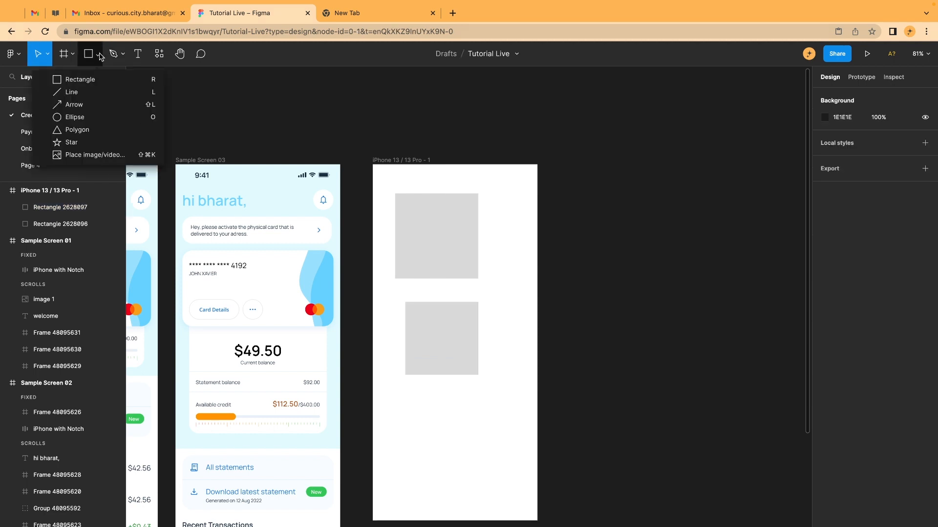
{"action": "left_click", "coordinate": [88, 114]}
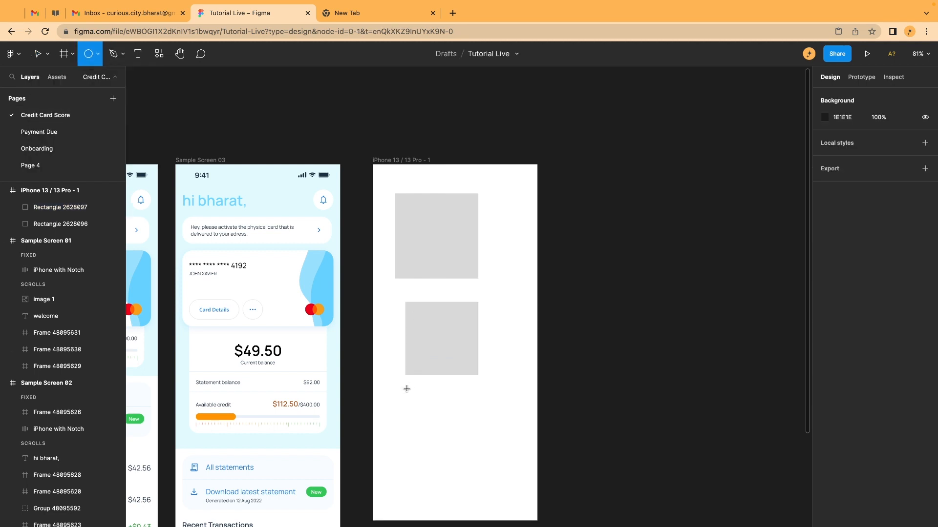
{"action": "left_click_drag", "start_coordinate": [388, 395], "coordinate": [504, 447]}
{"action": "left_click", "coordinate": [516, 350]}
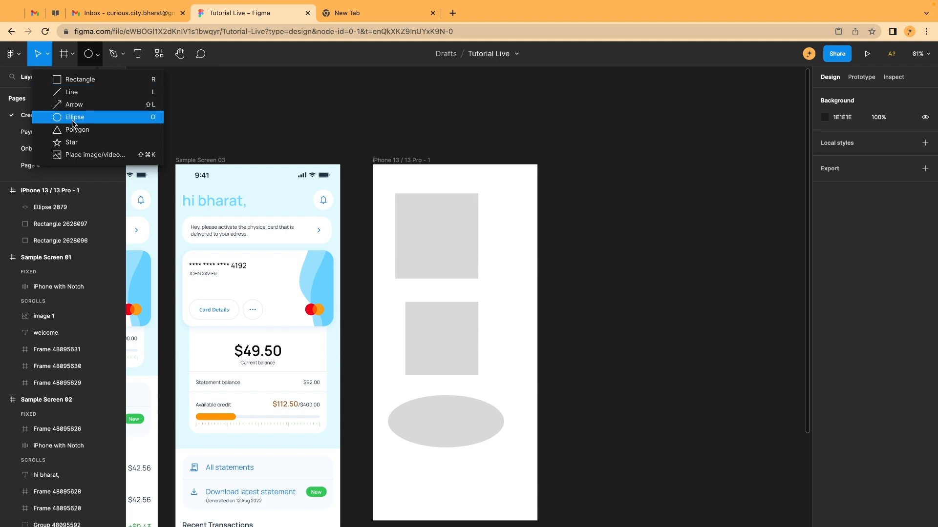
{"action": "left_click", "coordinate": [73, 118]}
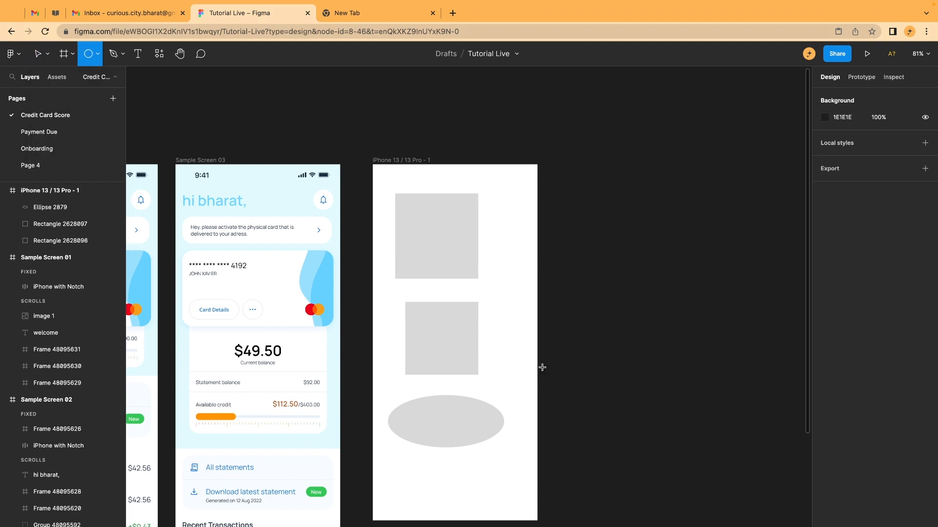
{"action": "left_click_drag", "start_coordinate": [494, 320], "coordinate": [550, 375]}
{"action": "left_click", "coordinate": [585, 295]}
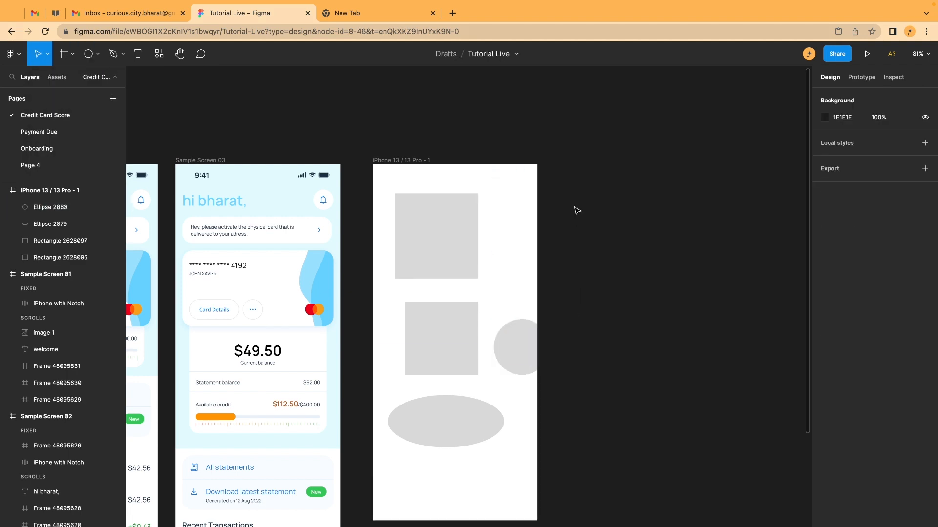
Delete all the rectangles and ellipses from the iPhone frame
{"action": "left_click_drag", "start_coordinate": [561, 197], "coordinate": [420, 429]}
{"action": "key", "text": "Delete"}
{"action": "scroll", "coordinate": [457, 262], "scroll_direction": "down", "scroll_amount": 5}
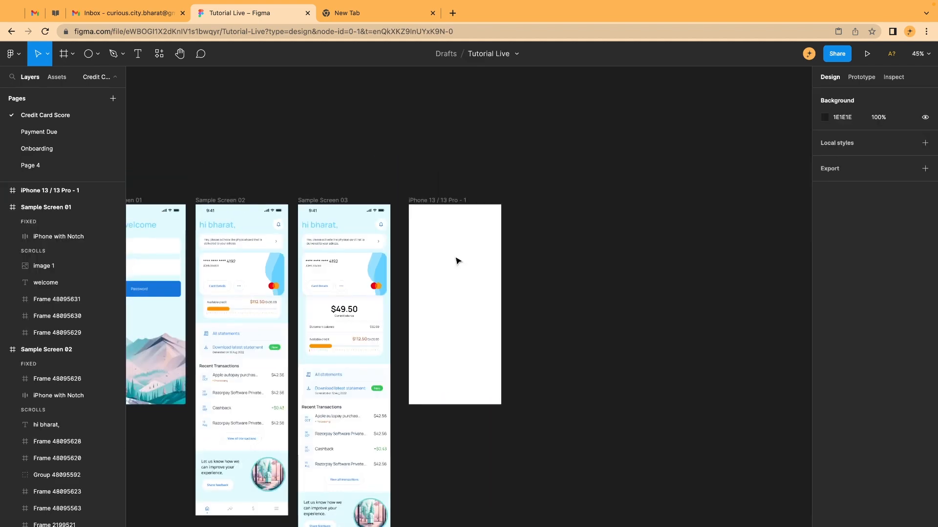
Examine the shapes in Sample Screen 02, such as the card-activation message frame, and clear the selection
{"action": "scroll", "coordinate": [457, 261], "scroll_direction": "left", "scroll_amount": 2}
{"action": "scroll", "coordinate": [347, 229], "scroll_direction": "up", "scroll_amount": 6}
{"action": "left_click", "coordinate": [290, 239]}
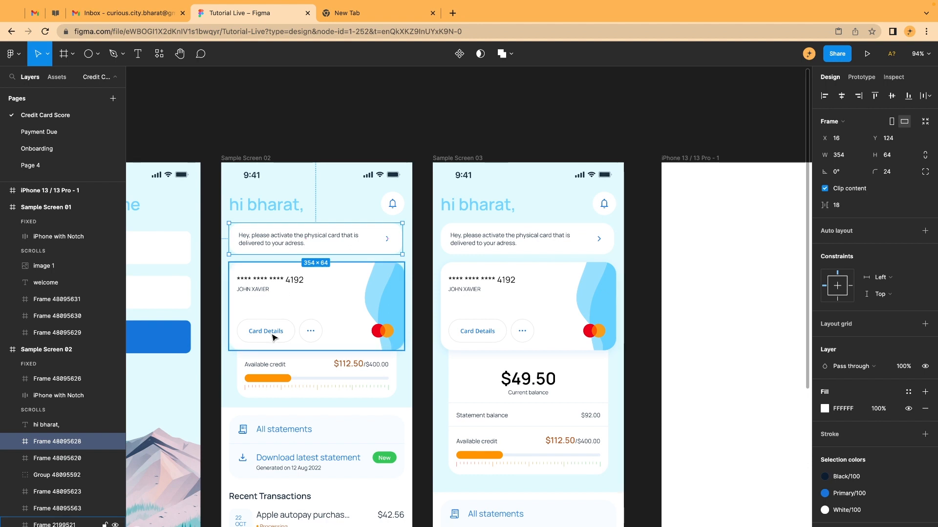
{"action": "left_click", "coordinate": [581, 117]}
{"action": "scroll", "coordinate": [580, 117], "scroll_direction": "down", "scroll_amount": 3}
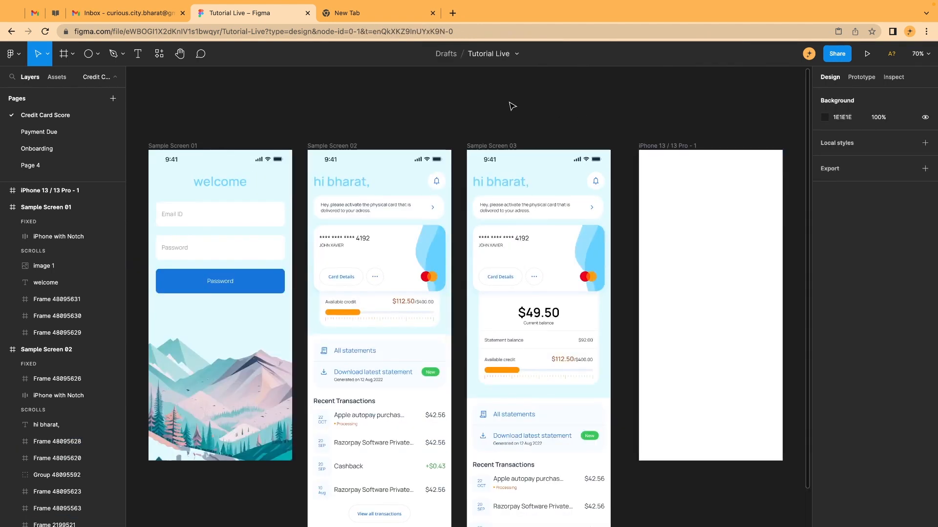
Add the text "dadasdadadasd" in the upper part of the iPhone frame and select it as a text layer
{"action": "left_click", "coordinate": [138, 54]}
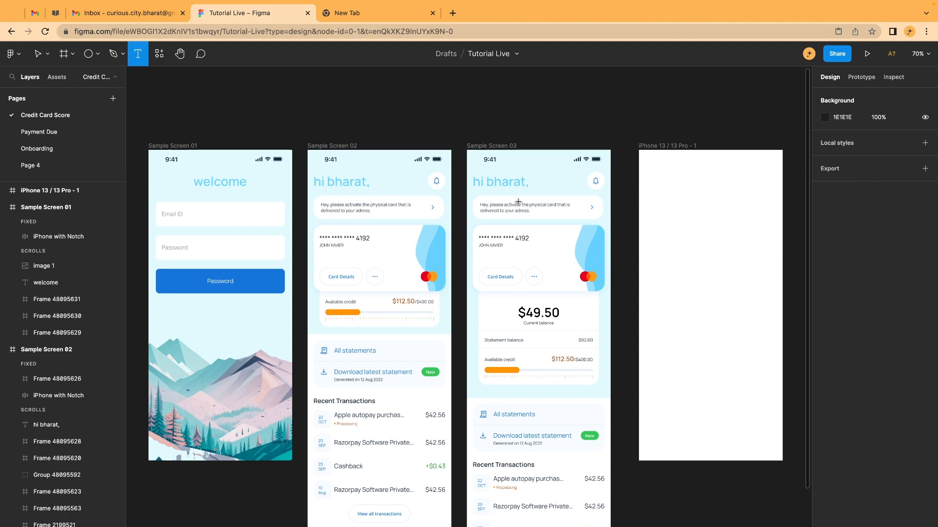
{"action": "scroll", "coordinate": [518, 202], "scroll_direction": "right", "scroll_amount": 10}
{"action": "scroll", "coordinate": [315, 184], "scroll_direction": "up", "scroll_amount": 5}
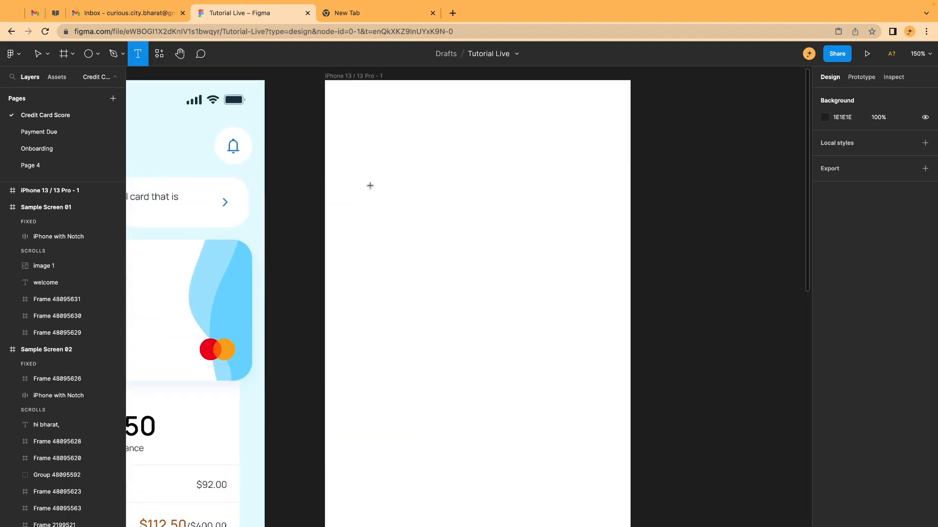
{"action": "left_click", "coordinate": [370, 188]}
{"action": "type", "text": "dadasdadadasd"}
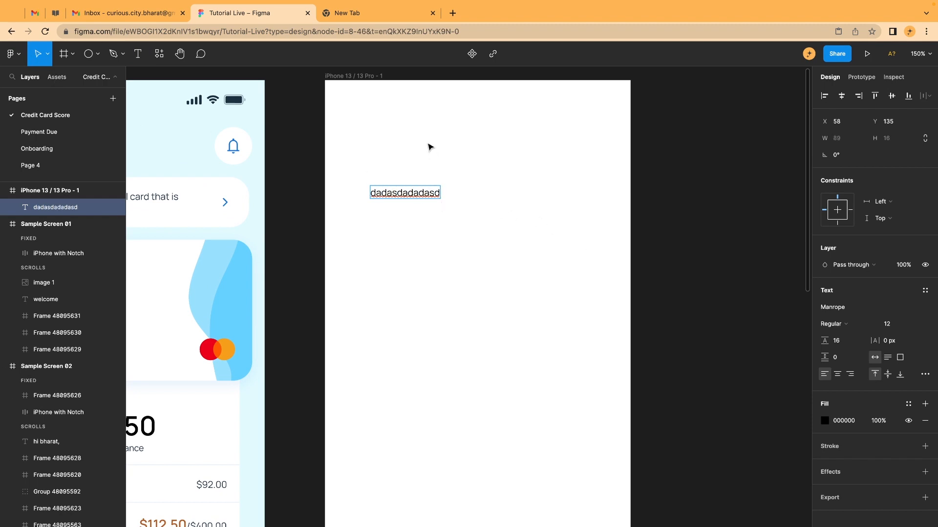
{"action": "key", "text": "Escape"}
{"action": "left_click", "coordinate": [411, 235]}
{"action": "left_click", "coordinate": [412, 196]}
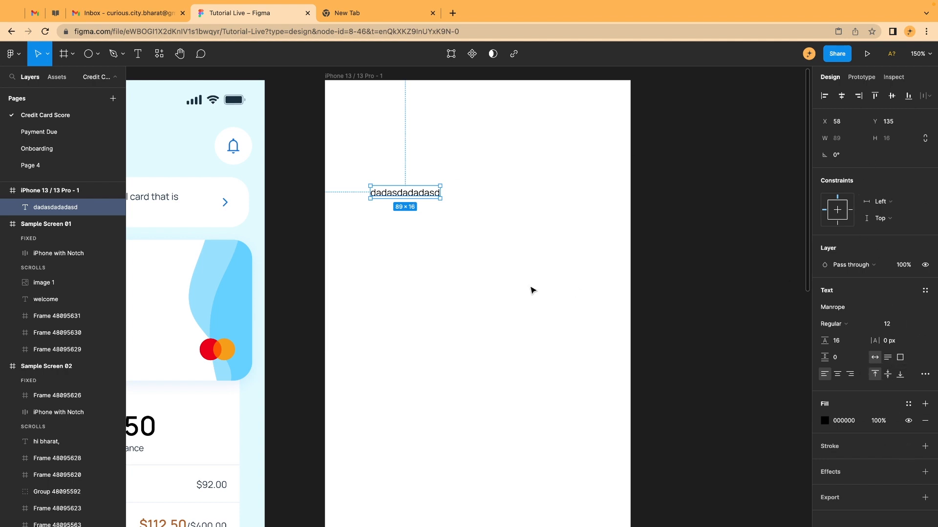
{"action": "left_click", "coordinate": [403, 295]}
{"action": "left_click", "coordinate": [405, 195]}
Append more "asdasd" placeholder letters to the auto-width text until the single line is about 304 px wide
{"action": "scroll", "coordinate": [404, 194], "scroll_direction": "up", "scroll_amount": 5}
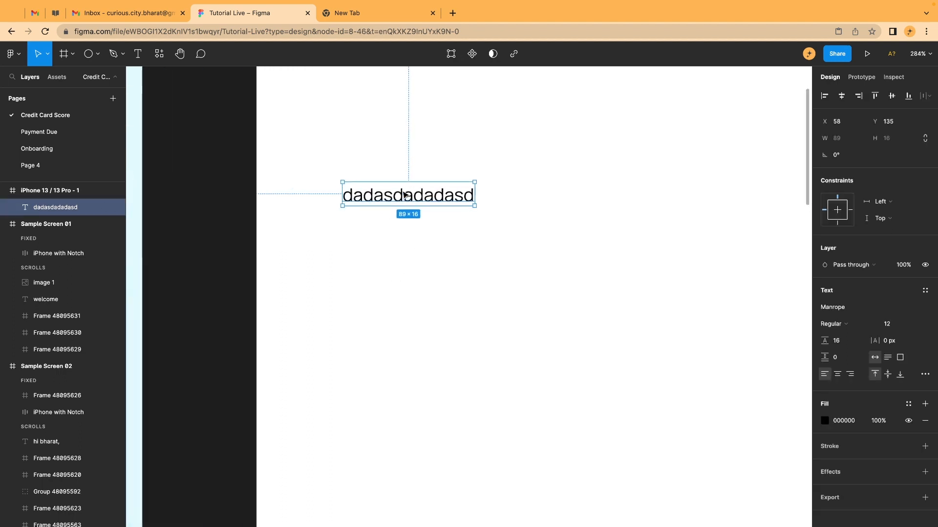
{"action": "double_click", "coordinate": [380, 198]}
{"action": "key", "text": "Right"}
{"action": "type", "text": "asdasdasdasd"}
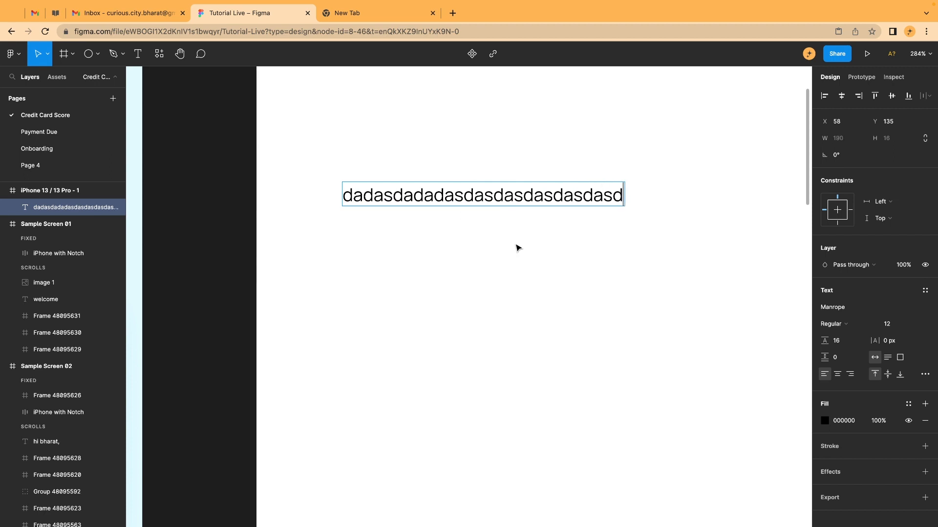
{"action": "key", "text": "Escape"}
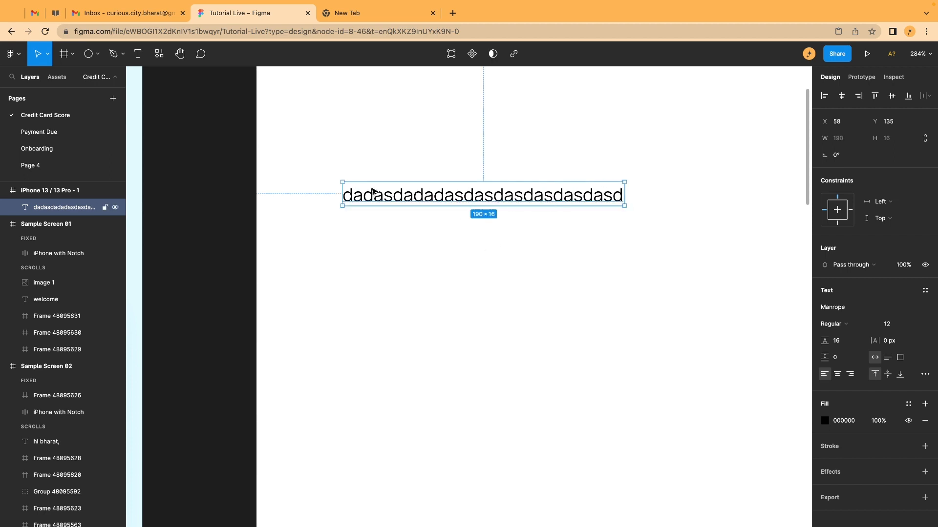
{"action": "double_click", "coordinate": [453, 200]}
{"action": "key", "text": "Right"}
{"action": "type", "text": "adasdasd"}
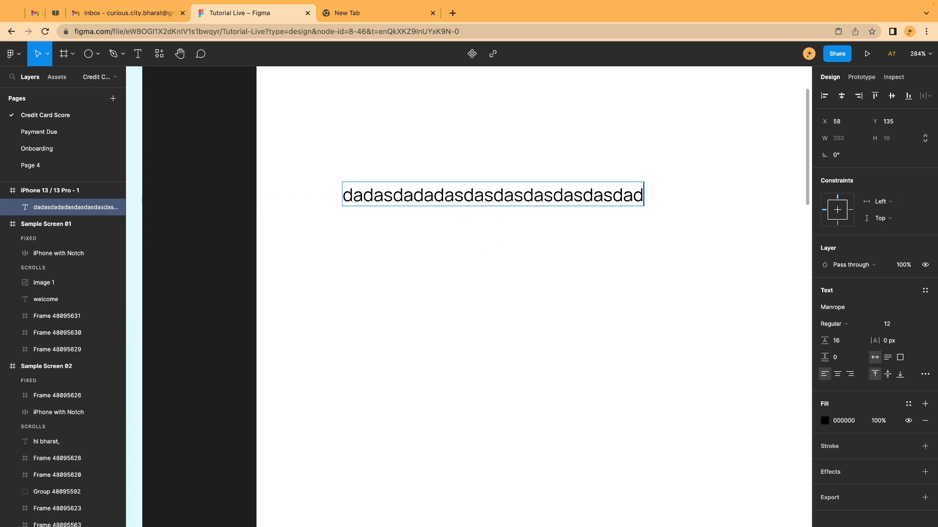
{"action": "type", "text": "asdasdasd"}
{"action": "key", "text": "Escape"}
Duplicate the text line directly below the original at Y 189 and set the copy to auto height
{"action": "scroll", "coordinate": [375, 205], "scroll_direction": "right", "scroll_amount": 5}
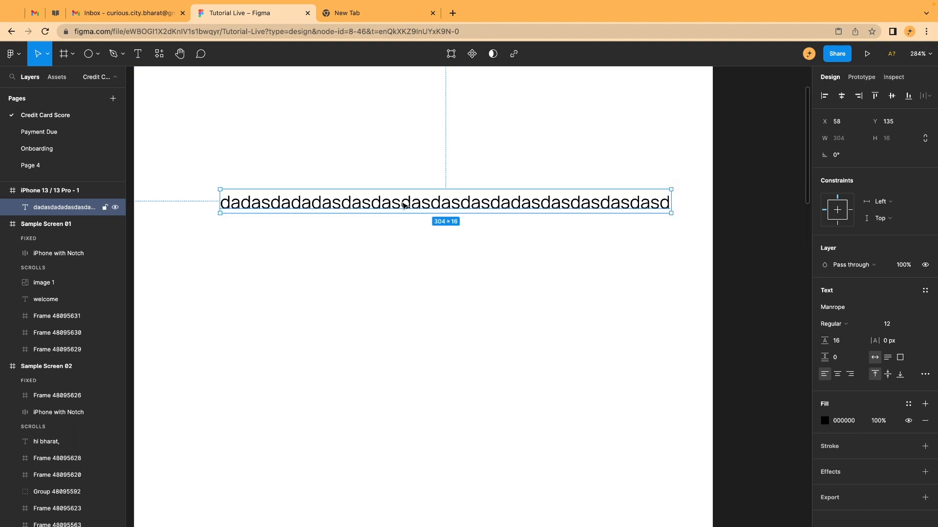
{"action": "left_click_drag", "start_coordinate": [375, 206], "coordinate": [391, 269]}
{"action": "double_click", "coordinate": [380, 286]}
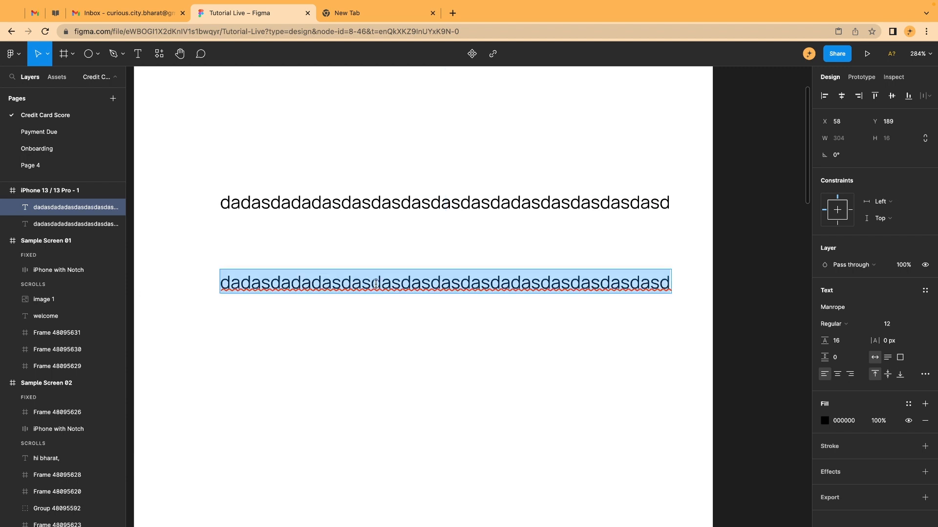
{"action": "key", "text": "Escape"}
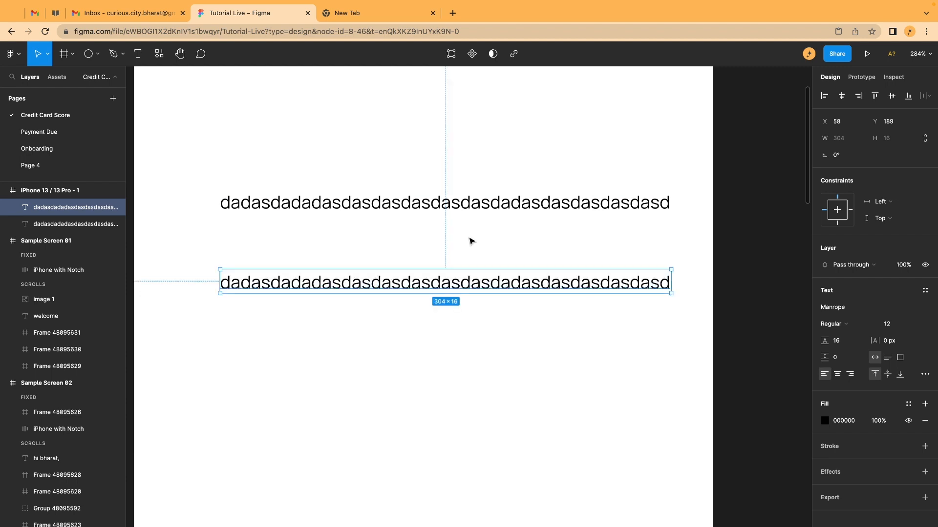
{"action": "left_click", "coordinate": [889, 360]}
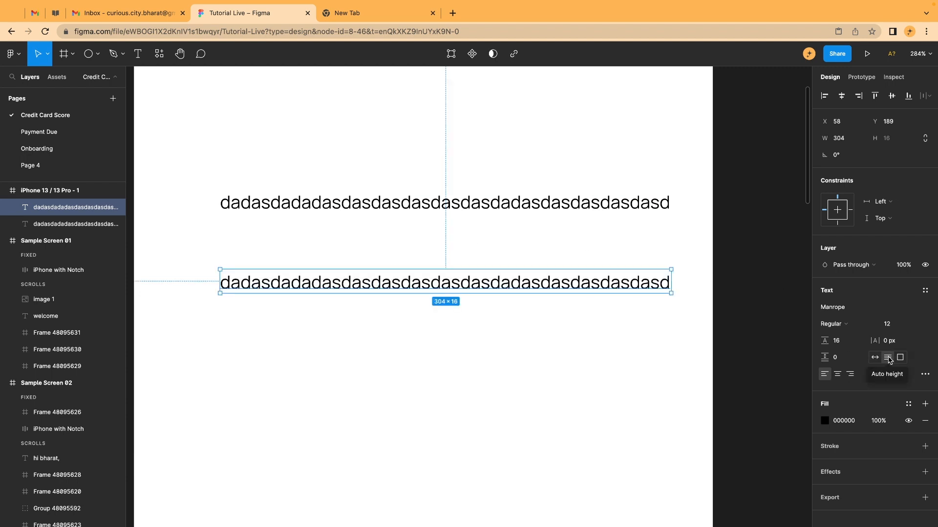
Append placeholder letters to the auto-height copy until it wraps to three lines, and duplicate that paragraph below at Y 265
{"action": "double_click", "coordinate": [528, 285]}
{"action": "key", "text": "Right"}
{"action": "type", "text": "asdasdasdasdasdadasdas"}
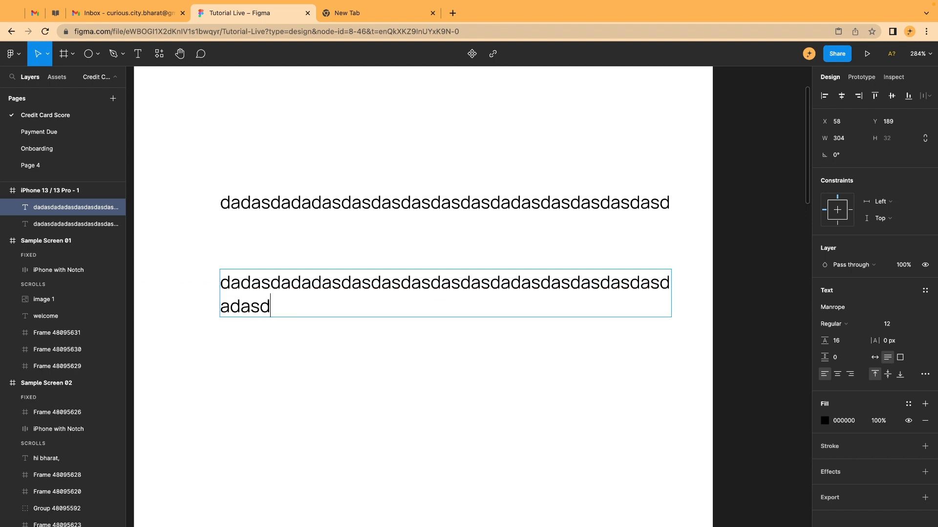
{"action": "type", "text": "dasdas"}
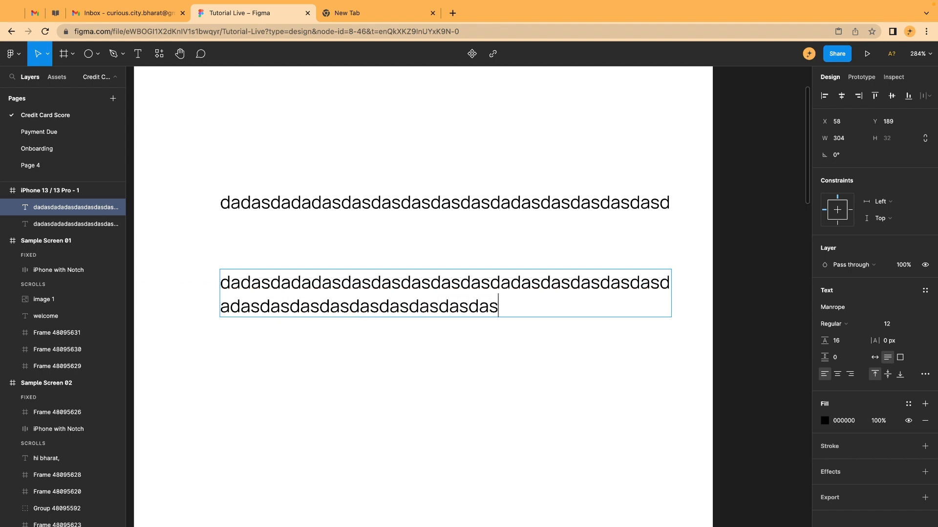
{"action": "type", "text": "dadasdasdasdasdasdasdasdasdadsadsasdasdasdas"}
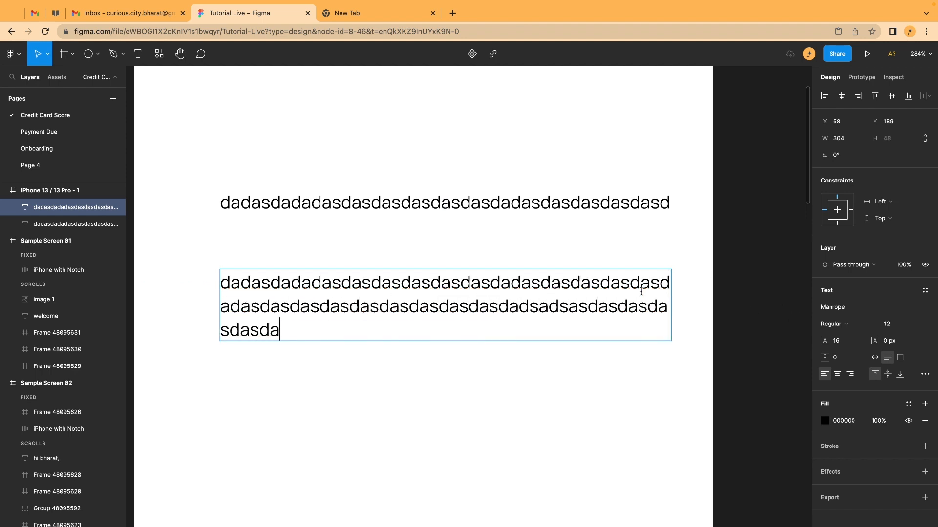
{"action": "type", "text": "dasdadadsasdasdasdasdasdasdasdasd"}
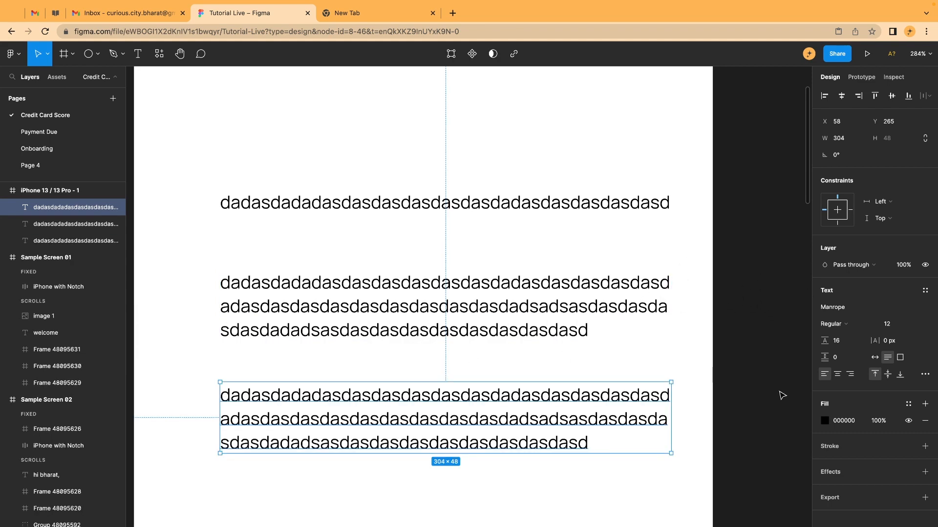
Set the third text to fixed size and append placeholder letters until a fourth line runs past its box
{"action": "left_click", "coordinate": [901, 358]}
{"action": "double_click", "coordinate": [424, 428]}
{"action": "left_click", "coordinate": [599, 440]}
{"action": "type", "text": "asda"}
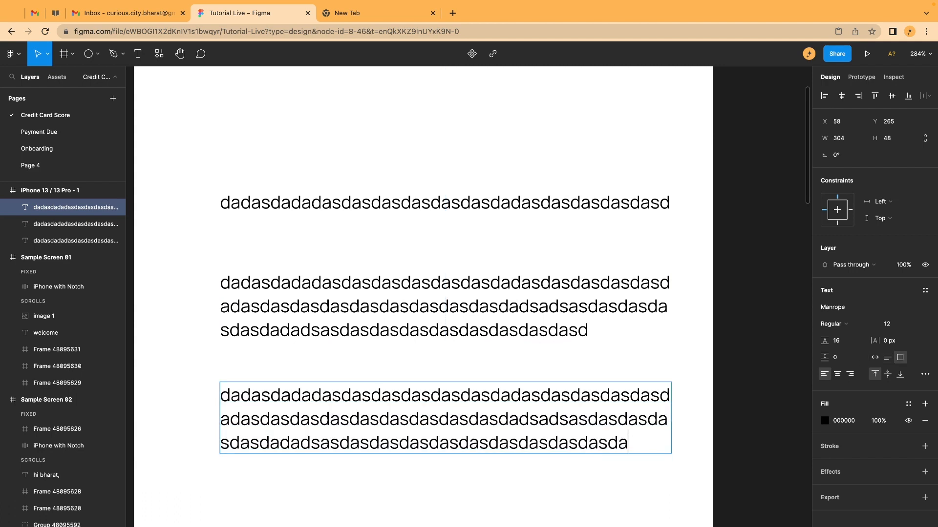
{"action": "type", "text": "sdasdasdasdasdasdasdasd"}
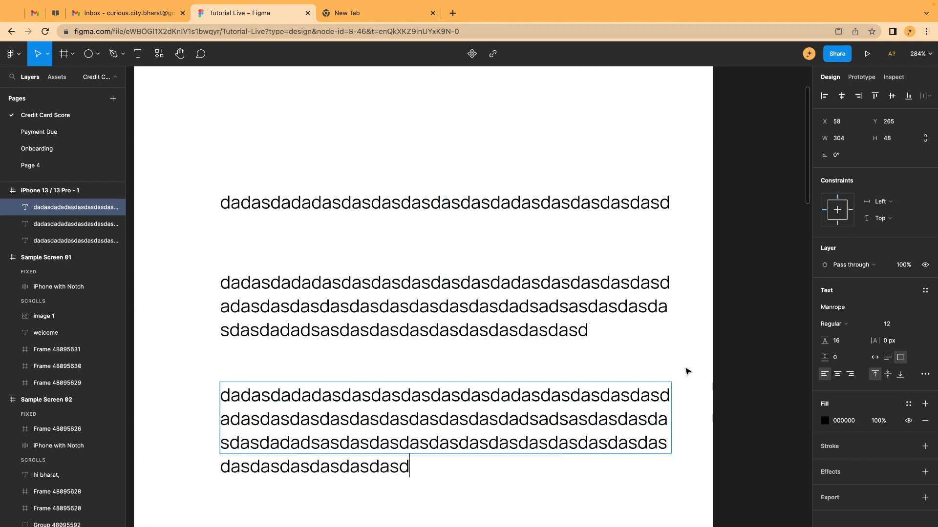
{"action": "type", "text": "a"}
{"action": "left_click", "coordinate": [686, 372]}
{"action": "left_click", "coordinate": [606, 406]}
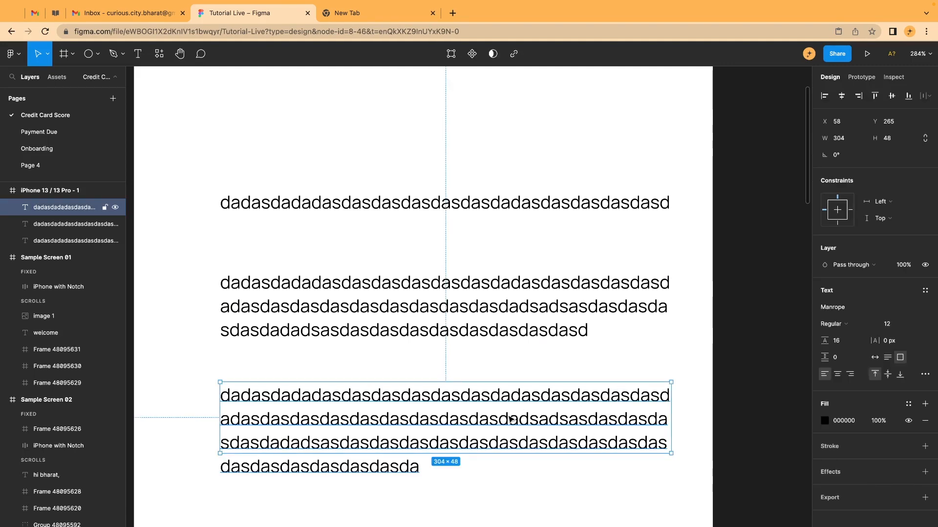
{"action": "double_click", "coordinate": [391, 465]}
{"action": "left_click", "coordinate": [423, 468]}
{"action": "left_click", "coordinate": [490, 504]}
Delete the three placeholder texts and the iPhone 13 / 13 Pro frame
{"action": "scroll", "coordinate": [491, 504], "scroll_direction": "down", "scroll_amount": 5}
{"action": "scroll", "coordinate": [491, 504], "scroll_direction": "down", "scroll_amount": 1}
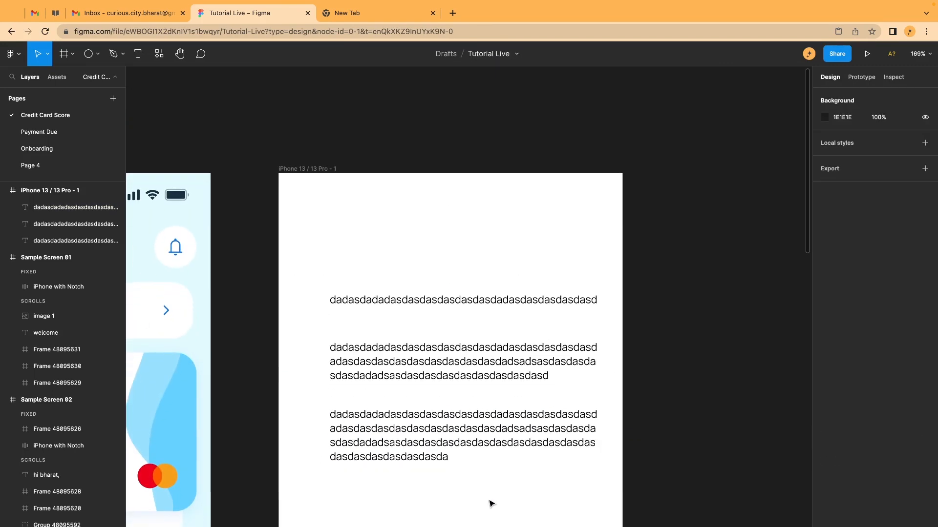
{"action": "left_click_drag", "start_coordinate": [327, 249], "coordinate": [498, 334]}
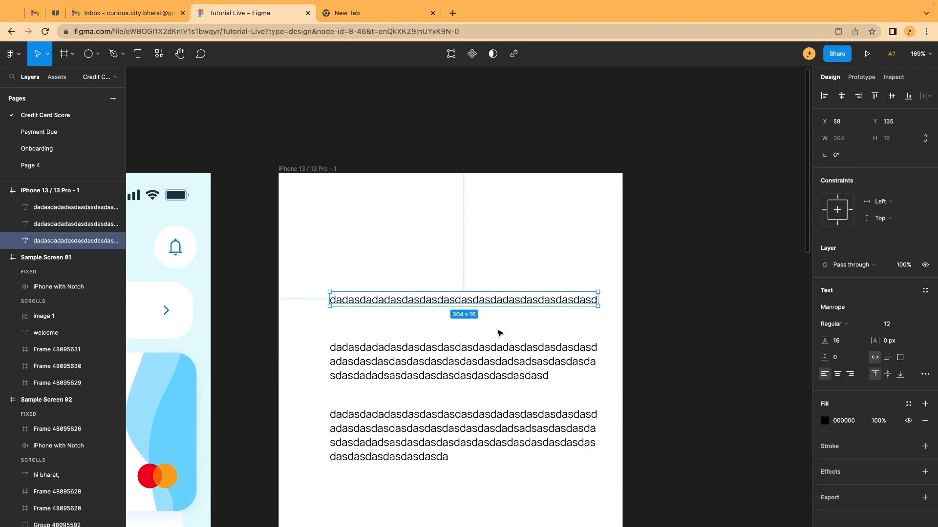
{"action": "left_click", "coordinate": [497, 333]}
{"action": "left_click_drag", "start_coordinate": [452, 524], "coordinate": [372, 431]}
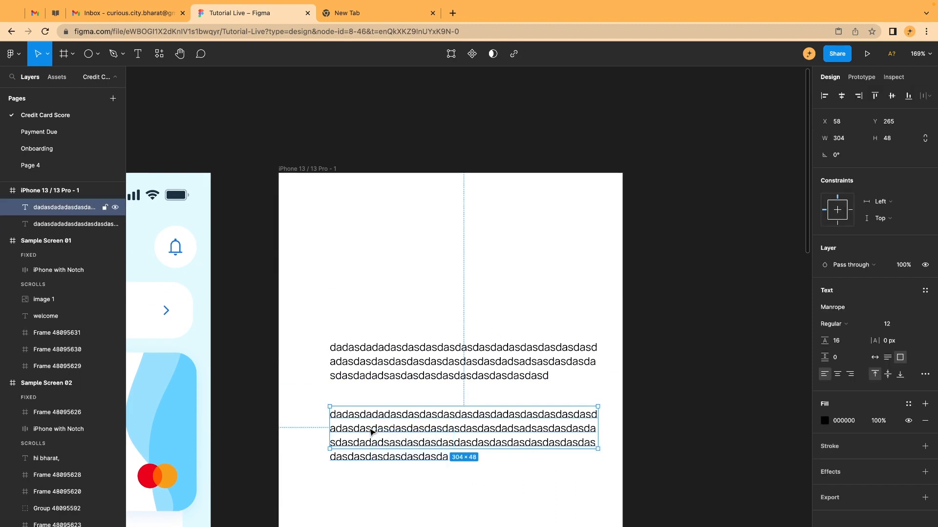
{"action": "key", "text": "Delete"}
{"action": "left_click", "coordinate": [367, 362]}
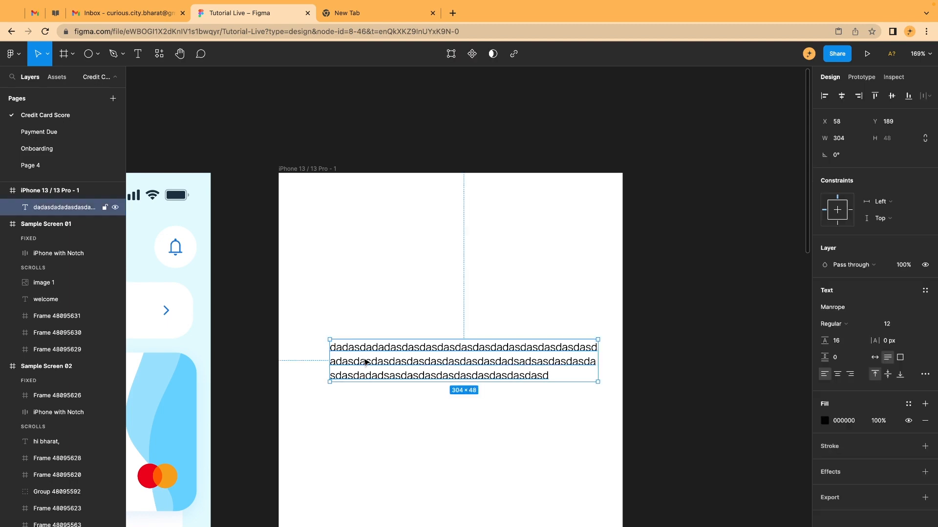
{"action": "left_click", "coordinate": [410, 284]}
{"action": "scroll", "coordinate": [405, 285], "scroll_direction": "down", "scroll_amount": 5}
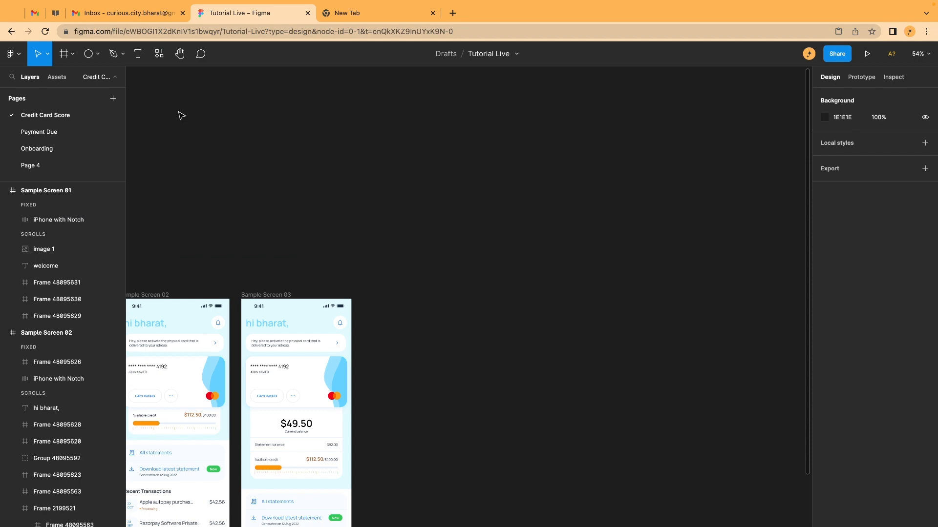
Select Sample Screens 01, 02 and 03 together to examine them, and clear the selection
{"action": "scroll", "coordinate": [180, 116], "scroll_direction": "down", "scroll_amount": 3}
{"action": "scroll", "coordinate": [272, 145], "scroll_direction": "left", "scroll_amount": 5}
{"action": "scroll", "coordinate": [266, 147], "scroll_direction": "up", "scroll_amount": 2}
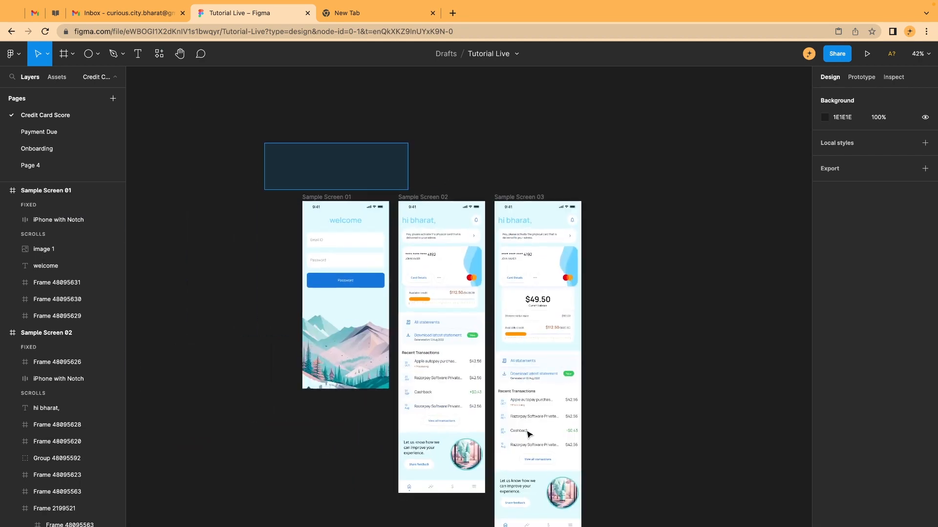
{"action": "left_click_drag", "start_coordinate": [528, 433], "coordinate": [618, 525]}
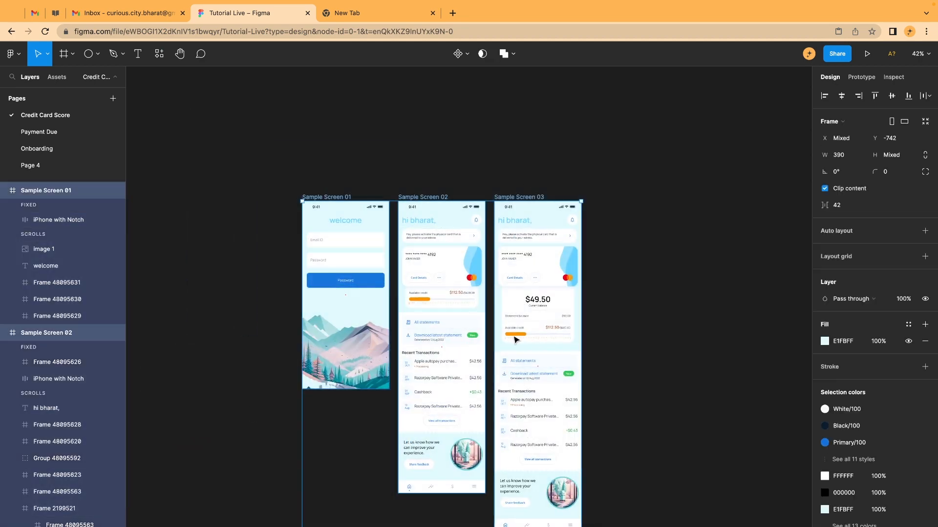
{"action": "left_click", "coordinate": [254, 142]}
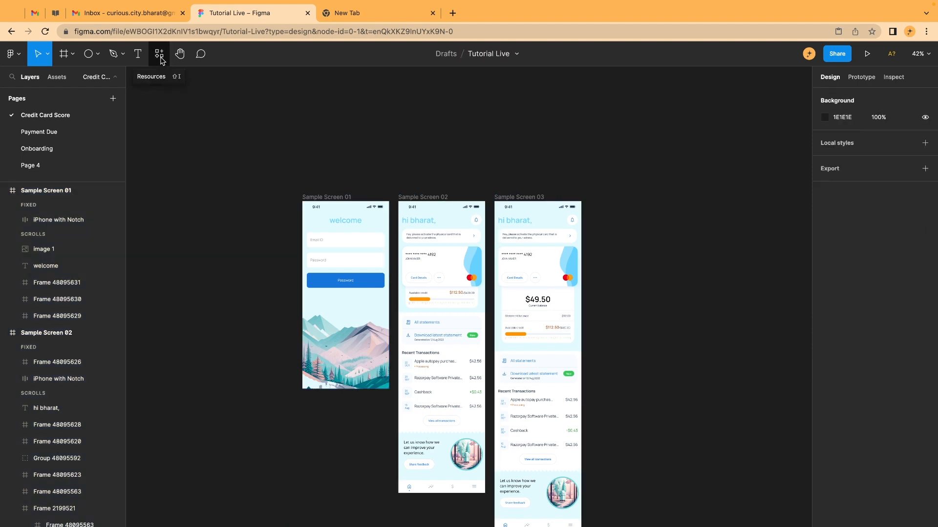
Find the Material Symbols plugin by Google Fonts in the resources and run it
{"action": "left_click", "coordinate": [160, 55]}
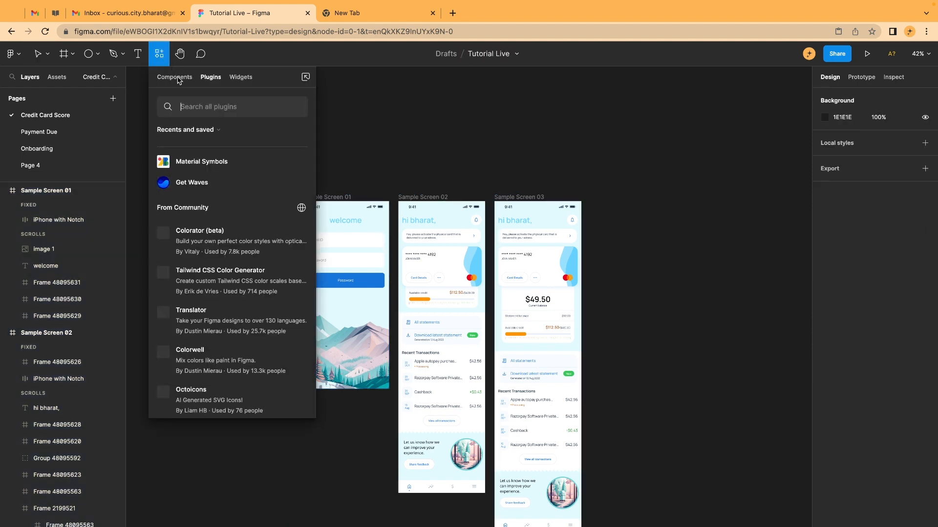
{"action": "type", "text": "Material"}
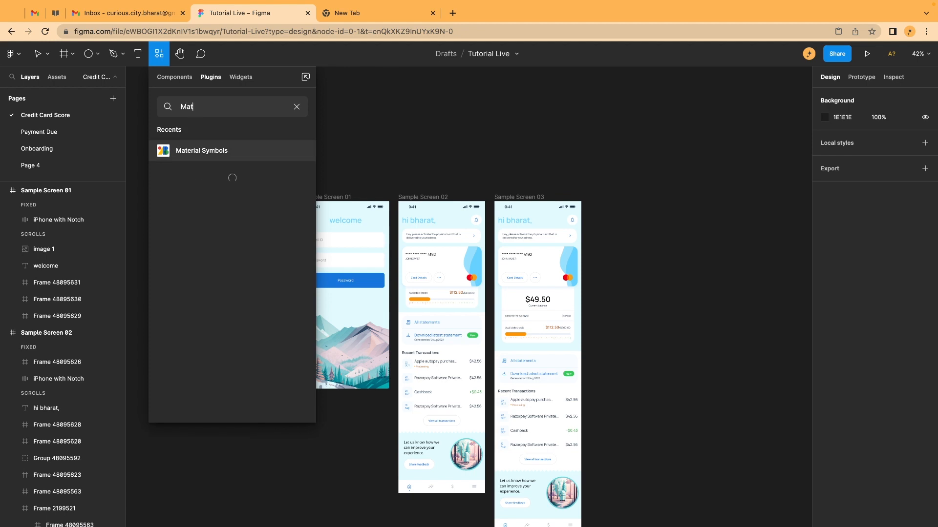
{"action": "left_click", "coordinate": [213, 153]}
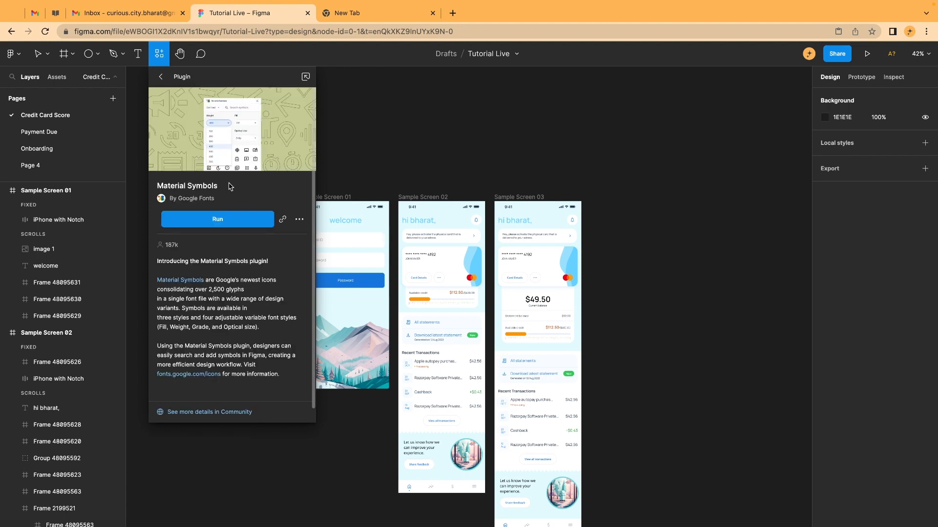
{"action": "left_click", "coordinate": [223, 224]}
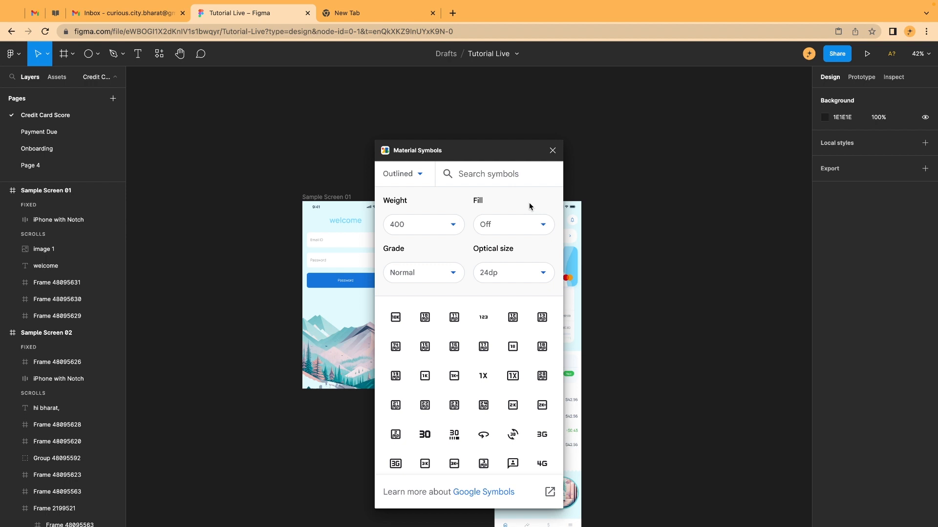
Browse the Material Symbols icons, set the weight to 300, try the Rounded style, return to Outlined and close the plugin
{"action": "scroll", "coordinate": [483, 402], "scroll_direction": "down", "scroll_amount": 10}
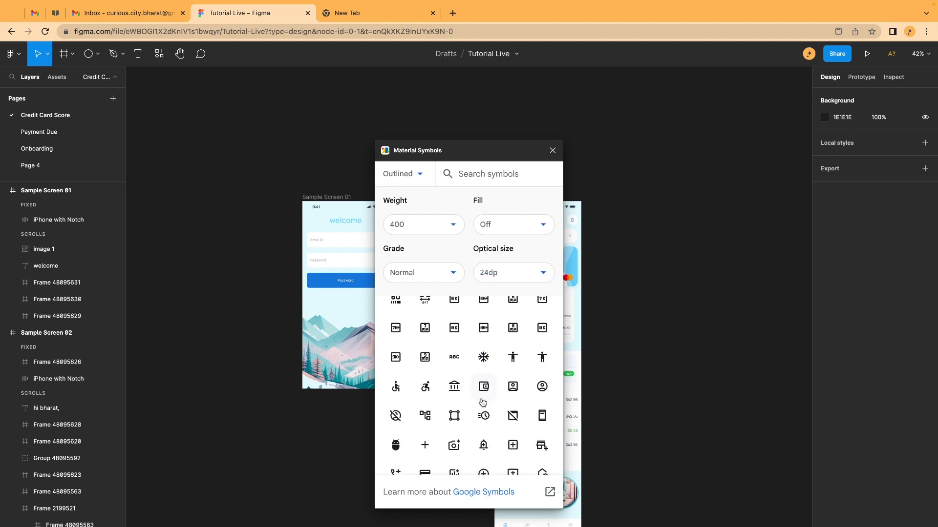
{"action": "scroll", "coordinate": [465, 368], "scroll_direction": "up", "scroll_amount": 10}
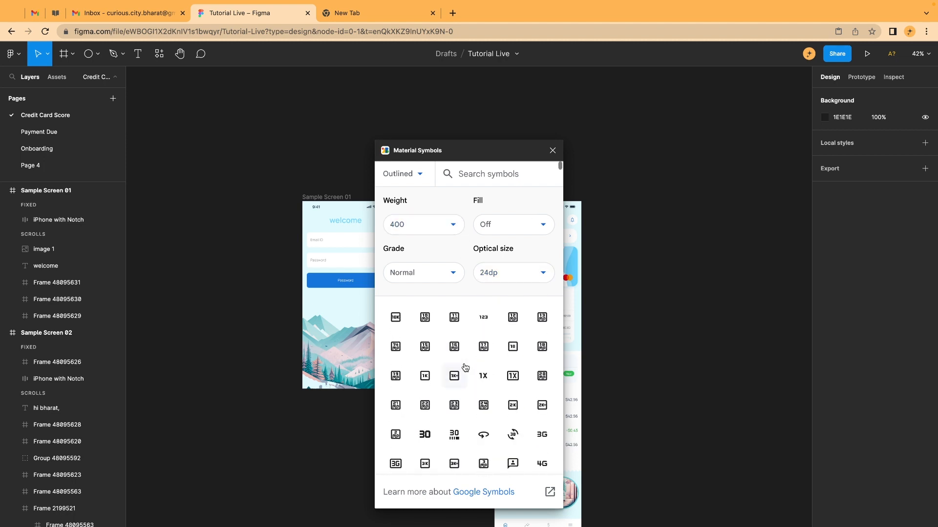
{"action": "left_click", "coordinate": [455, 228]}
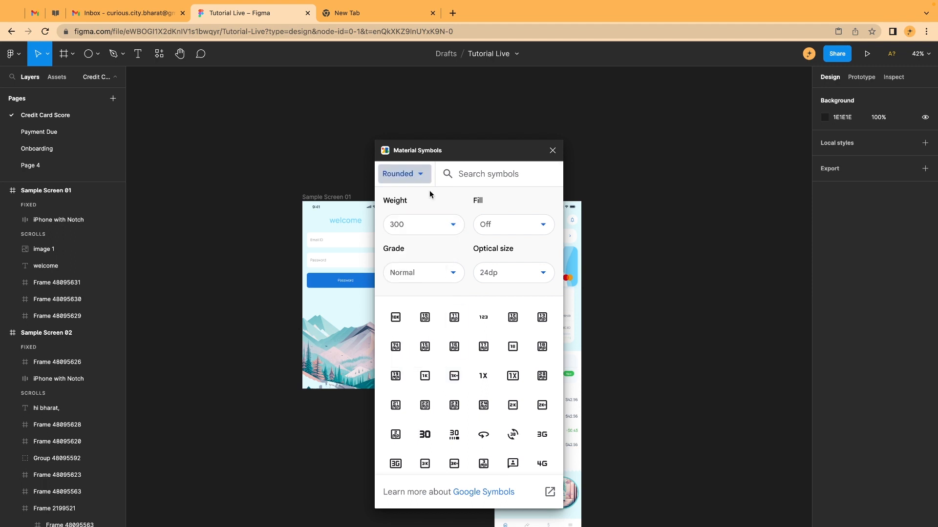
{"action": "left_click", "coordinate": [408, 174]}
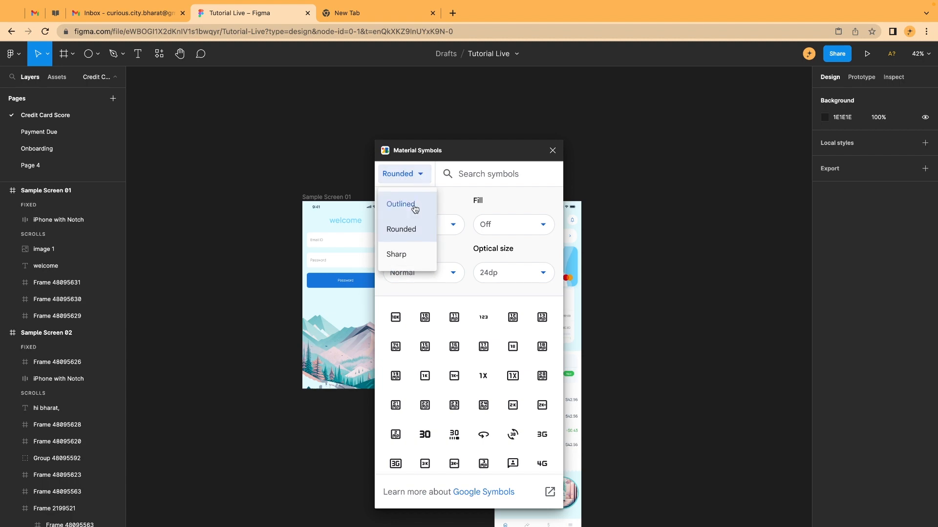
{"action": "left_click", "coordinate": [413, 204]}
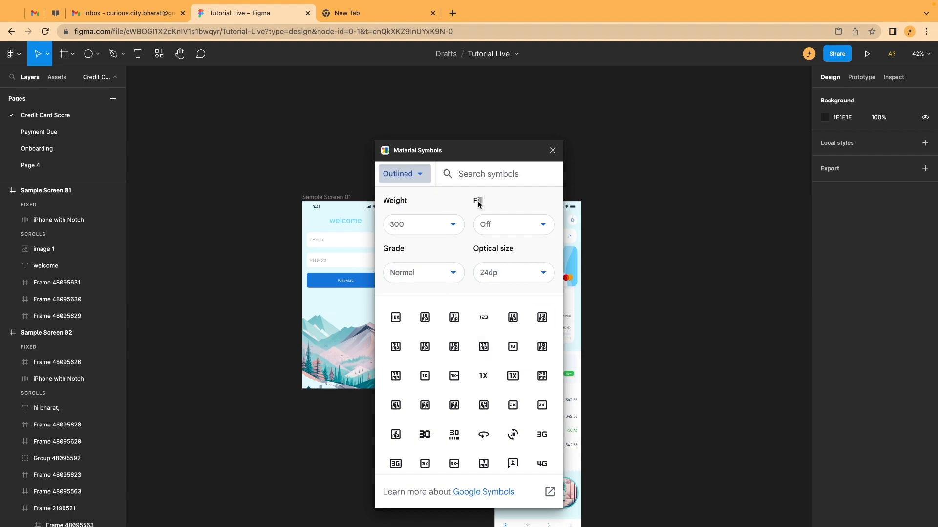
{"action": "left_click", "coordinate": [553, 152]}
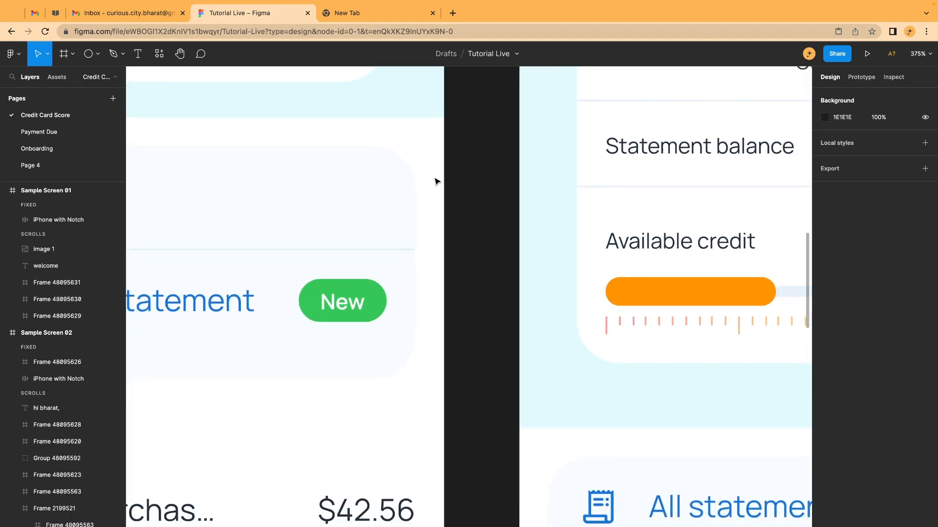
Select the three sample screens as a group on the canvas to examine them, and clear the selection
{"action": "scroll", "coordinate": [436, 181], "scroll_direction": "down", "scroll_amount": 10}
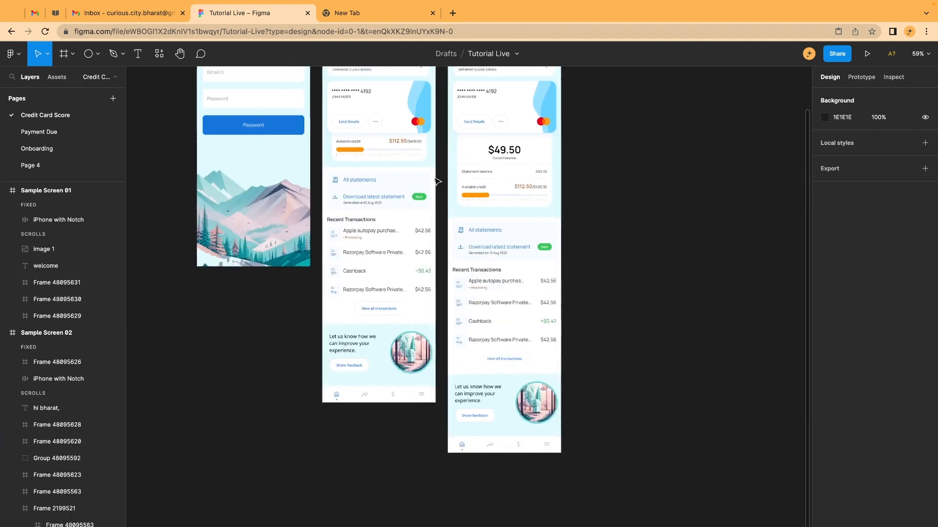
{"action": "scroll", "coordinate": [436, 182], "scroll_direction": "up", "scroll_amount": 2}
{"action": "scroll", "coordinate": [436, 181], "scroll_direction": "up", "scroll_amount": 2}
{"action": "scroll", "coordinate": [436, 182], "scroll_direction": "right", "scroll_amount": 3}
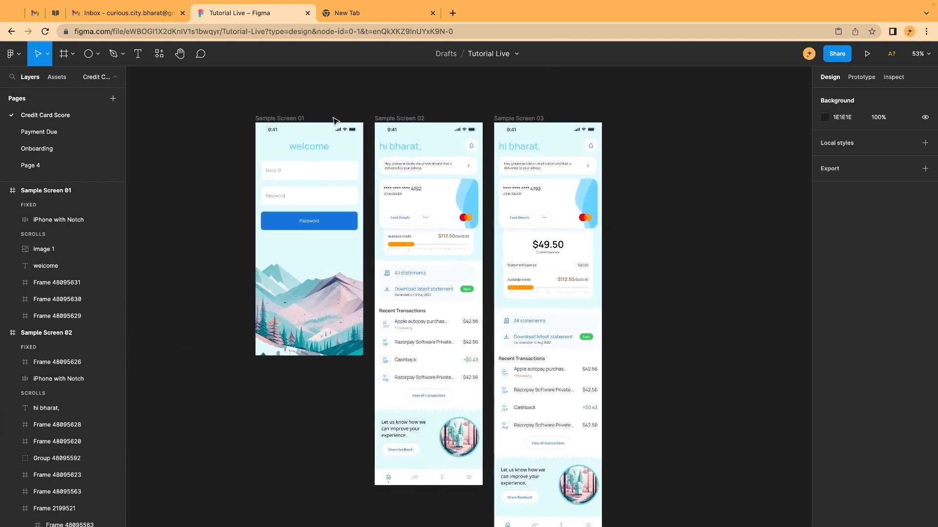
{"action": "left_click", "coordinate": [301, 118]}
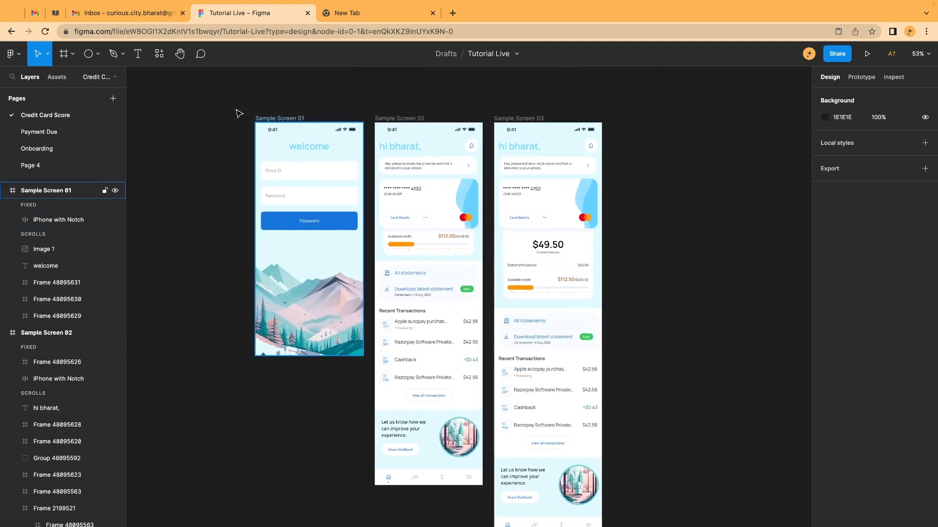
{"action": "left_click_drag", "start_coordinate": [235, 108], "coordinate": [651, 524]}
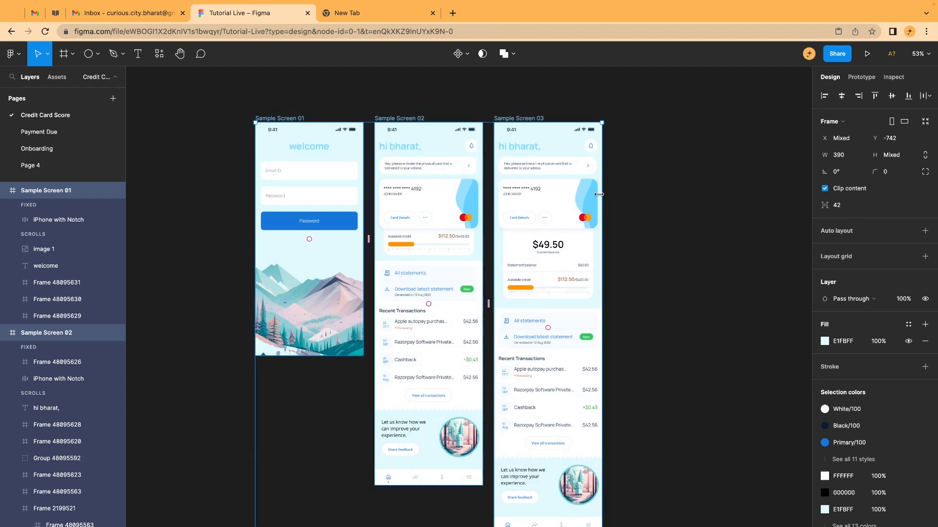
{"action": "left_click_drag", "start_coordinate": [215, 101], "coordinate": [385, 171]}
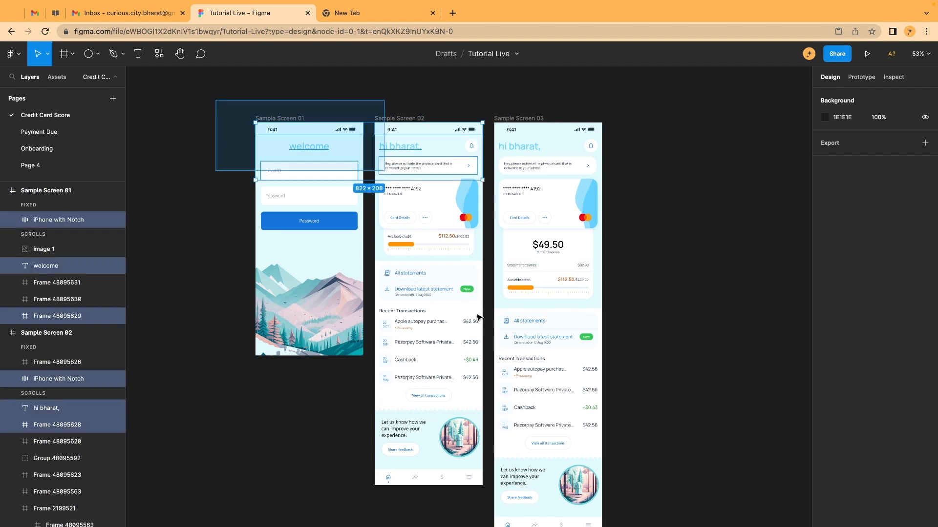
{"action": "left_click_drag", "start_coordinate": [477, 318], "coordinate": [619, 526]}
{"action": "left_click", "coordinate": [243, 144]}
Inspect the 9:41 time text nested inside Sample Screen 01's status bar, and deselect it
{"action": "scroll", "coordinate": [244, 145], "scroll_direction": "up", "scroll_amount": 8}
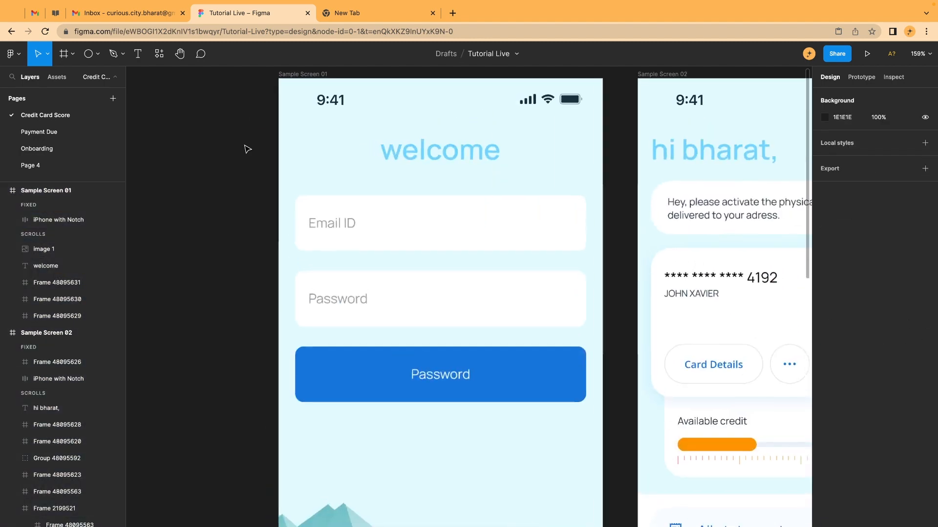
{"action": "double_click", "coordinate": [330, 103]}
{"action": "scroll", "coordinate": [323, 109], "scroll_direction": "up", "scroll_amount": 1}
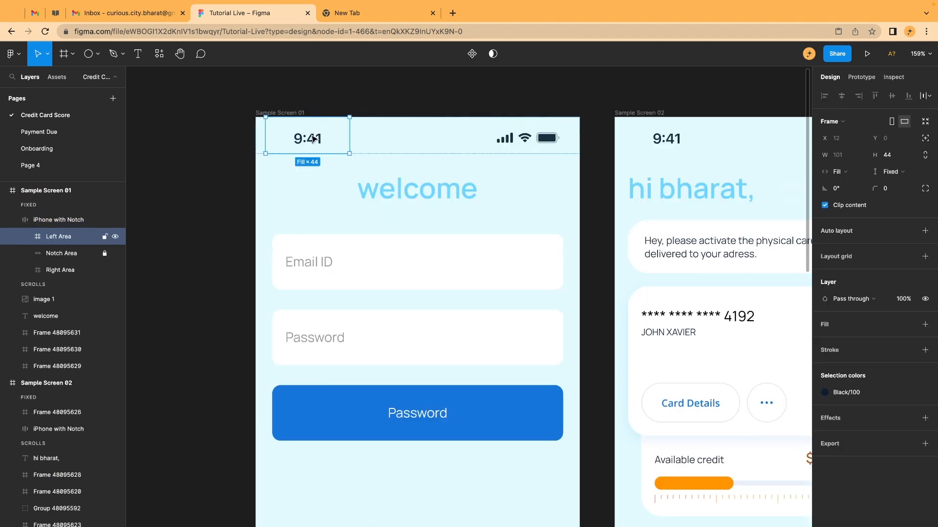
{"action": "left_click", "coordinate": [222, 146]}
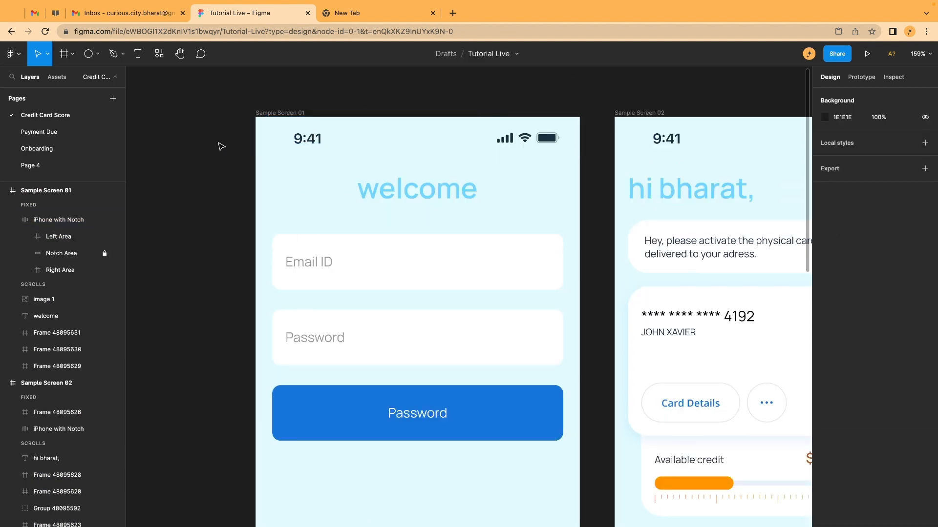
{"action": "left_click", "coordinate": [305, 140], "text": "super"}
{"action": "scroll", "coordinate": [302, 136], "scroll_direction": "up", "scroll_amount": 5}
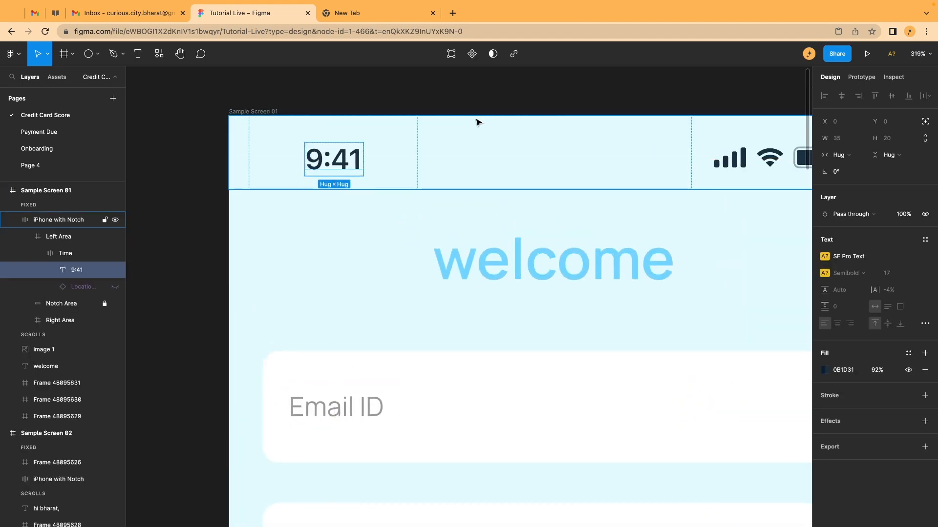
{"action": "scroll", "coordinate": [477, 122], "scroll_direction": "down", "scroll_amount": 5}
{"action": "left_click", "coordinate": [401, 100]}
{"action": "scroll", "coordinate": [399, 98], "scroll_direction": "down", "scroll_amount": 5}
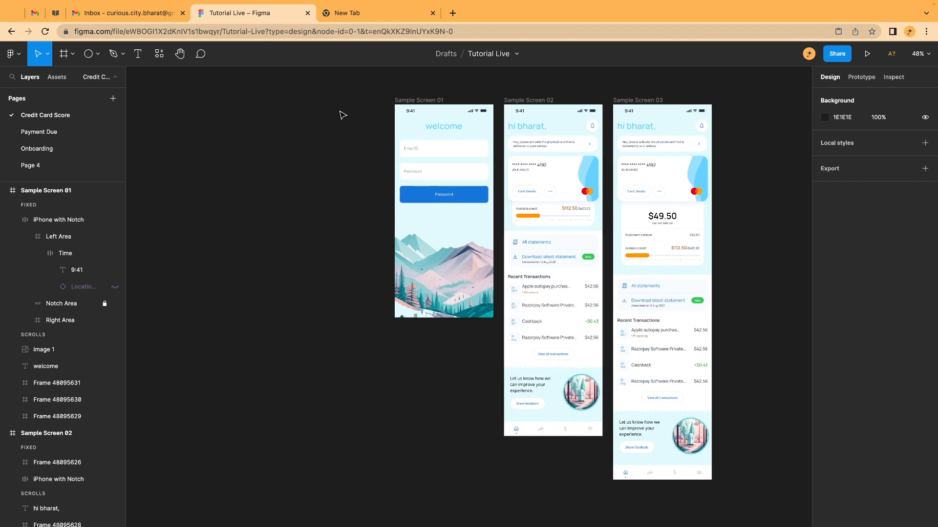
Select Sample Screens 01, 02 and 03 again to review them together, and clear the selection
{"action": "scroll", "coordinate": [342, 115], "scroll_direction": "up", "scroll_amount": 2}
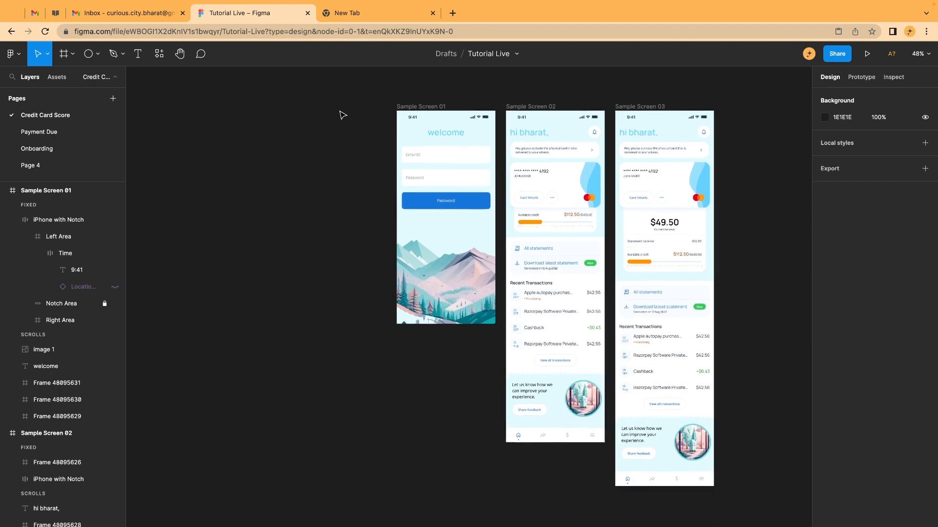
{"action": "left_click_drag", "start_coordinate": [328, 117], "coordinate": [709, 525]}
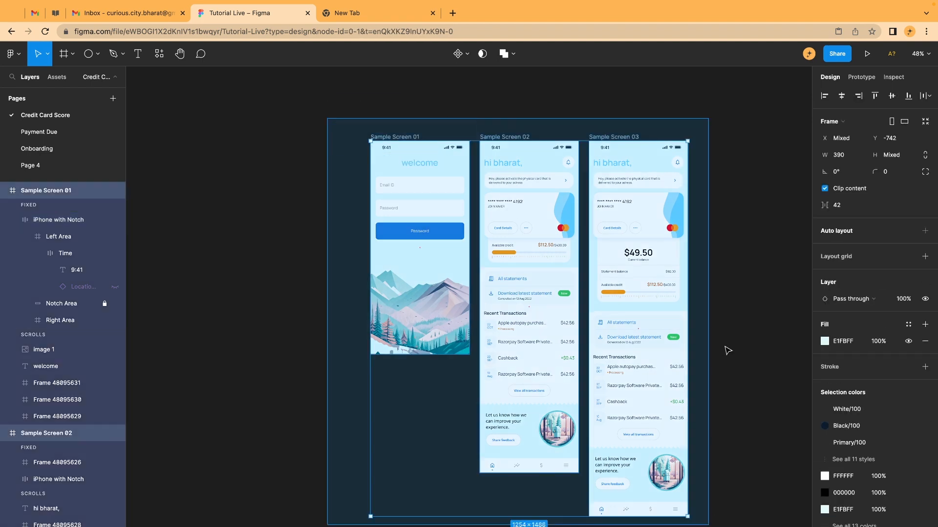
{"action": "left_click", "coordinate": [728, 350]}
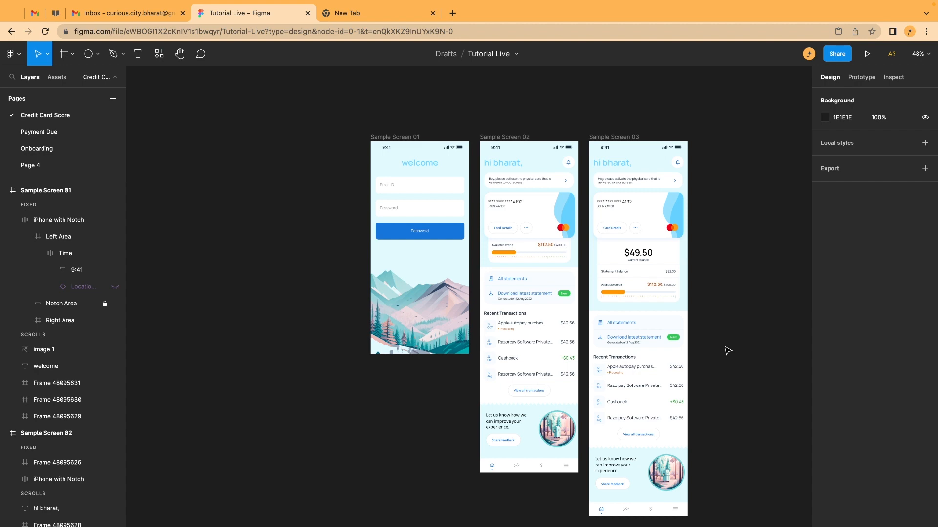
Create an iPhone 13 / 13 Pro frame and place it directly left of Sample Screen 01, aligned with its top edge
{"action": "scroll", "coordinate": [355, 142], "scroll_direction": "up", "scroll_amount": 5}
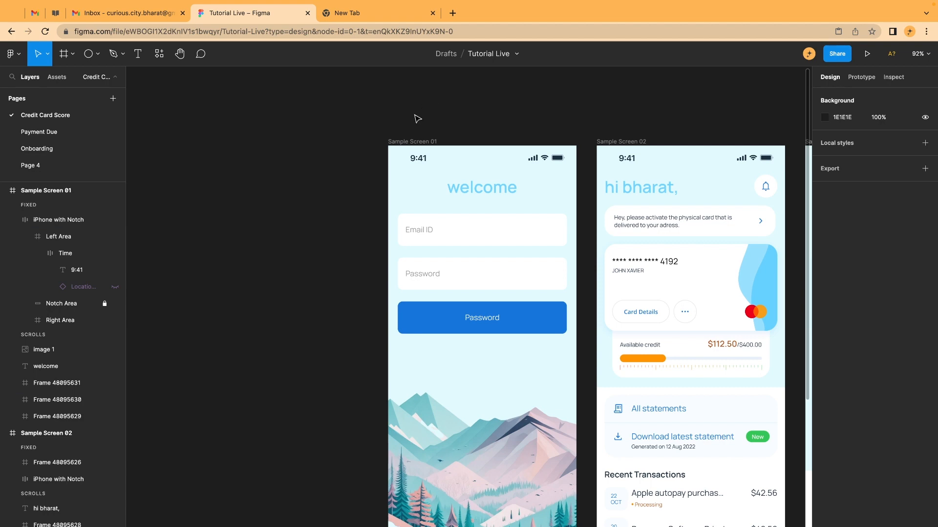
{"action": "key", "text": "f"}
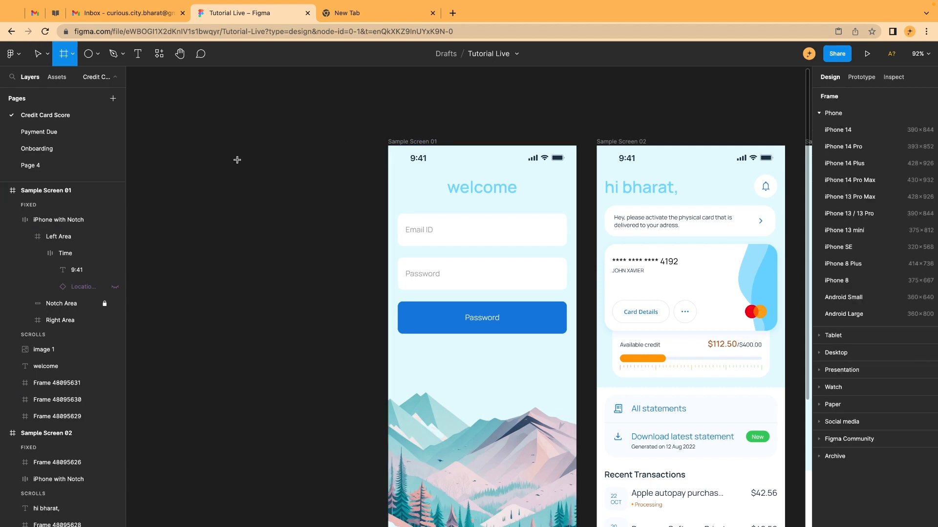
{"action": "left_click", "coordinate": [877, 215]}
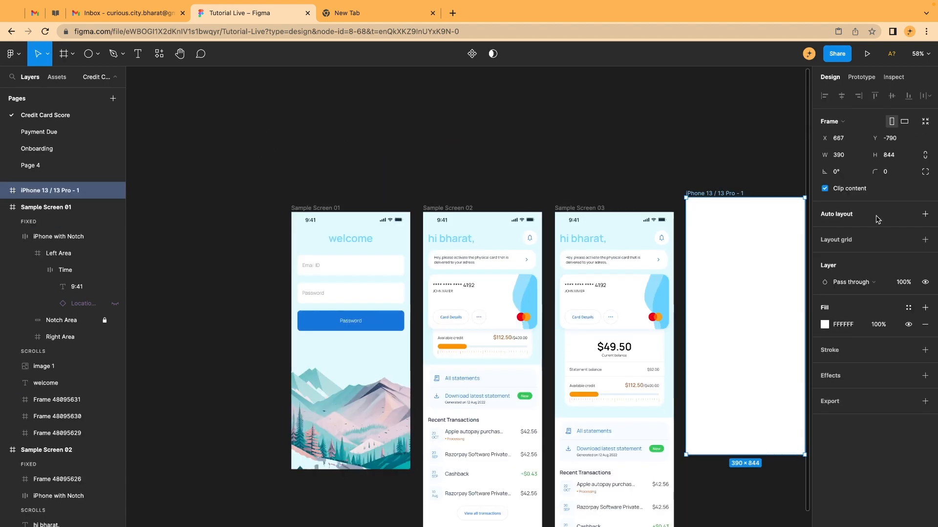
{"action": "scroll", "coordinate": [472, 159], "scroll_direction": "down", "scroll_amount": 5}
{"action": "left_click", "coordinate": [653, 136]}
{"action": "left_click_drag", "start_coordinate": [615, 194], "coordinate": [351, 189]}
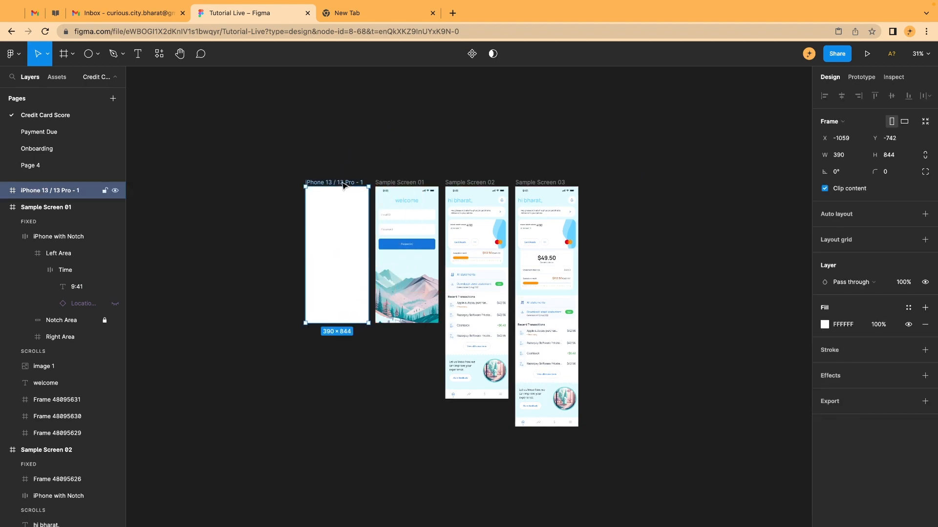
{"action": "left_click", "coordinate": [336, 175]}
Try to carry Sample Screen 01's fill hex code over to the new iPhone 13 / 13 Pro frame
{"action": "scroll", "coordinate": [336, 176], "scroll_direction": "up", "scroll_amount": 5}
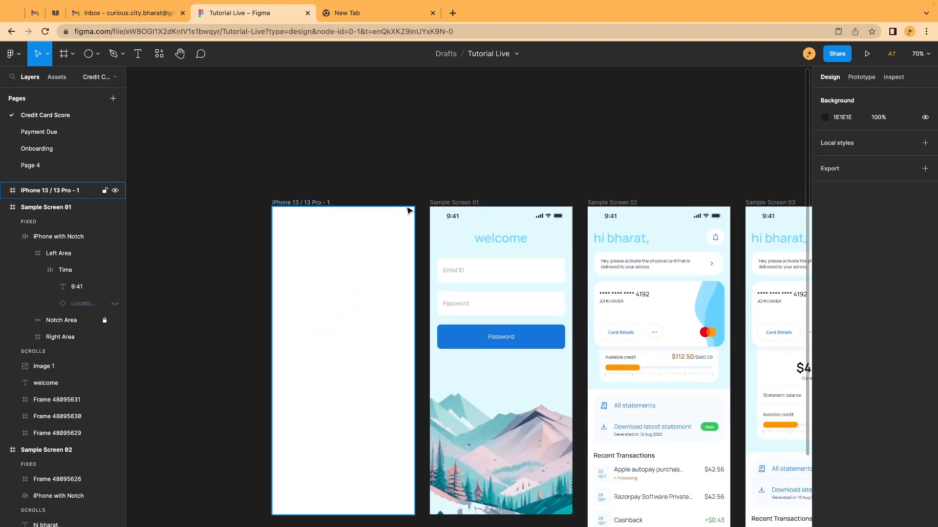
{"action": "scroll", "coordinate": [409, 208], "scroll_direction": "up", "scroll_amount": 2}
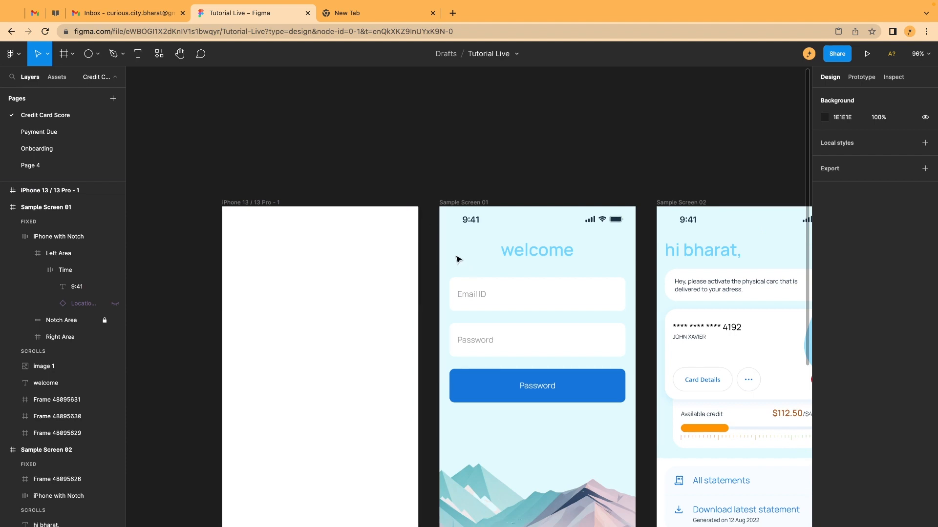
{"action": "scroll", "coordinate": [459, 261], "scroll_direction": "down", "scroll_amount": 1}
{"action": "left_click", "coordinate": [243, 184]}
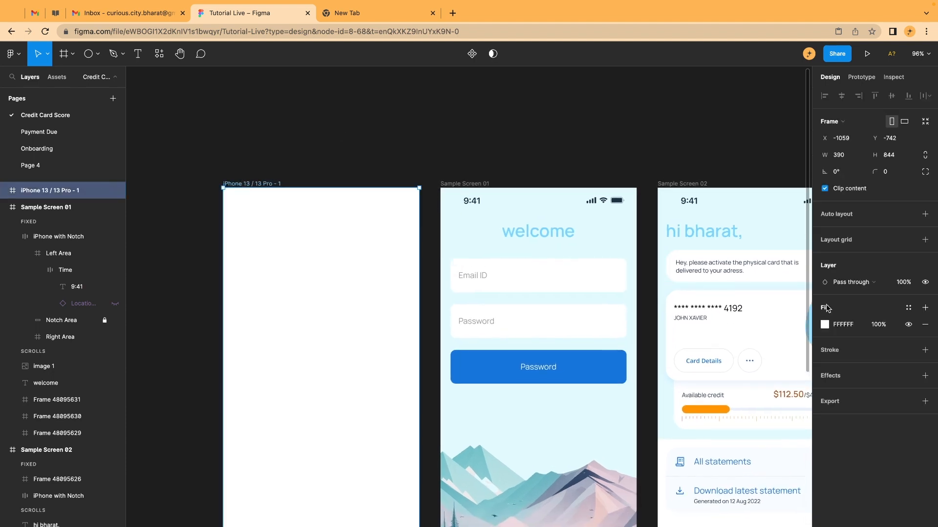
{"action": "left_click", "coordinate": [824, 325]}
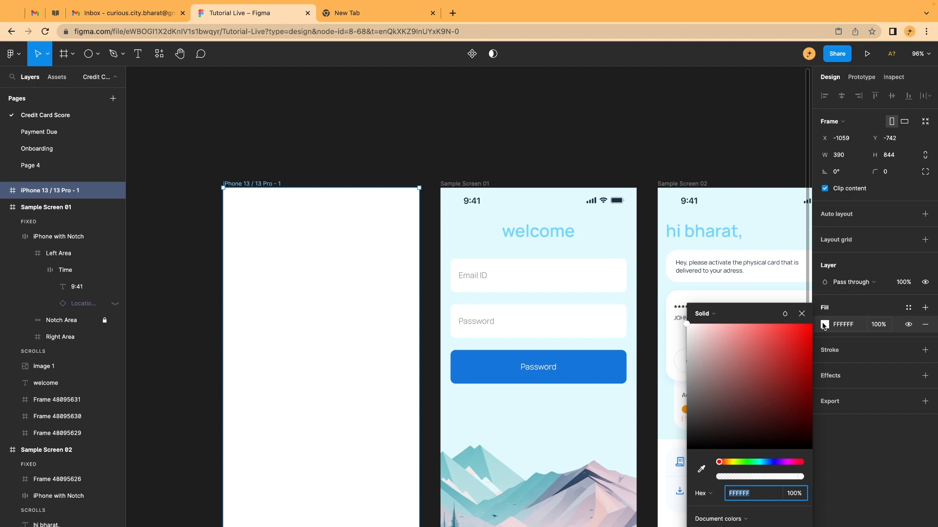
{"action": "left_click", "coordinate": [469, 185]}
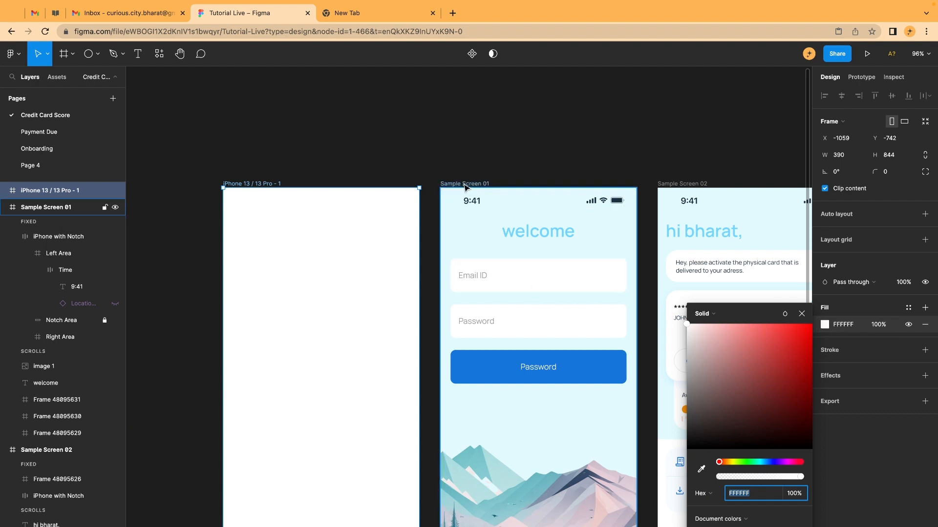
{"action": "left_click", "coordinate": [839, 328]}
{"action": "left_click", "coordinate": [369, 157]}
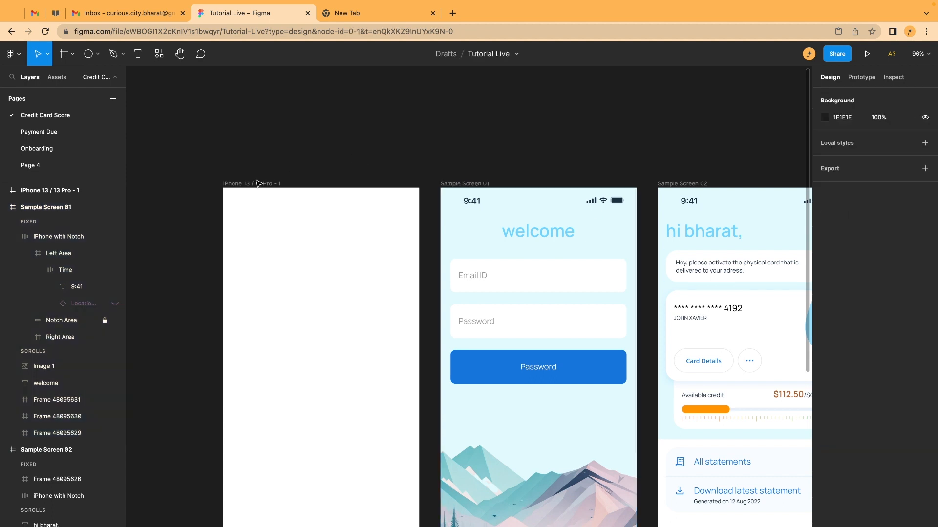
{"action": "left_click", "coordinate": [254, 184]}
{"action": "left_click", "coordinate": [851, 326]}
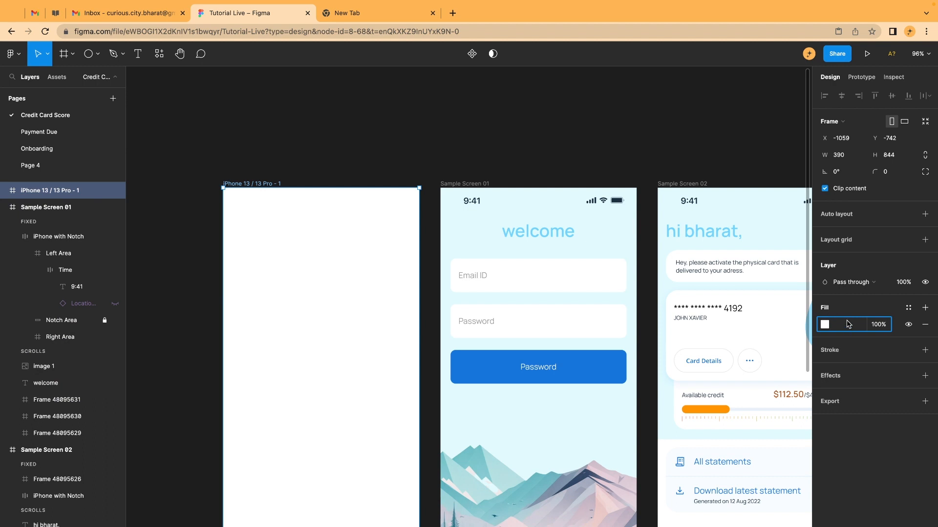
{"action": "left_click", "coordinate": [474, 123]}
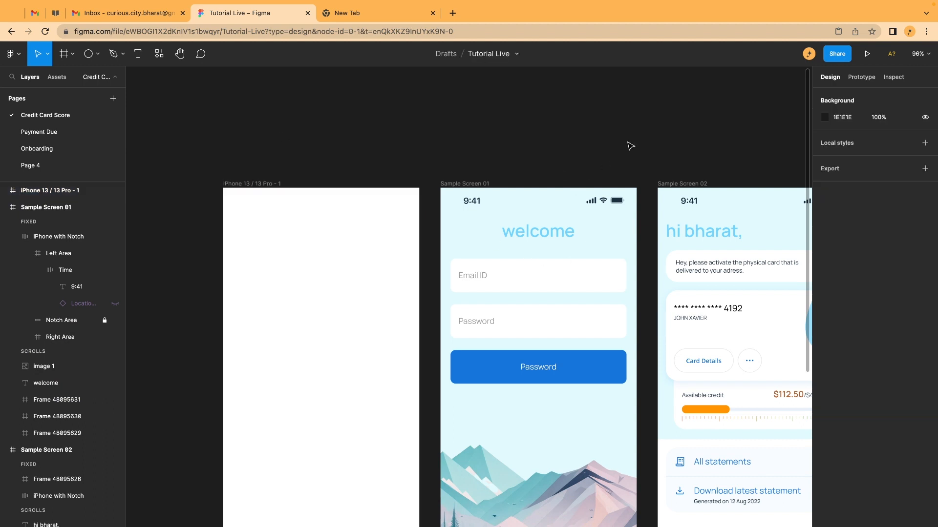
Set the new frame's fill to E1FBFF by sampling Sample Screen 01's background with the eyedropper
{"action": "left_click", "coordinate": [263, 183]}
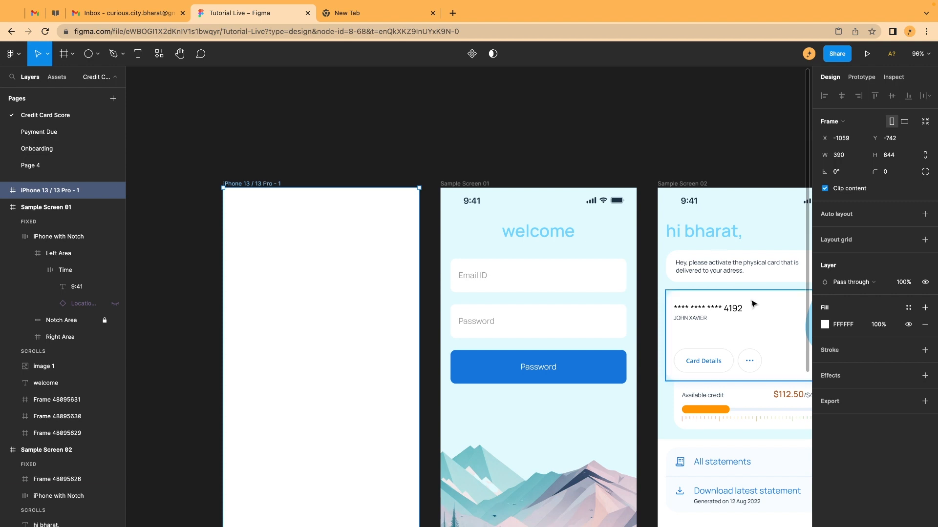
{"action": "scroll", "coordinate": [335, 314], "scroll_direction": "down", "scroll_amount": 3}
{"action": "scroll", "coordinate": [335, 314], "scroll_direction": "right", "scroll_amount": 1}
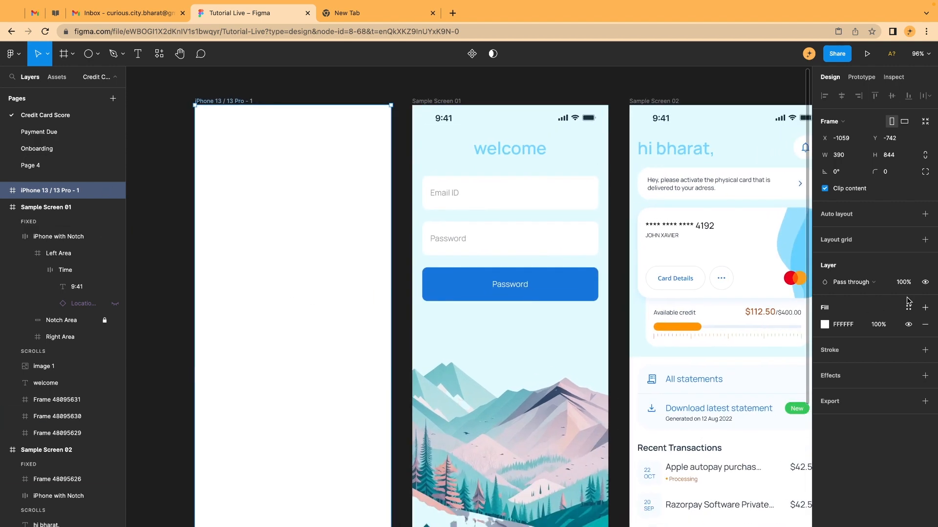
{"action": "left_click", "coordinate": [825, 326]}
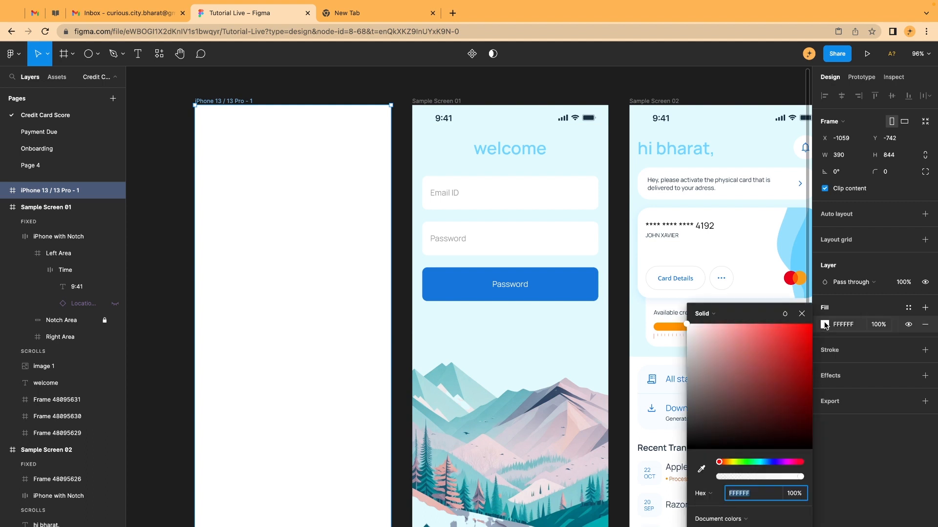
{"action": "left_click", "coordinate": [700, 468]}
{"action": "left_click", "coordinate": [457, 150]}
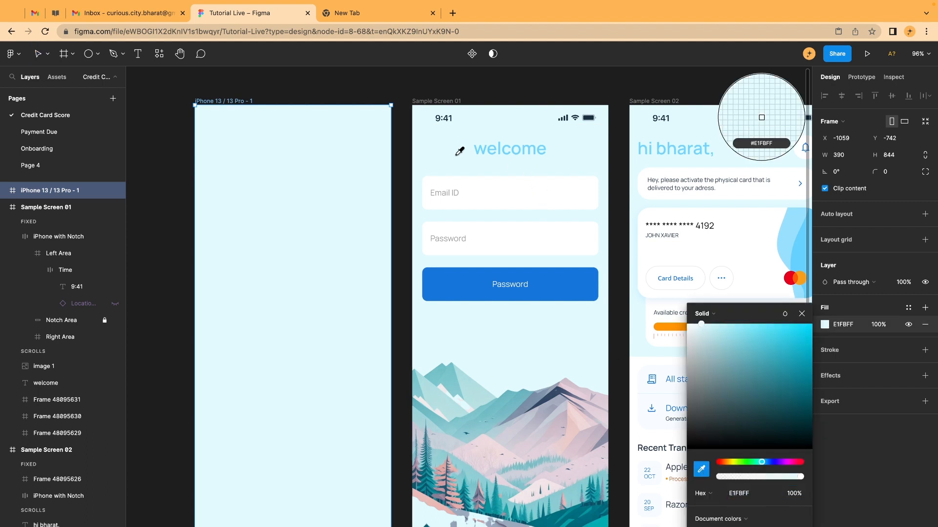
Add the placeholder text "adasdasda" to the new iPhone frame in the Manrope SemiBold 34 style of Sample Screen 01's welcome heading
{"action": "left_click", "coordinate": [347, 86]}
{"action": "scroll", "coordinate": [347, 87], "scroll_direction": "up", "scroll_amount": 2}
{"action": "scroll", "coordinate": [347, 86], "scroll_direction": "left", "scroll_amount": 2}
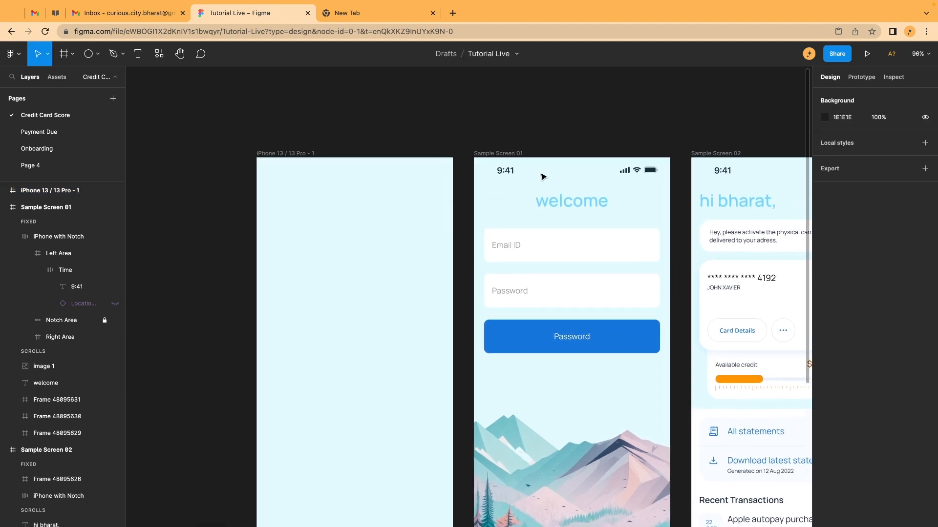
{"action": "left_click", "coordinate": [574, 207]}
{"action": "scroll", "coordinate": [574, 207], "scroll_direction": "up", "scroll_amount": 3}
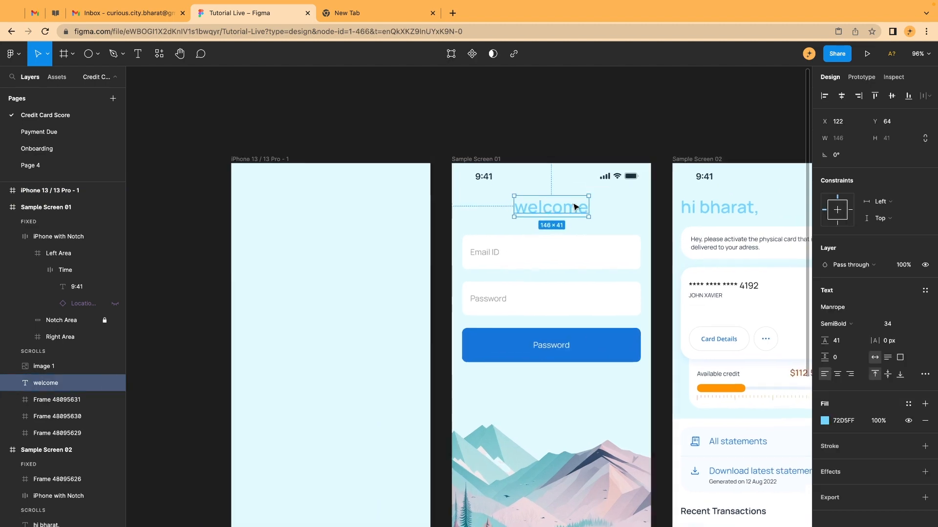
{"action": "key", "text": "Escape"}
{"action": "key", "text": "t"}
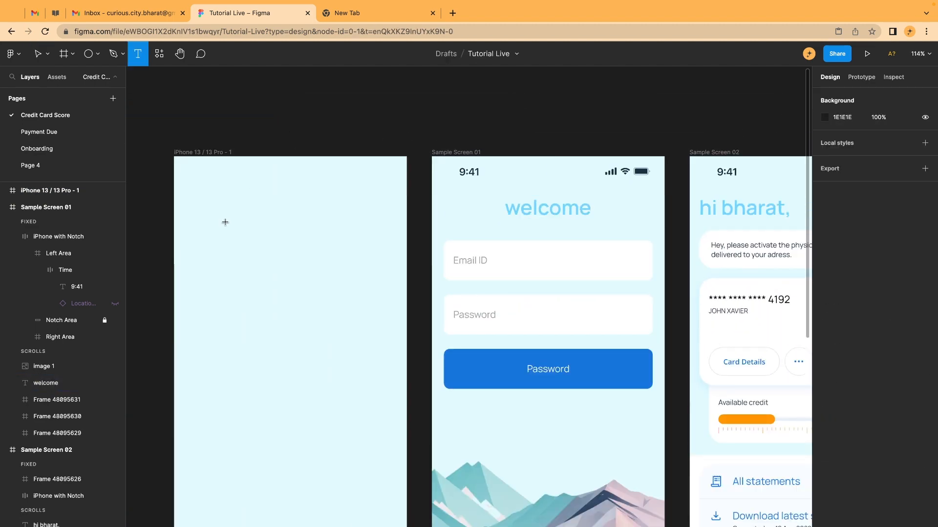
{"action": "left_click", "coordinate": [272, 239]}
{"action": "type", "text": "adasdasda"}
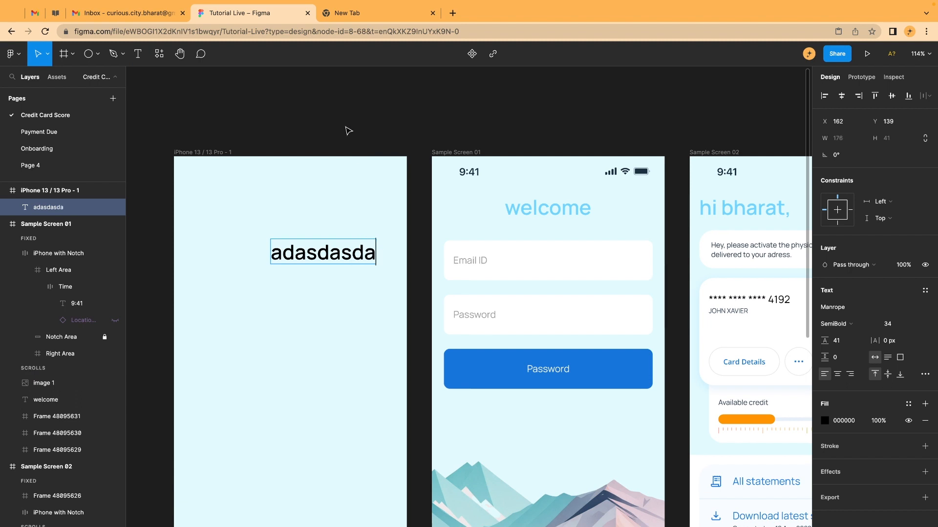
{"action": "left_click", "coordinate": [347, 130]}
Check the edge distances of Sample Screen 01's welcome heading and center the placeholder text horizontally in the new frame
{"action": "left_click", "coordinate": [331, 256]}
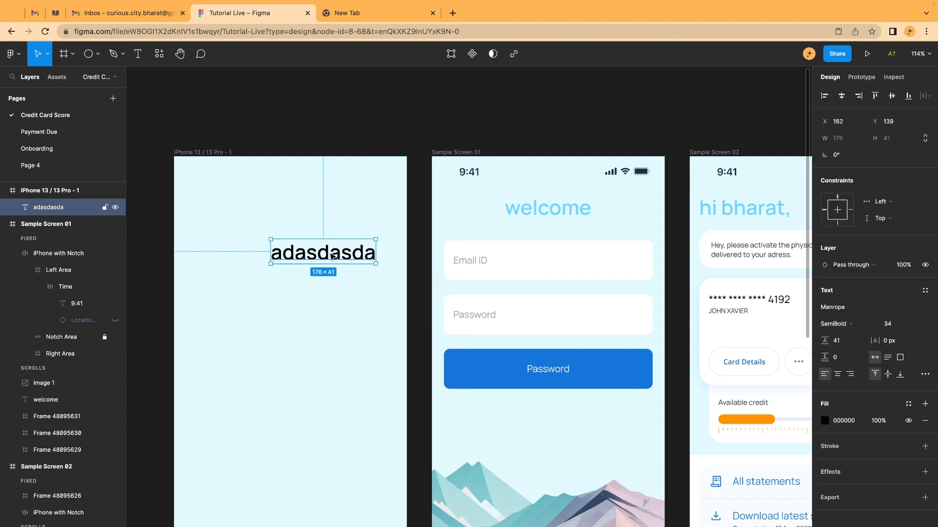
{"action": "left_click", "coordinate": [541, 209]}
{"action": "key", "text": "alt"}
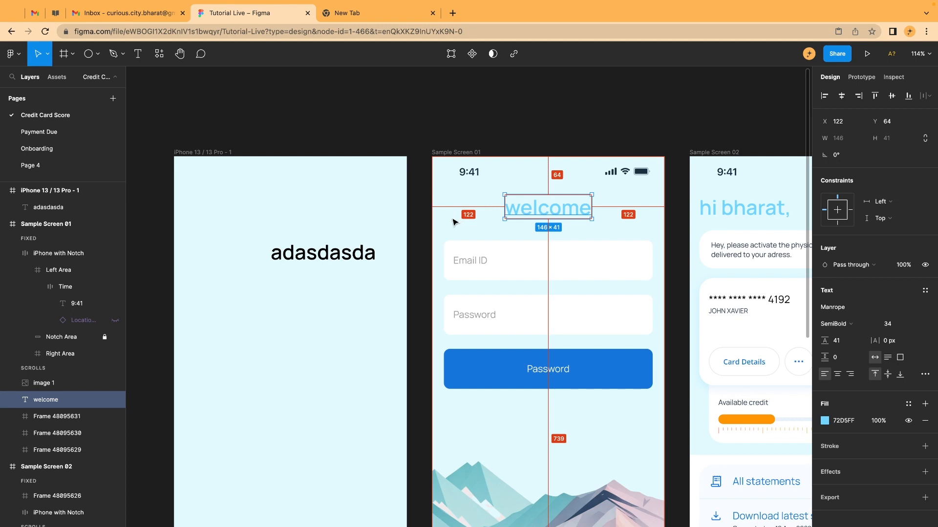
{"action": "left_click", "coordinate": [346, 259]}
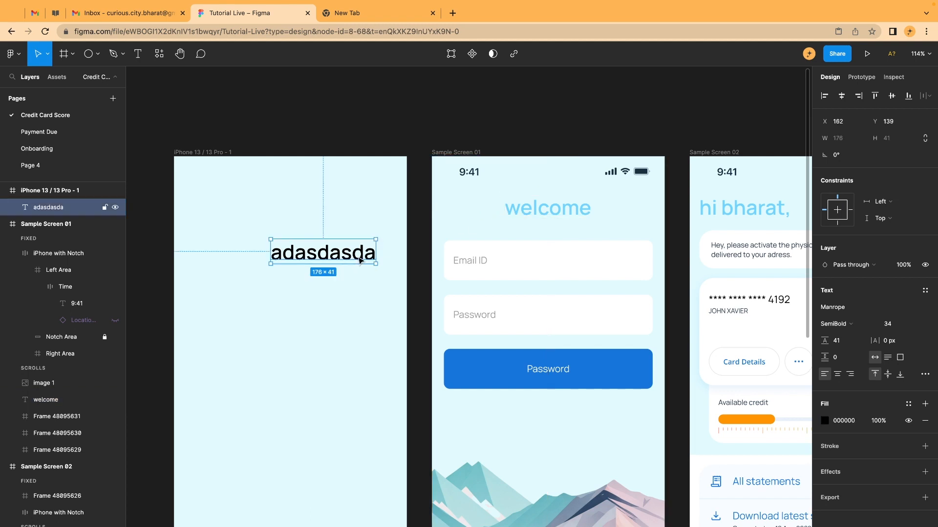
{"action": "left_click", "coordinate": [841, 96]}
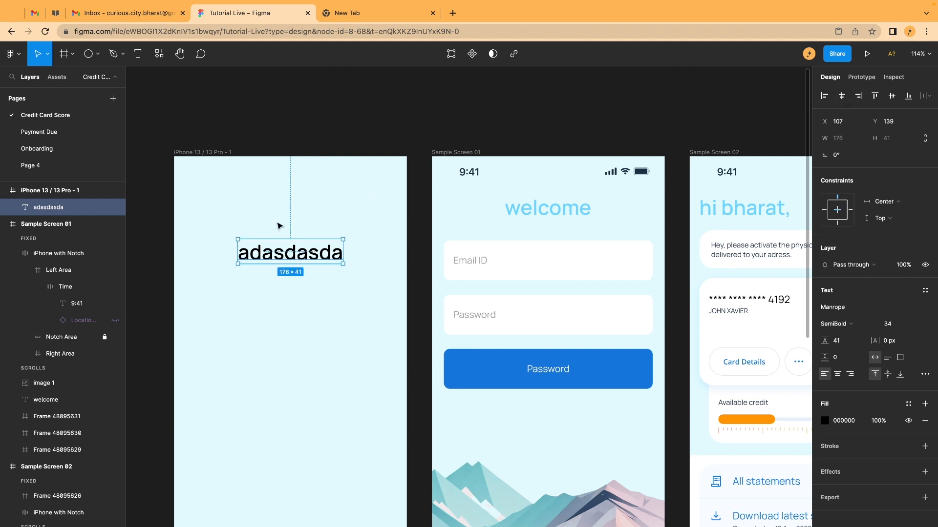
{"action": "key", "text": "alt"}
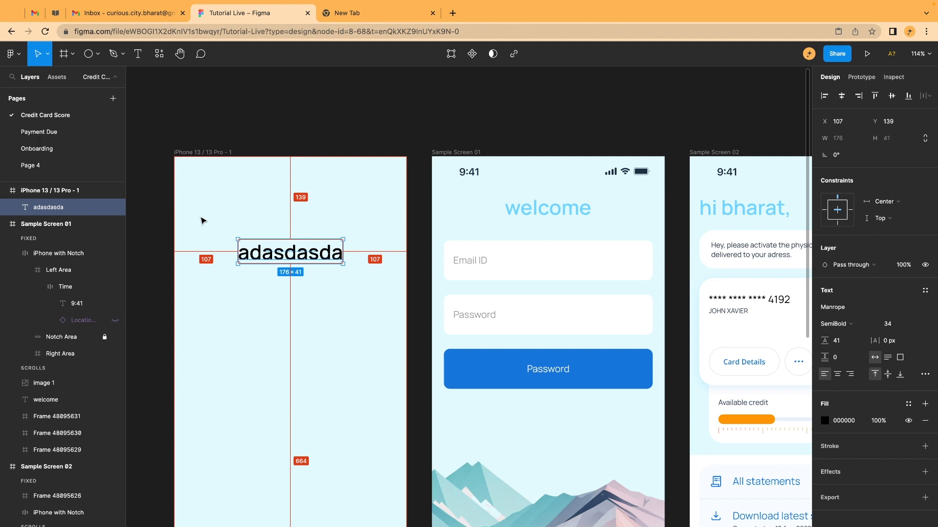
Replace the placeholder text in the new frame with "Welcome" and center it horizontally
{"action": "double_click", "coordinate": [262, 259]}
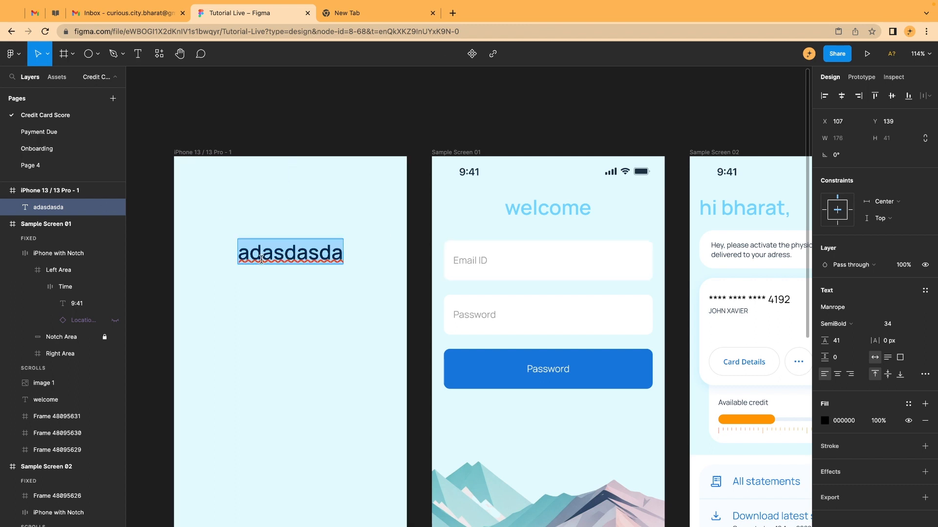
{"action": "type", "text": "Welcome"}
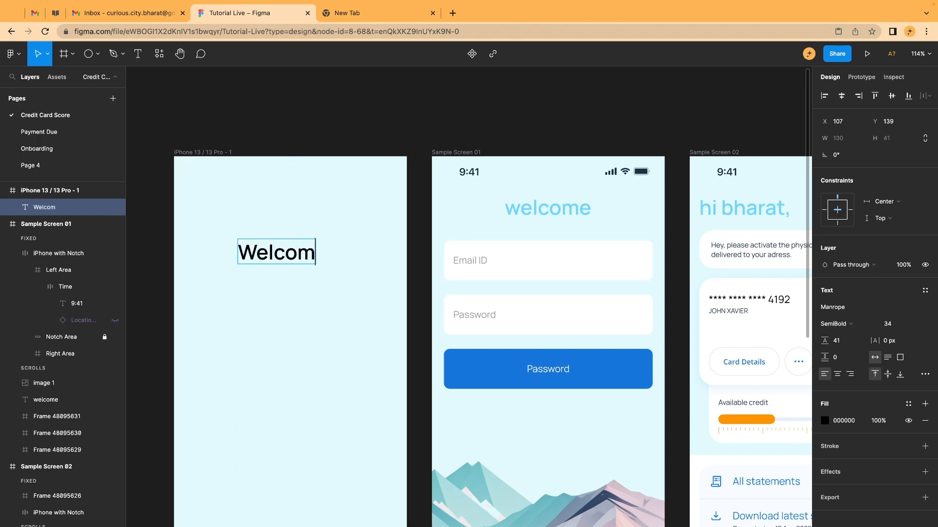
{"action": "key", "text": "Escape"}
{"action": "left_click", "coordinate": [290, 238]}
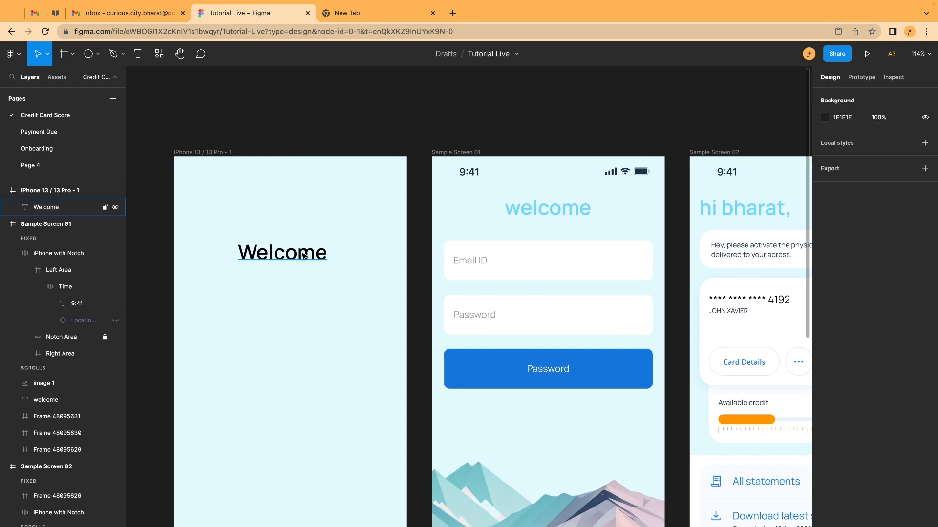
{"action": "left_click", "coordinate": [303, 255]}
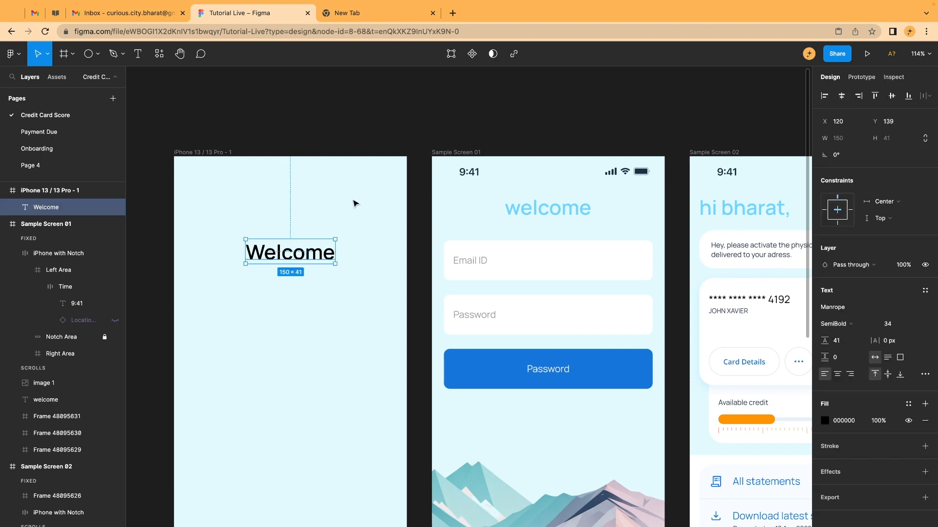
Retype the new frame's heading in lowercase as "welcome" and keep it horizontally centered
{"action": "double_click", "coordinate": [259, 258]}
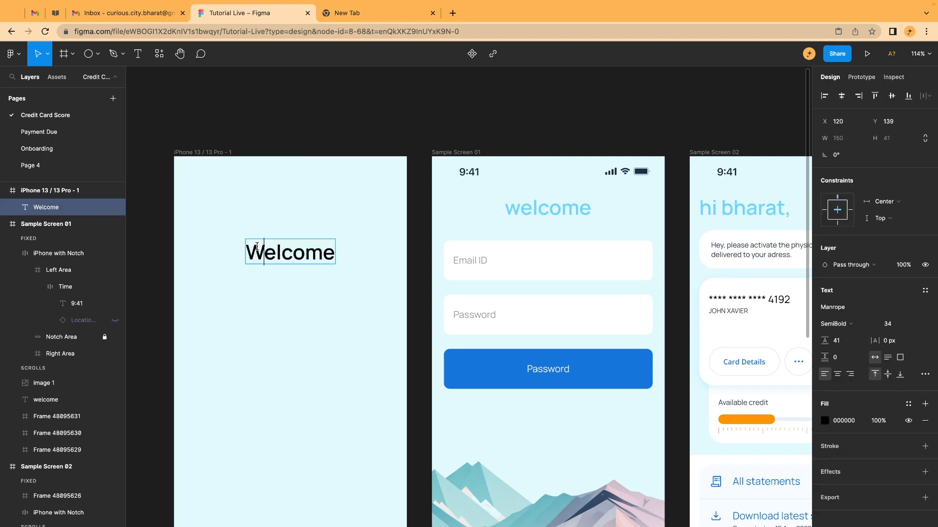
{"action": "key", "text": "ctrl+a"}
{"action": "type", "text": "welcome"}
{"action": "left_click", "coordinate": [321, 269]}
{"action": "left_click", "coordinate": [313, 257]}
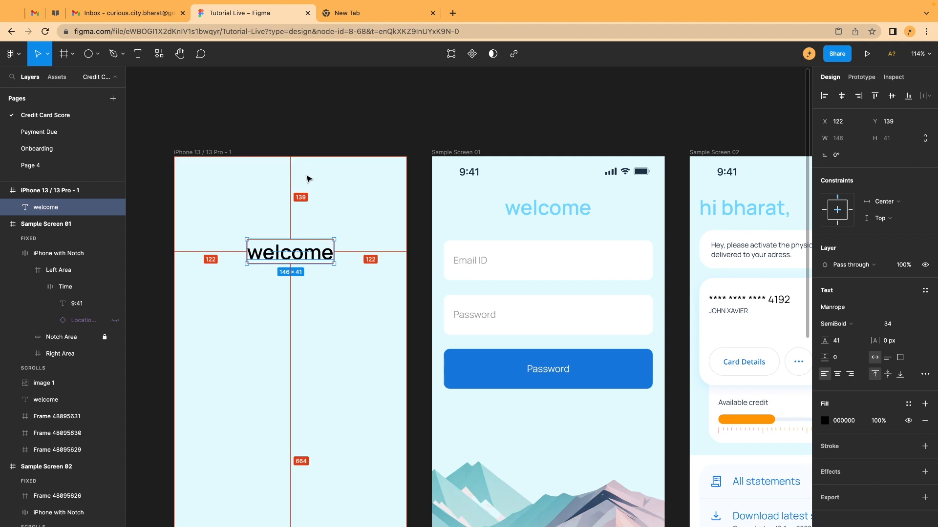
Nudge the new frame's welcome heading up until it sits 64 px below the frame's top edge
{"action": "key", "text": "shift+Up"}
{"action": "key", "text": "shift+Up"}
{"action": "key", "text": "shift+Up"}
{"action": "key", "text": "shift+Up"}
{"action": "key", "text": "shift+Up"}
{"action": "key", "text": "shift+Up"}
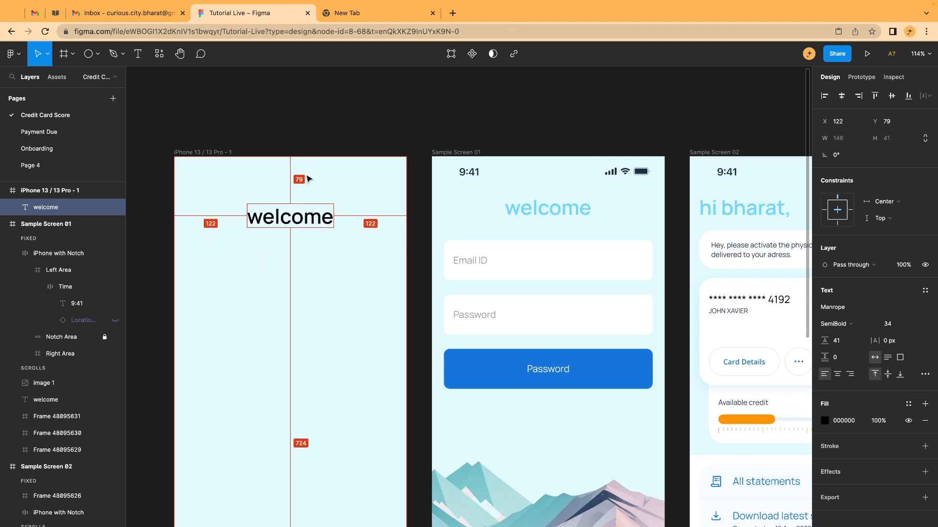
{"action": "key", "text": "shift+Up"}
{"action": "key", "text": "Up"}
{"action": "key", "text": "Up"}
{"action": "key", "text": "Up"}
{"action": "key", "text": "Up"}
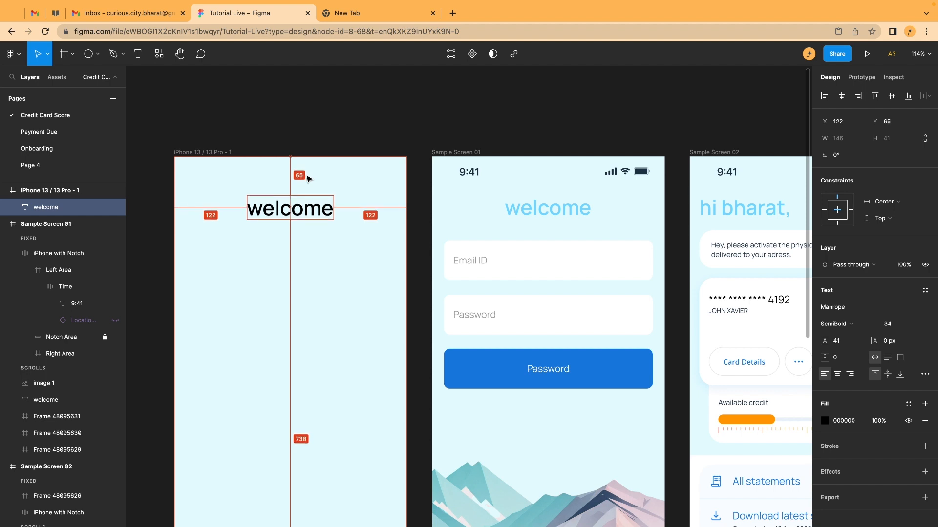
{"action": "key", "text": "Up"}
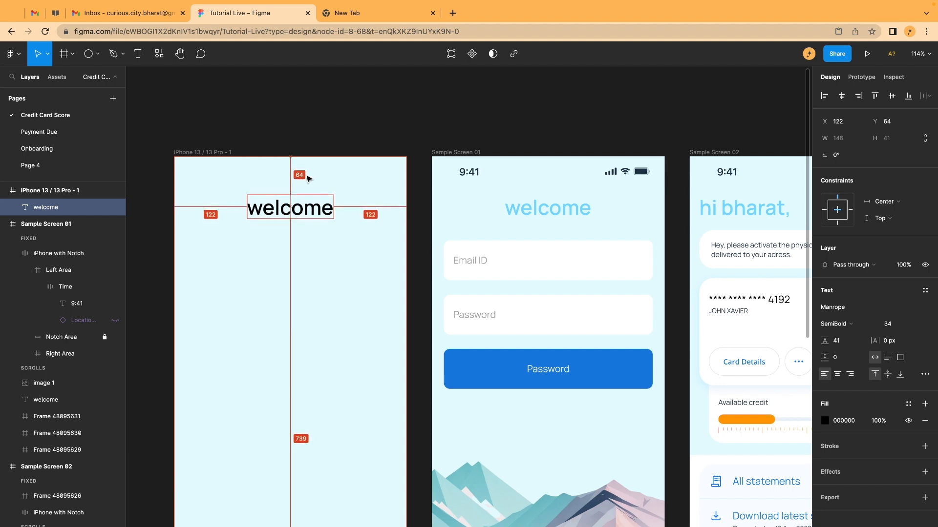
{"action": "left_click", "coordinate": [361, 286]}
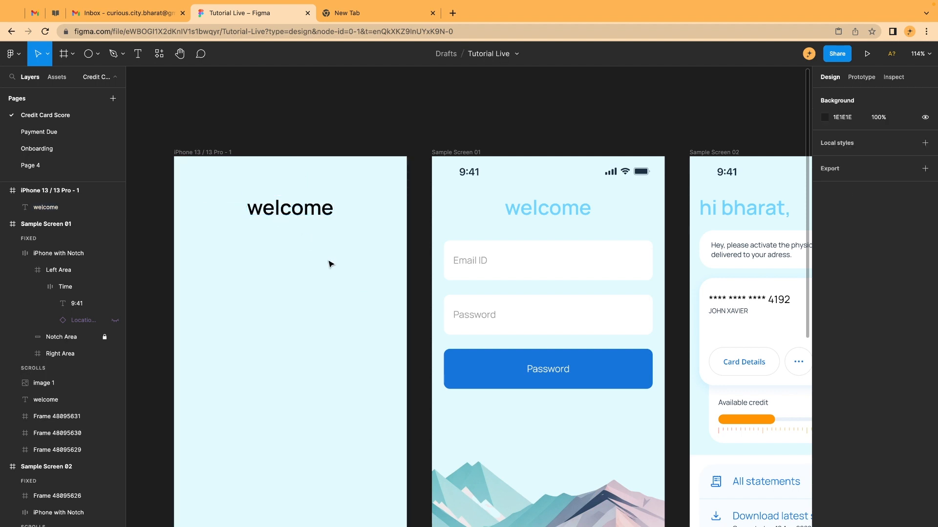
Examine the size, corner radius and text style of the Email ID field in Sample Screen 01
{"action": "scroll", "coordinate": [326, 265], "scroll_direction": "down", "scroll_amount": 5}
{"action": "scroll", "coordinate": [312, 240], "scroll_direction": "up", "scroll_amount": 5}
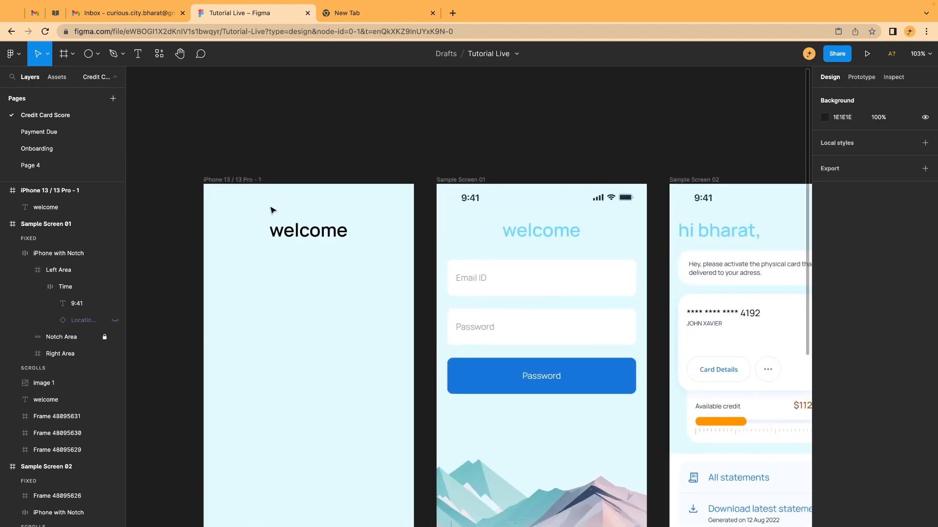
{"action": "left_click", "coordinate": [494, 289]}
{"action": "scroll", "coordinate": [495, 287], "scroll_direction": "up", "scroll_amount": 5}
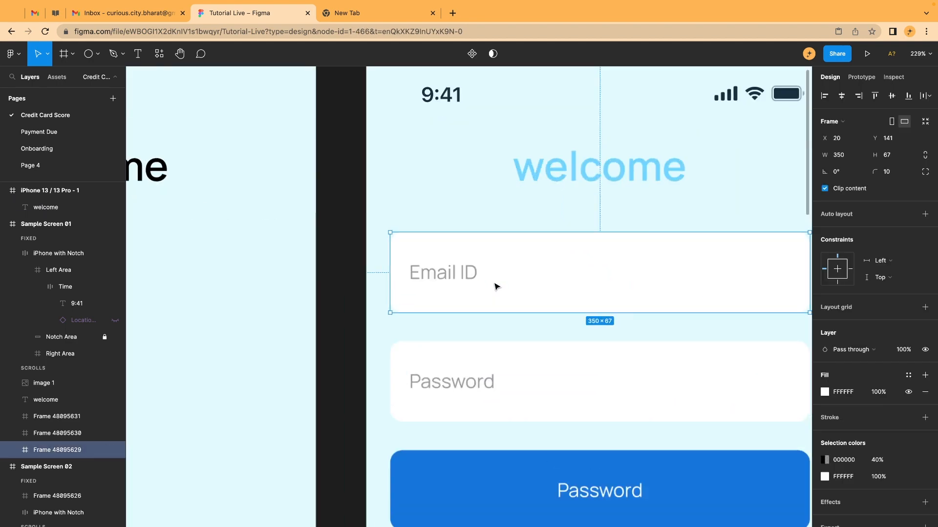
{"action": "scroll", "coordinate": [414, 258], "scroll_direction": "down", "scroll_amount": 3}
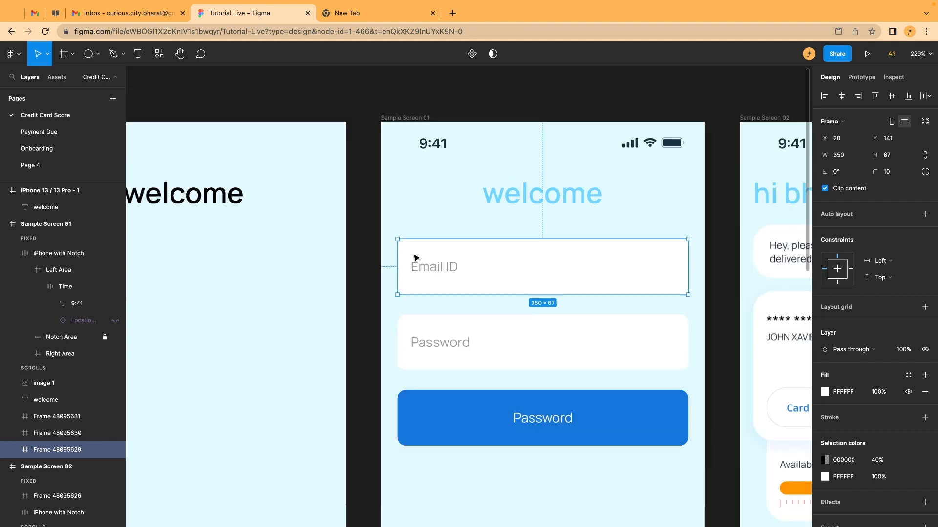
{"action": "double_click", "coordinate": [428, 273]}
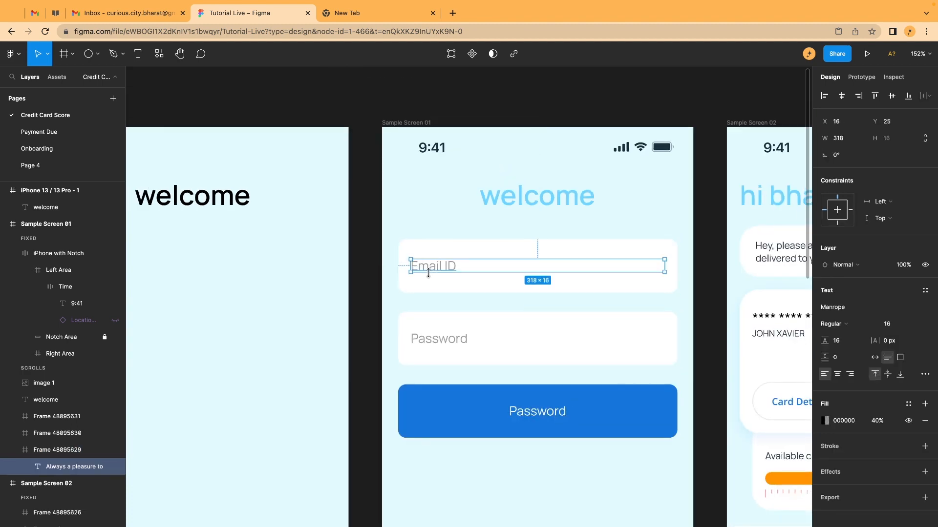
{"action": "left_click", "coordinate": [276, 253]}
Draw a frame of about 320 × 70 below the new screen's welcome heading and add a white FFFFFF fill
{"action": "scroll", "coordinate": [276, 253], "scroll_direction": "down", "scroll_amount": 3}
{"action": "scroll", "coordinate": [276, 253], "scroll_direction": "left", "scroll_amount": 3}
{"action": "key", "text": "f"}
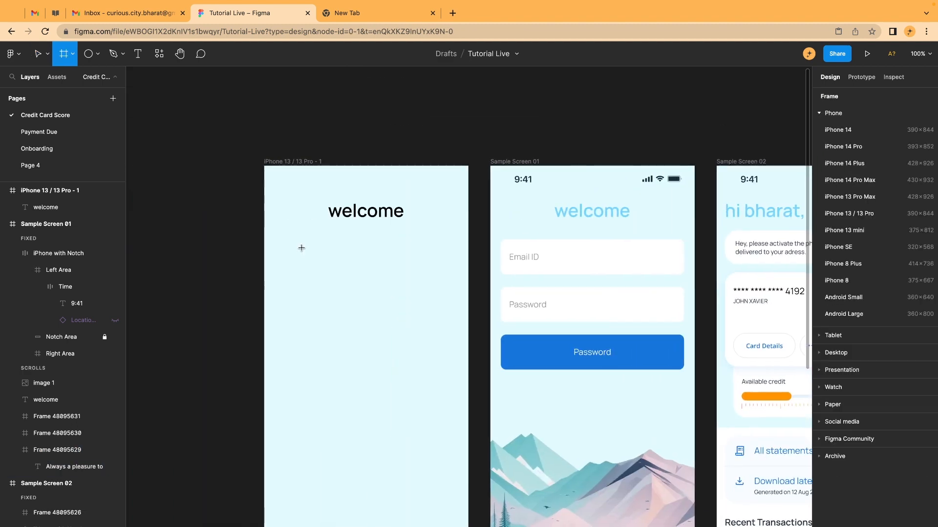
{"action": "left_click_drag", "start_coordinate": [281, 243], "coordinate": [449, 279]}
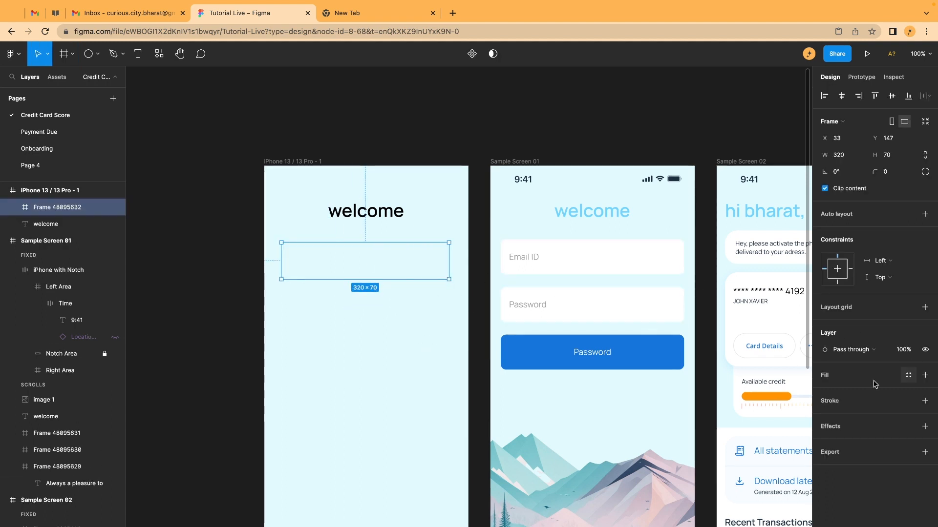
{"action": "left_click", "coordinate": [925, 375]}
{"action": "left_click", "coordinate": [404, 307]}
Add the placeholder text "asdasdasd" inside the new white input frame
{"action": "key", "text": "t"}
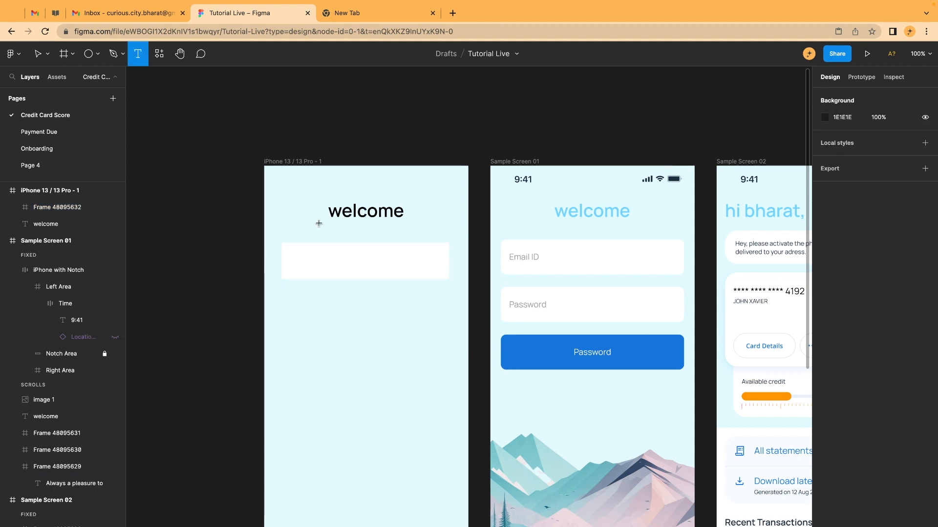
{"action": "left_click", "coordinate": [301, 261]}
{"action": "type", "text": "asdasdasd"}
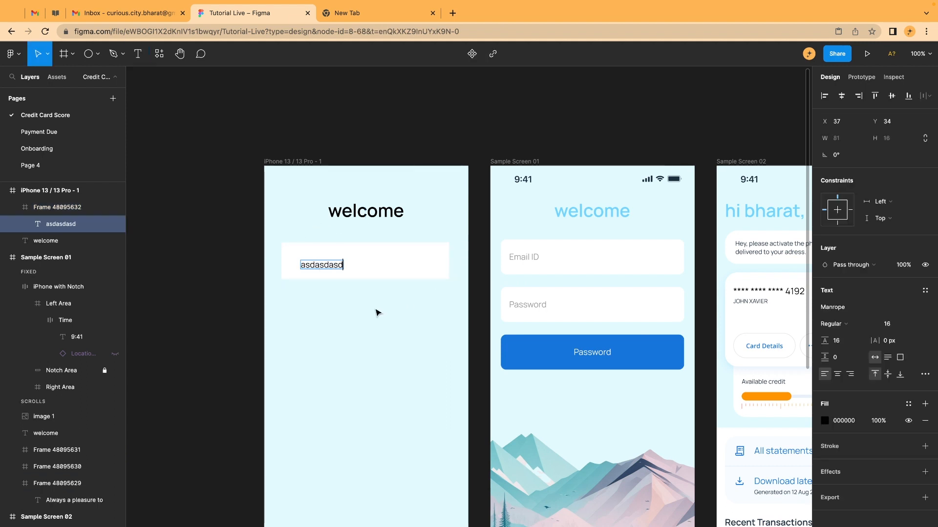
{"action": "key", "text": "Escape"}
{"action": "left_click", "coordinate": [376, 310]}
Compare with Sample Screen 01's Email ID field and set the white input frame's corner radius to 8
{"action": "left_click", "coordinate": [620, 262]}
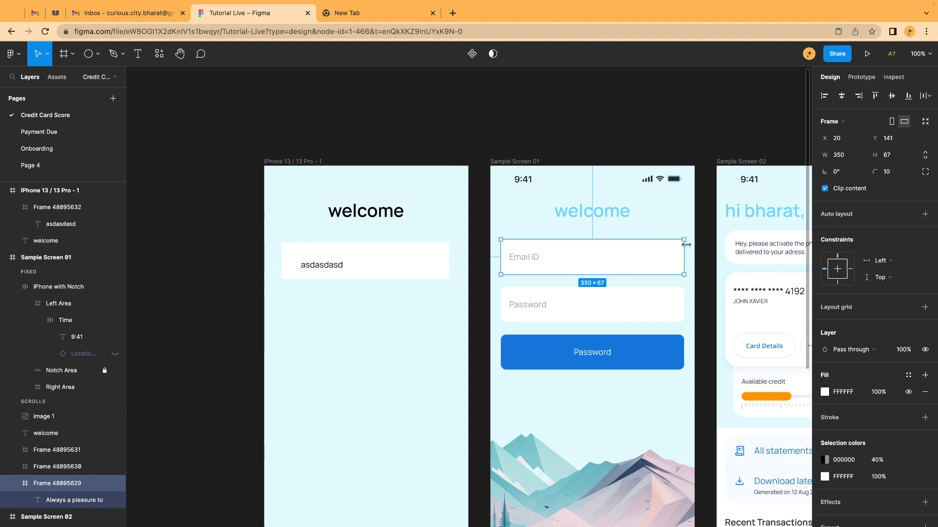
{"action": "left_click", "coordinate": [299, 275]}
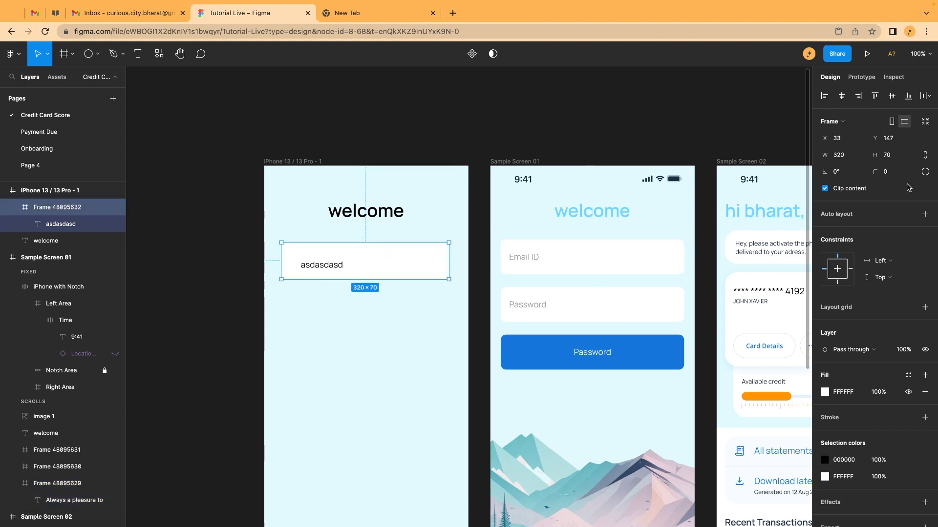
{"action": "left_click", "coordinate": [896, 171]}
{"action": "type", "text": "3"}
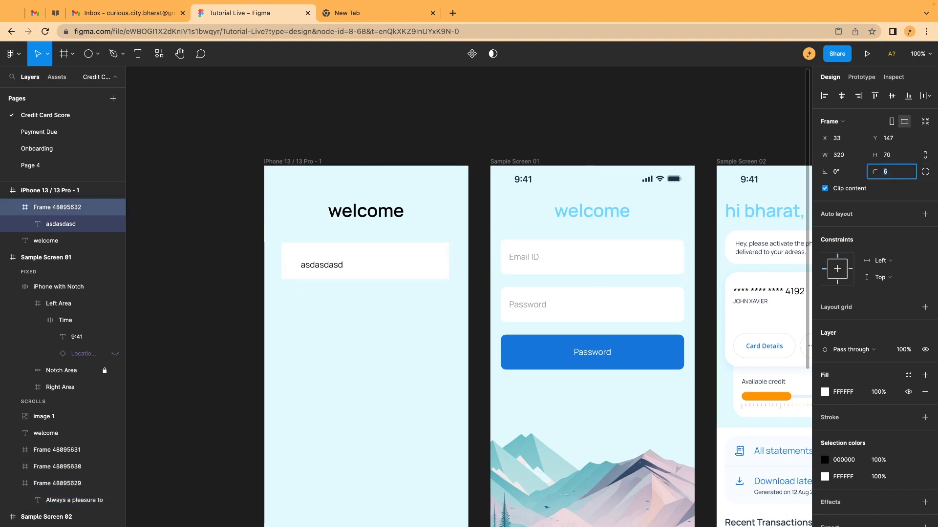
{"action": "scroll", "coordinate": [433, 212], "scroll_direction": "up", "scroll_amount": 5}
{"action": "left_click", "coordinate": [507, 314]}
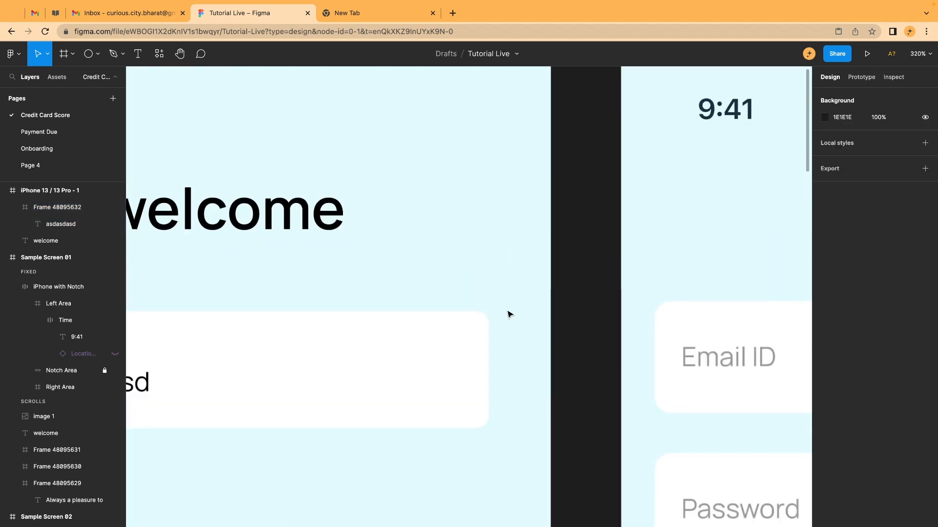
{"action": "scroll", "coordinate": [483, 289], "scroll_direction": "down", "scroll_amount": 5}
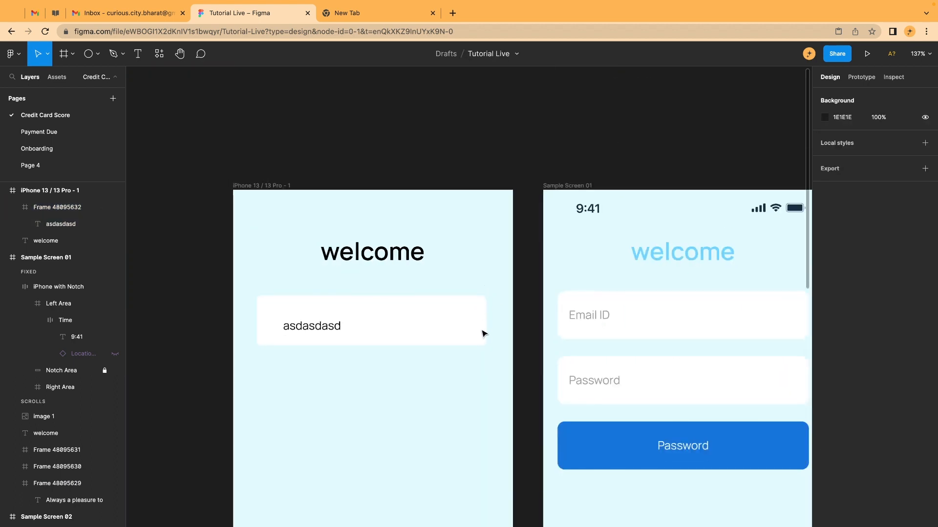
{"action": "left_click", "coordinate": [442, 314]}
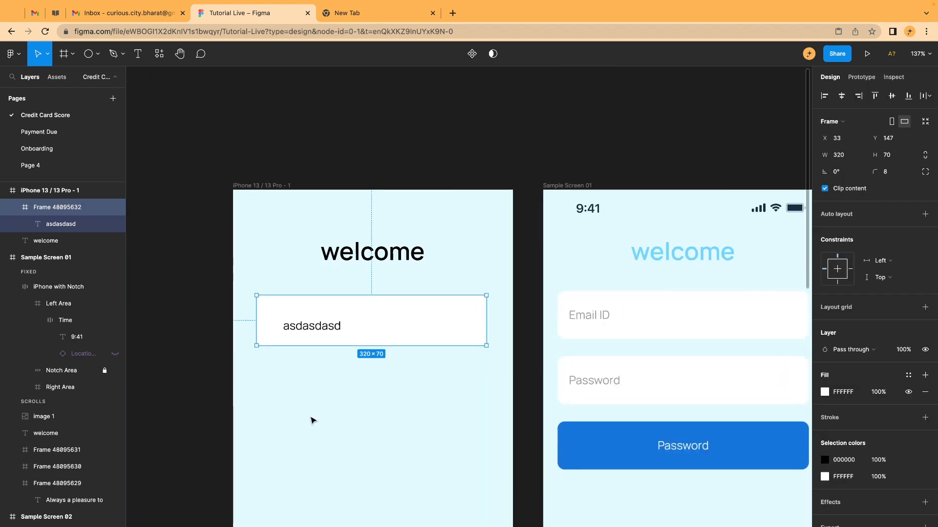
Move the "asdasdasd" text slightly up and left so it is vertically centered in the white input frame
{"action": "left_click", "coordinate": [312, 421]}
{"action": "left_click", "coordinate": [293, 331]}
{"action": "left_click", "coordinate": [302, 326]}
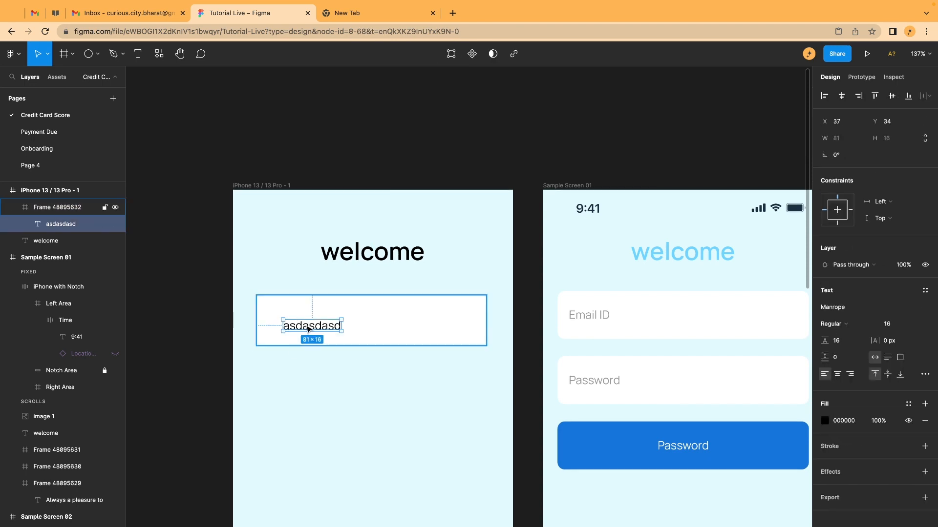
{"action": "left_click_drag", "start_coordinate": [301, 327], "coordinate": [293, 322]}
{"action": "scroll", "coordinate": [278, 275], "scroll_direction": "down", "scroll_amount": 5}
{"action": "left_click", "coordinate": [336, 363]}
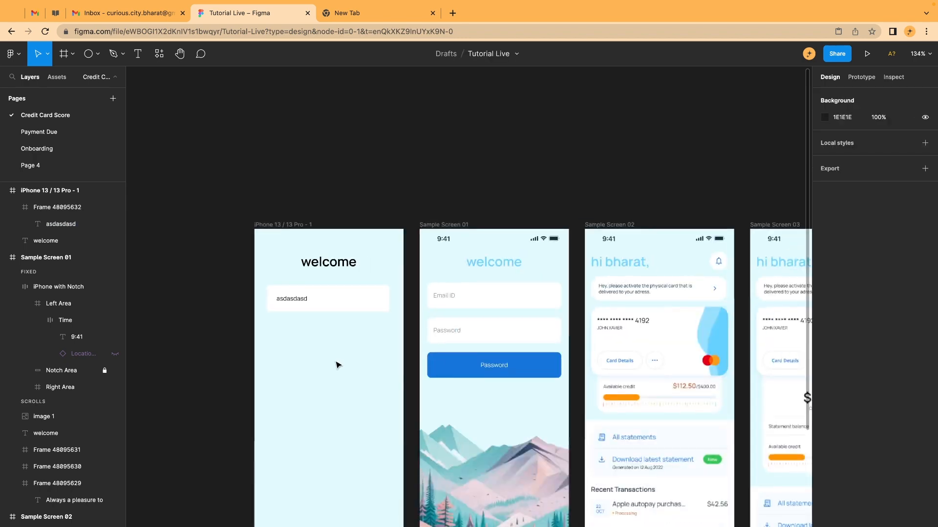
Examine the Password field and the blue button beneath it in Sample Screen 01
{"action": "scroll", "coordinate": [337, 364], "scroll_direction": "down", "scroll_amount": 4}
{"action": "scroll", "coordinate": [337, 364], "scroll_direction": "right", "scroll_amount": 2}
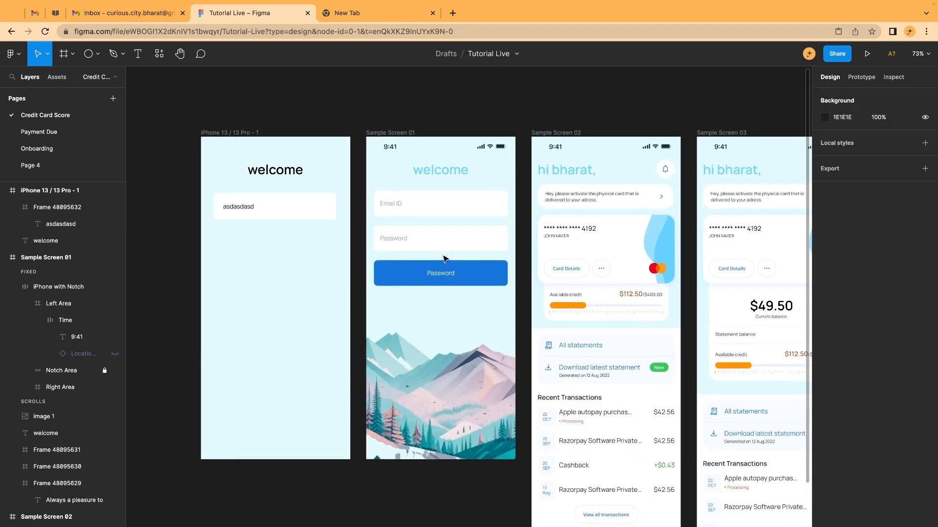
{"action": "scroll", "coordinate": [444, 259], "scroll_direction": "down", "scroll_amount": 1}
{"action": "scroll", "coordinate": [444, 259], "scroll_direction": "right", "scroll_amount": 1}
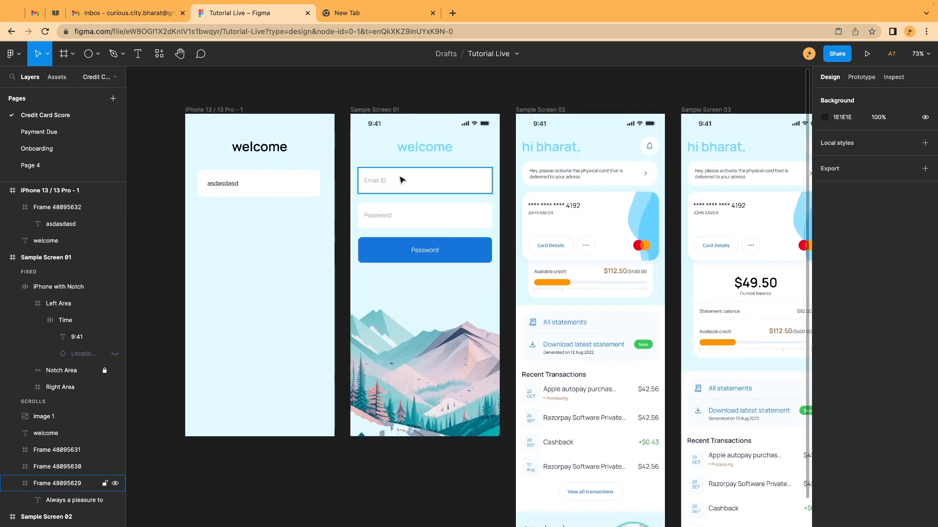
{"action": "scroll", "coordinate": [404, 222], "scroll_direction": "up", "scroll_amount": 5}
{"action": "left_click", "coordinate": [391, 238]}
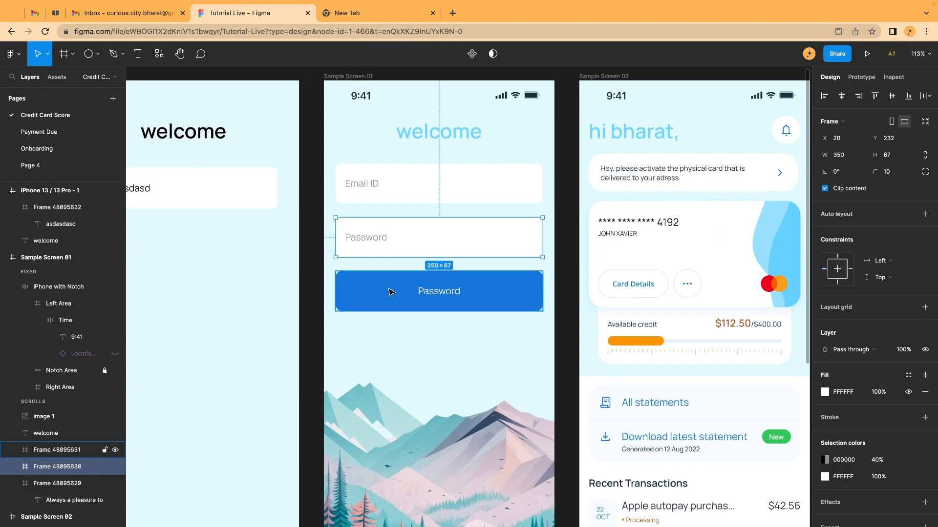
{"action": "left_click", "coordinate": [390, 292]}
{"action": "scroll", "coordinate": [384, 292], "scroll_direction": "left", "scroll_amount": 5}
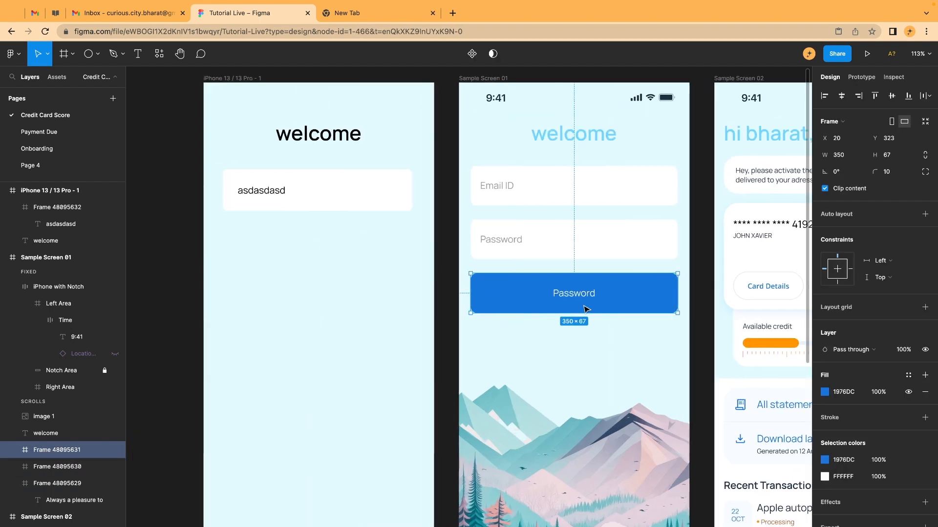
Center the "asdasdasd" text horizontally in the white input frame of the iPhone 13 / 13 Pro screen
{"action": "left_click", "coordinate": [278, 191]}
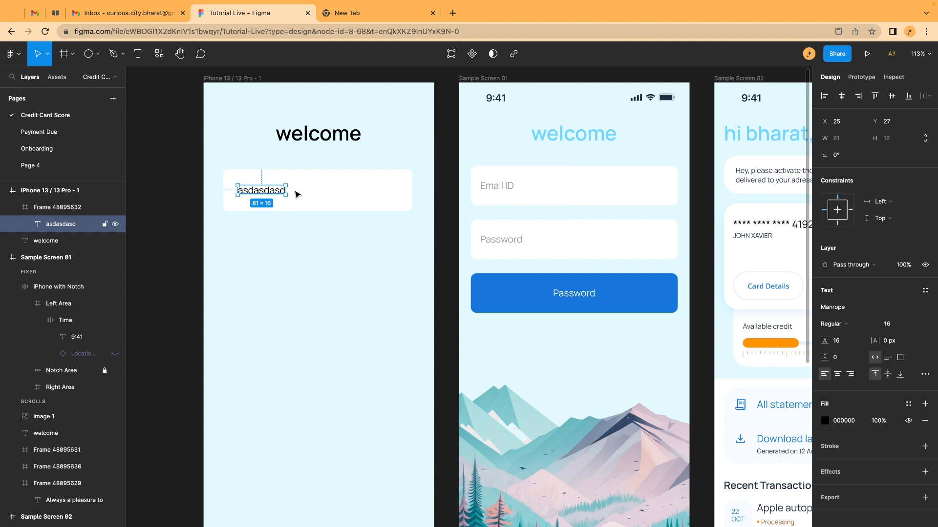
{"action": "left_click", "coordinate": [841, 95]}
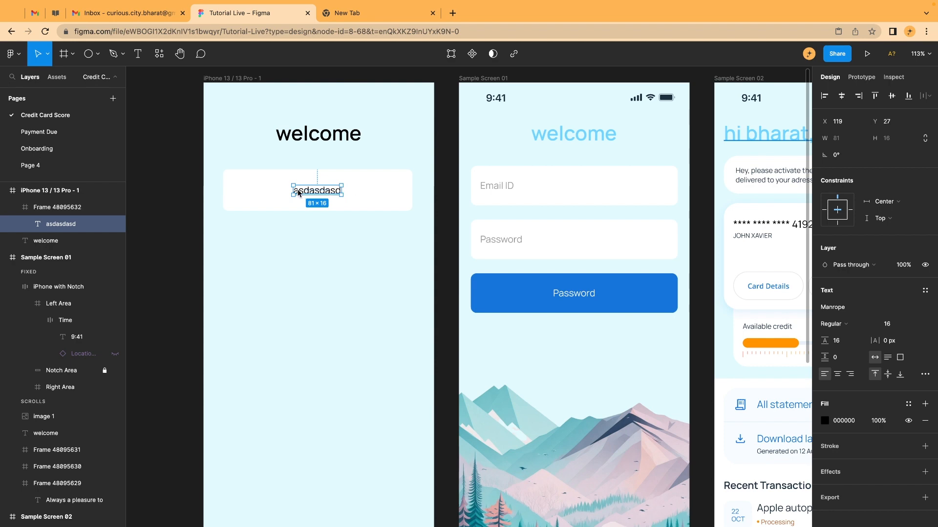
{"action": "left_click", "coordinate": [316, 252]}
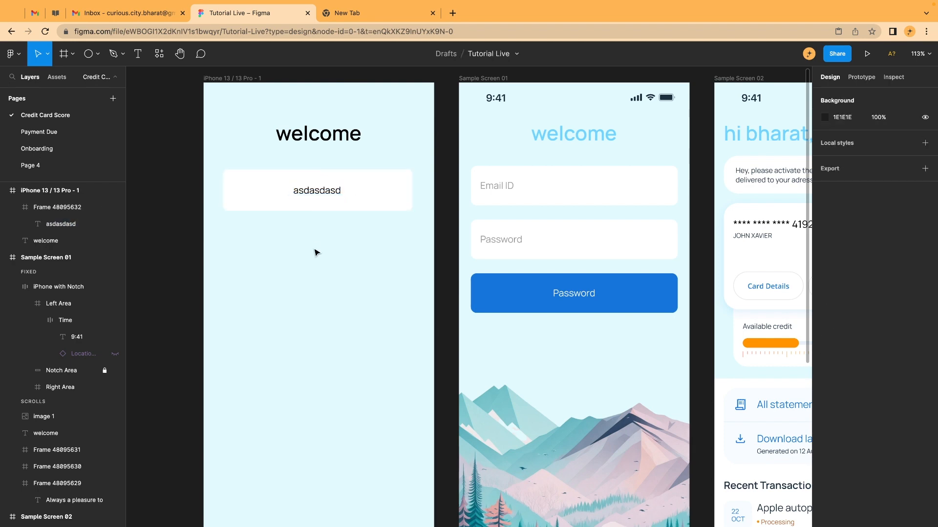
Examine the mountain image in the lower part of Sample Screen 01
{"action": "scroll", "coordinate": [424, 438], "scroll_direction": "down", "scroll_amount": 5}
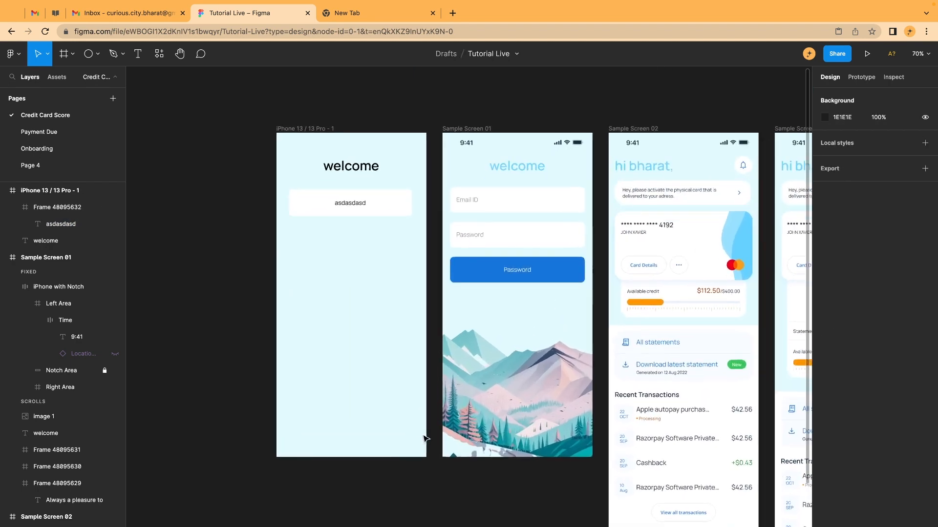
{"action": "scroll", "coordinate": [424, 438], "scroll_direction": "up", "scroll_amount": 2}
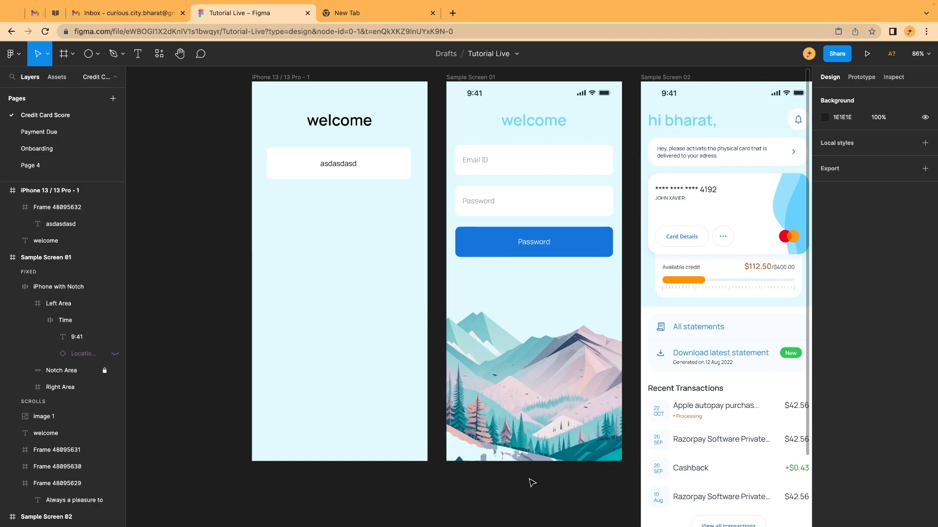
{"action": "left_click", "coordinate": [547, 368]}
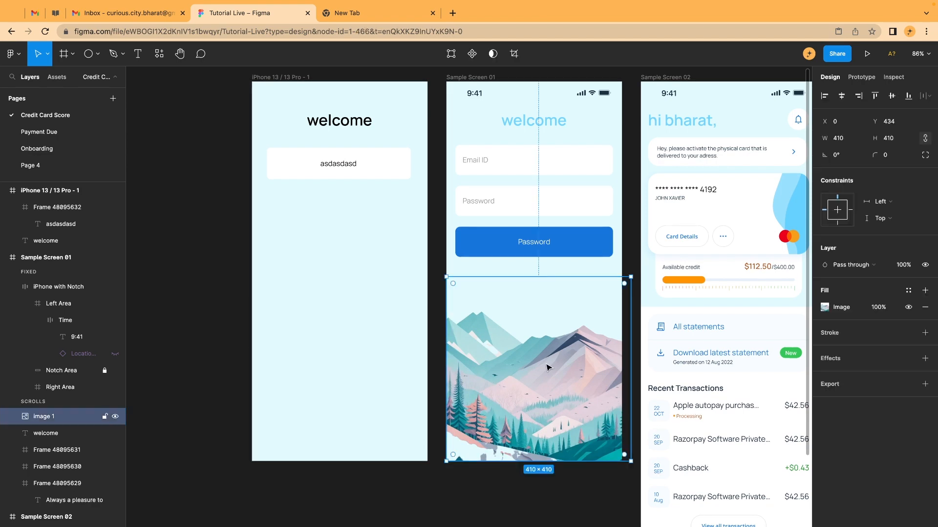
{"action": "scroll", "coordinate": [541, 366], "scroll_direction": "down", "scroll_amount": 3}
{"action": "scroll", "coordinate": [356, 322], "scroll_direction": "right", "scroll_amount": 2}
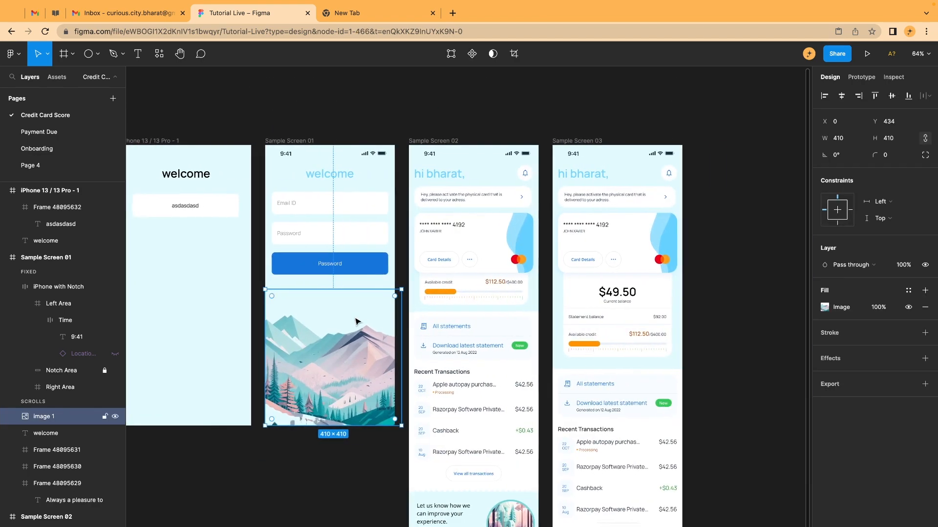
{"action": "scroll", "coordinate": [355, 321], "scroll_direction": "down", "scroll_amount": 3}
Examine the card-activation notice and the blue wave group on the credit card in Sample Screen 02
{"action": "scroll", "coordinate": [479, 257], "scroll_direction": "up", "scroll_amount": 5}
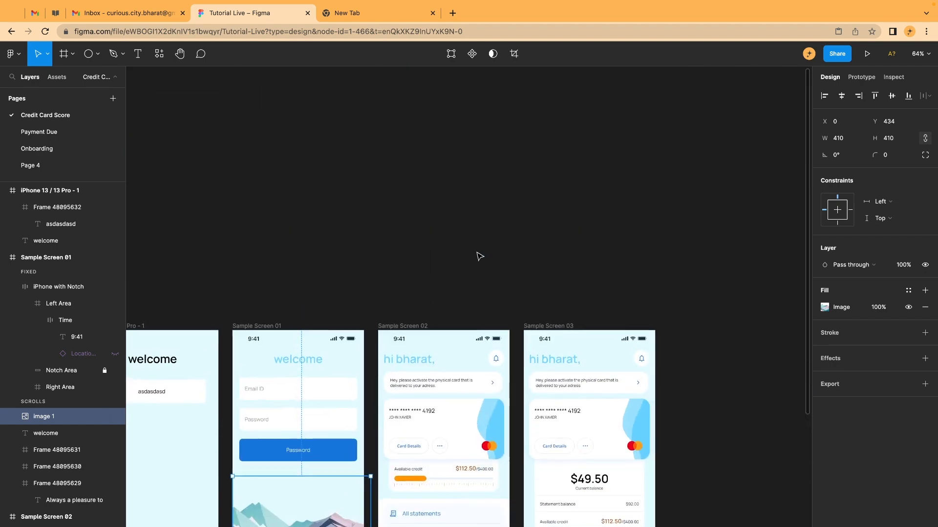
{"action": "scroll", "coordinate": [479, 257], "scroll_direction": "up", "scroll_amount": 5}
{"action": "scroll", "coordinate": [463, 421], "scroll_direction": "up", "scroll_amount": 5}
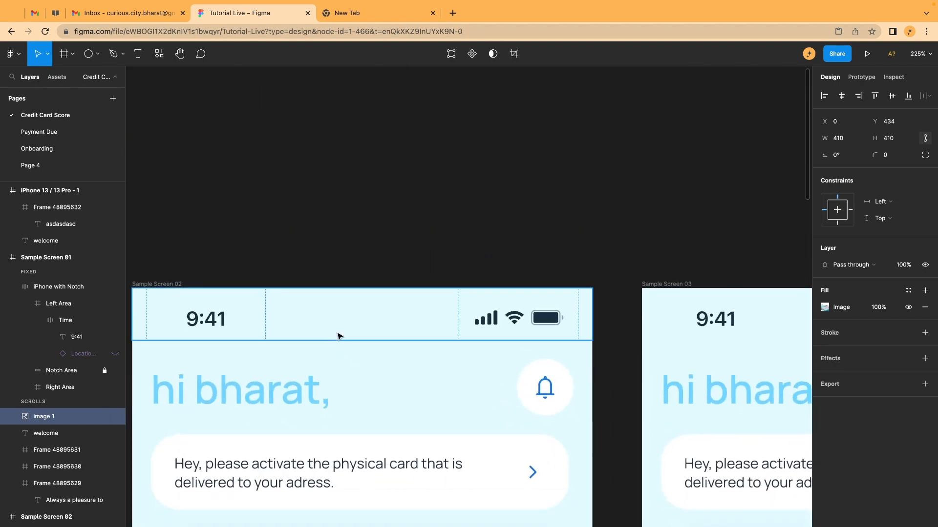
{"action": "scroll", "coordinate": [371, 423], "scroll_direction": "down", "scroll_amount": 5}
{"action": "scroll", "coordinate": [372, 424], "scroll_direction": "left", "scroll_amount": 2}
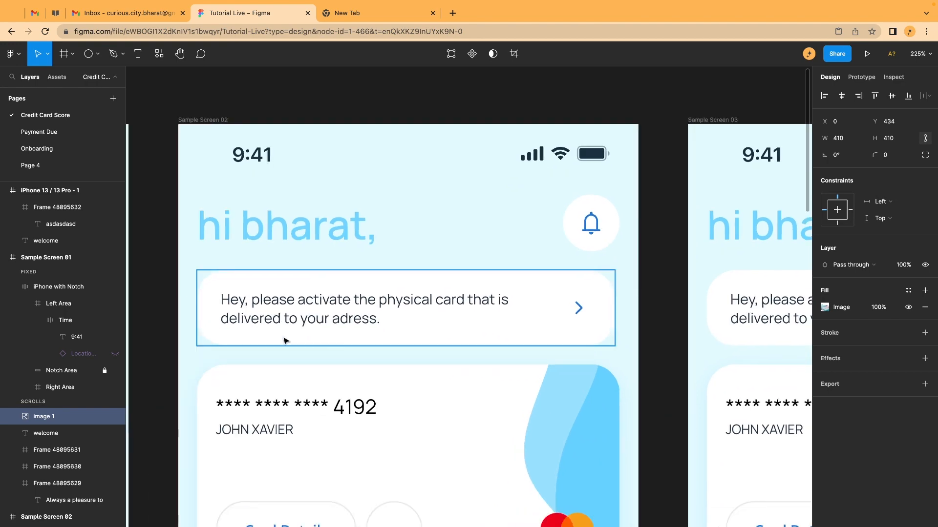
{"action": "left_click", "coordinate": [285, 339]}
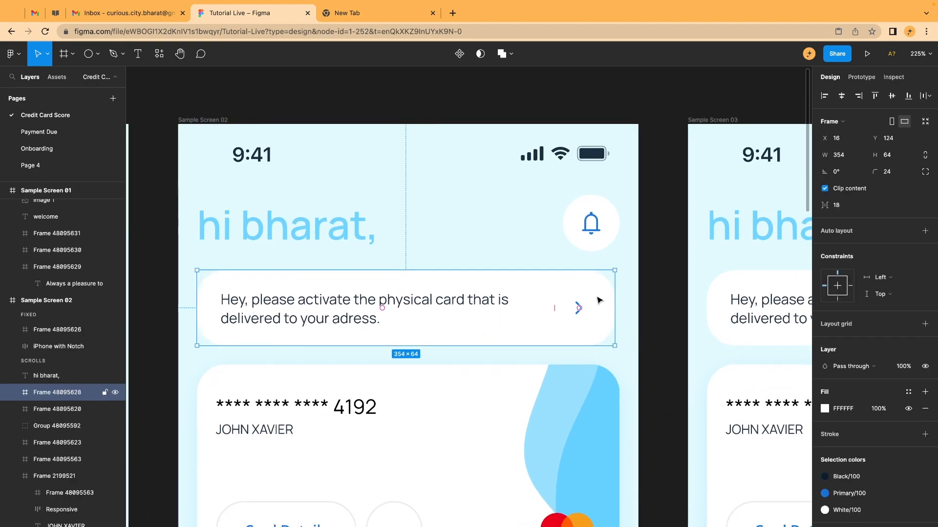
{"action": "scroll", "coordinate": [578, 397], "scroll_direction": "down", "scroll_amount": 5}
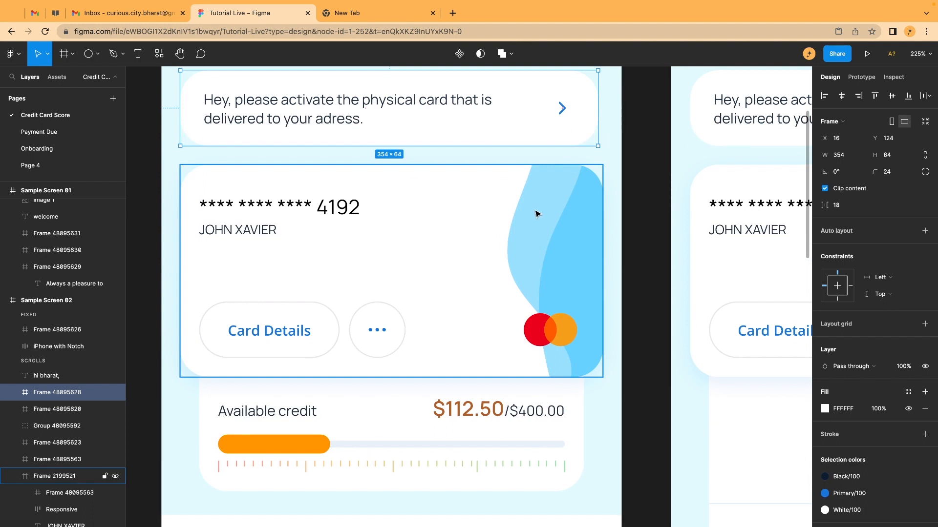
{"action": "left_click", "coordinate": [537, 213]}
{"action": "left_click", "coordinate": [537, 213]}
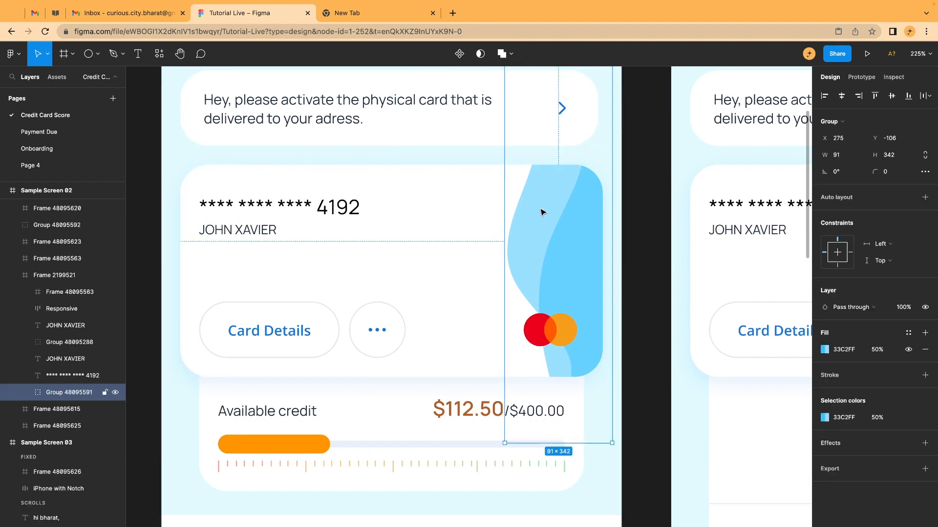
{"action": "scroll", "coordinate": [539, 223], "scroll_direction": "down", "scroll_amount": 3}
{"action": "scroll", "coordinate": [540, 219], "scroll_direction": "up", "scroll_amount": 2}
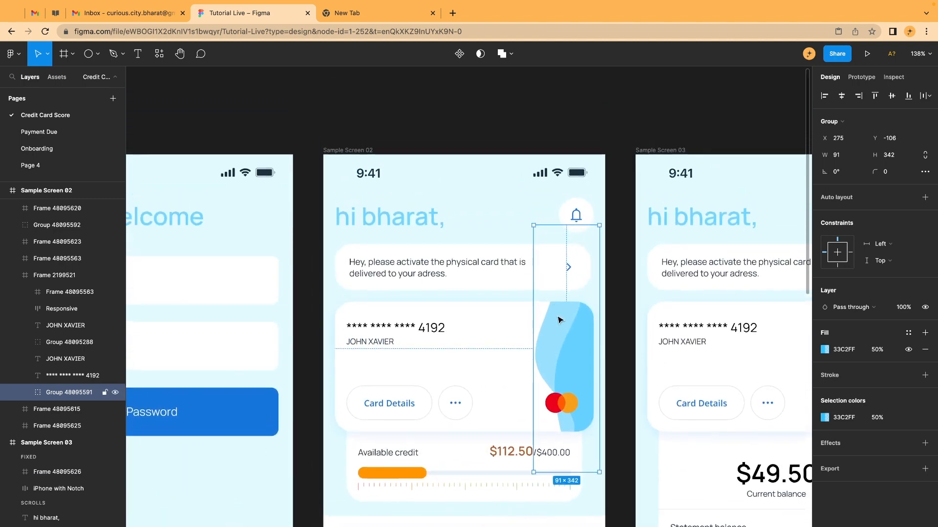
Search the plugins for "get waves" and run the Get Waves plugin
{"action": "left_click", "coordinate": [160, 58]}
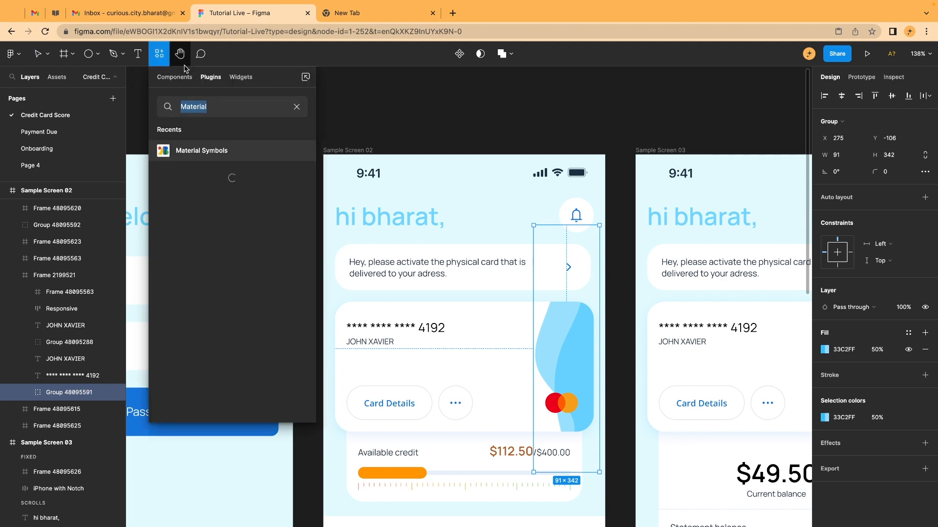
{"action": "type", "text": "g"}
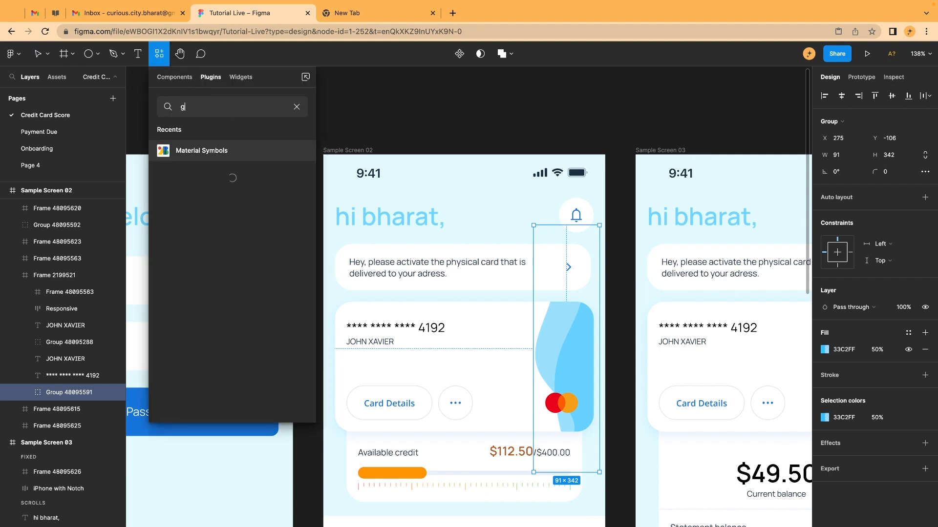
{"action": "type", "text": "et waves"}
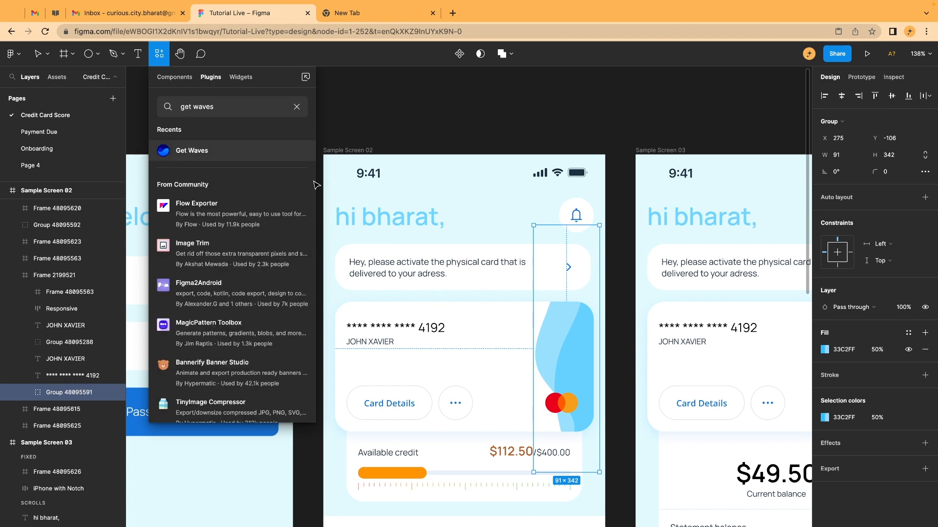
{"action": "left_click", "coordinate": [199, 150]}
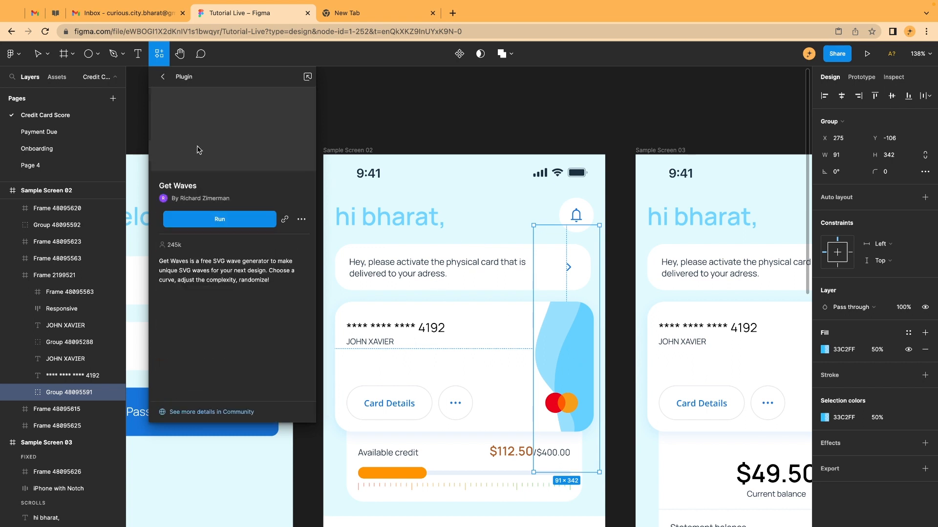
{"action": "left_click", "coordinate": [239, 223]}
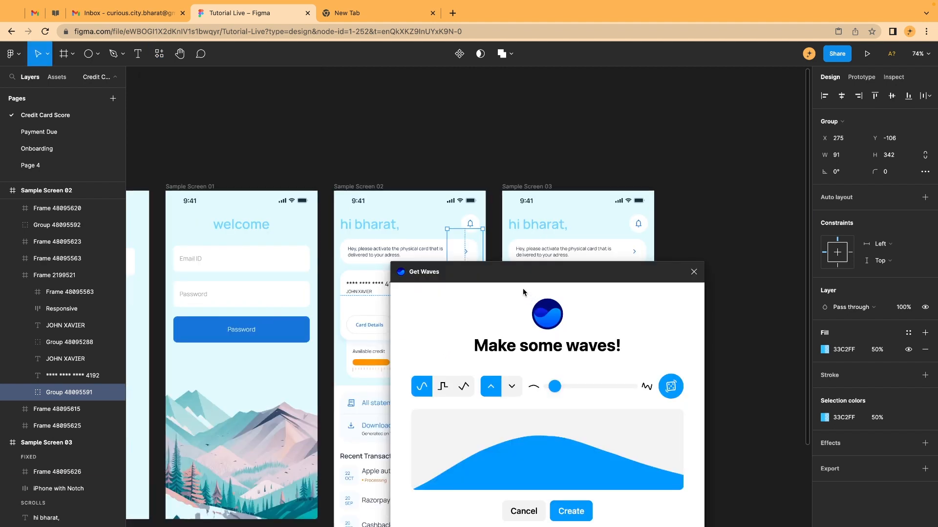
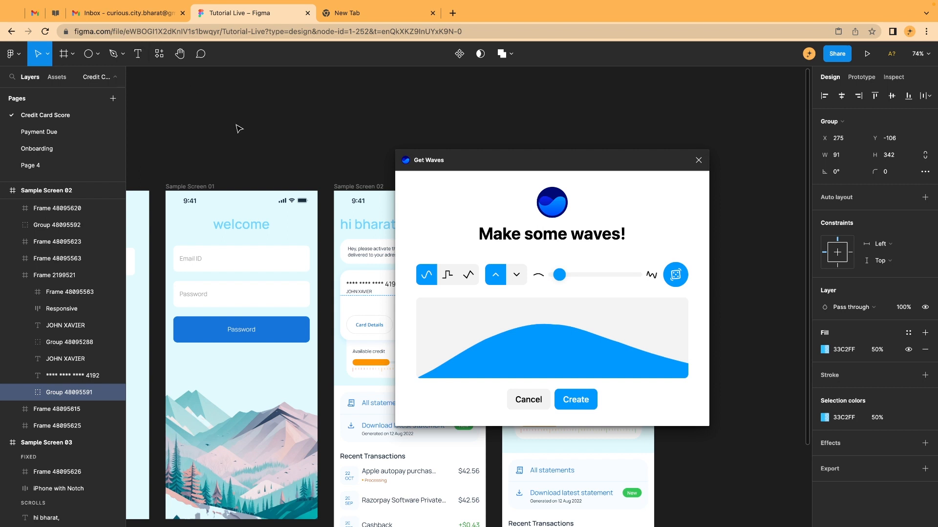
Randomize the smooth wave several times in Get Waves and create the resulting vector with low complexity
{"action": "left_click_drag", "start_coordinate": [560, 278], "coordinate": [560, 282]}
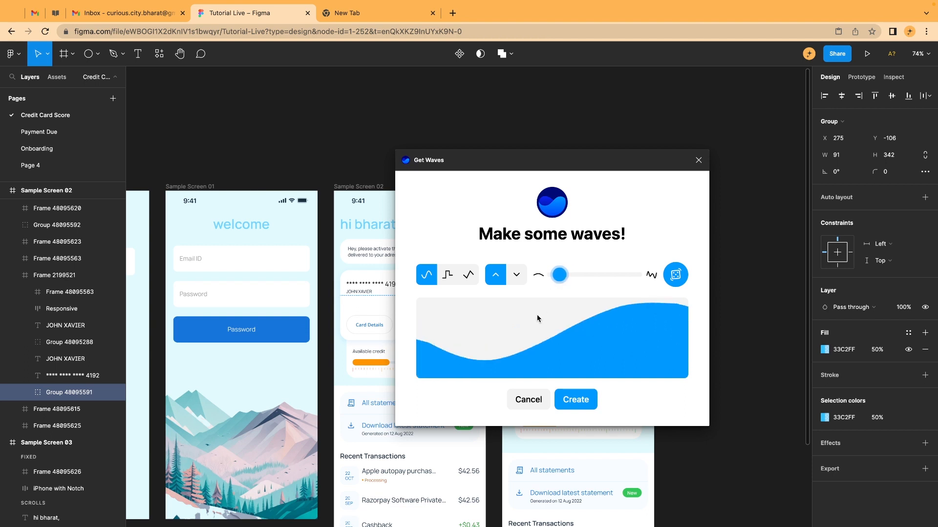
{"action": "left_click", "coordinate": [674, 276]}
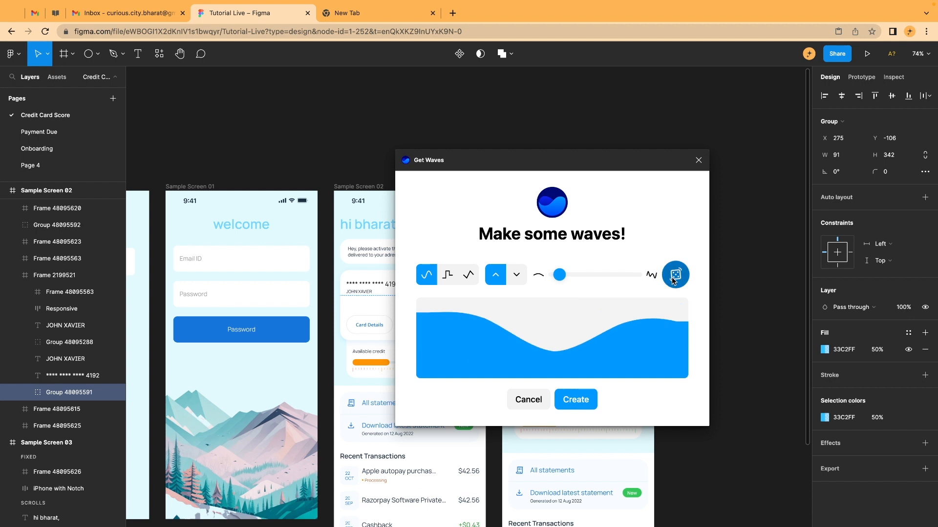
{"action": "left_click", "coordinate": [674, 277]}
{"action": "left_click", "coordinate": [674, 281]}
{"action": "left_click", "coordinate": [674, 281]}
{"action": "left_click", "coordinate": [674, 281]}
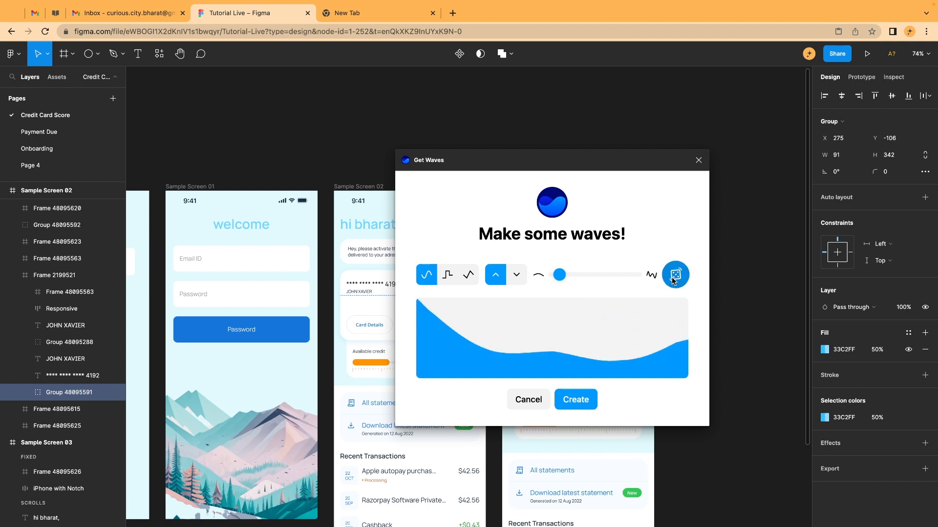
{"action": "left_click", "coordinate": [674, 280]}
{"action": "left_click", "coordinate": [580, 400]}
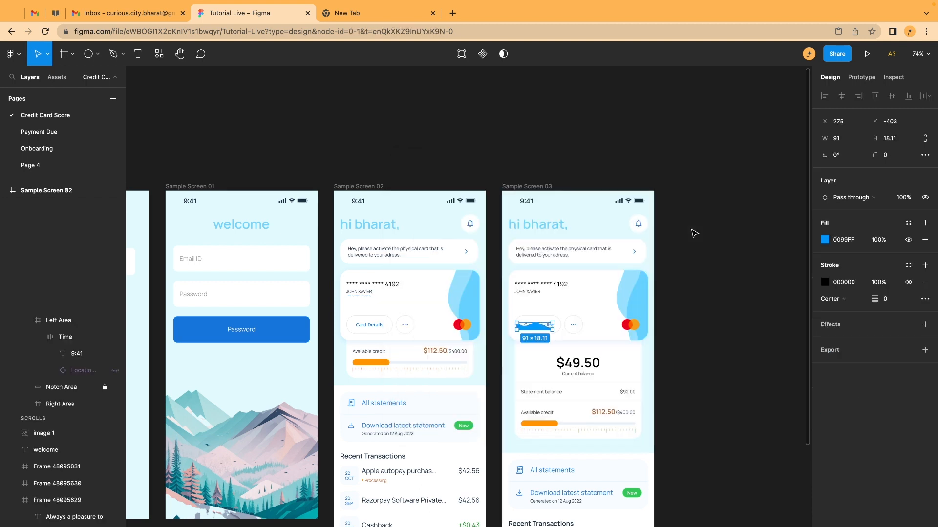
Move the new blue wave off Sample Screen 03's Card Details button onto the empty canvas beside that screen
{"action": "scroll", "coordinate": [454, 149], "scroll_direction": "down", "scroll_amount": 5}
{"action": "scroll", "coordinate": [454, 148], "scroll_direction": "up", "scroll_amount": 2}
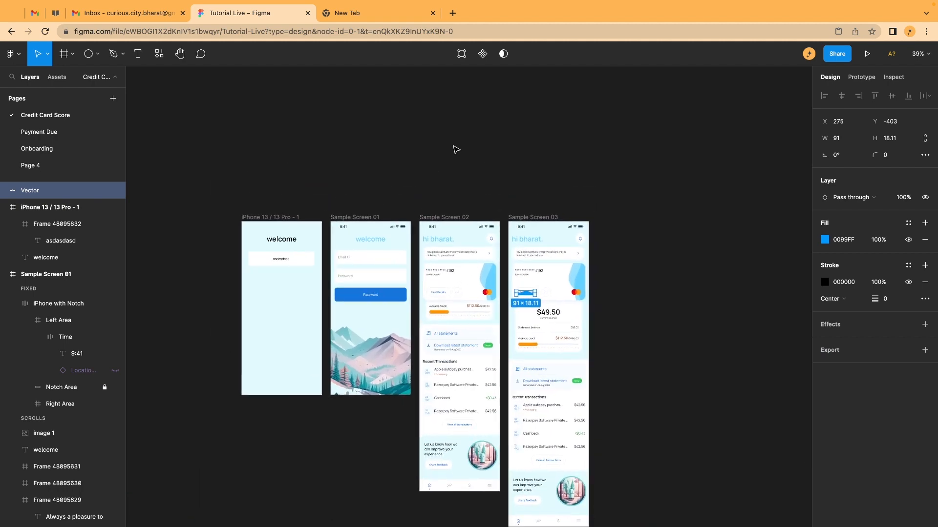
{"action": "scroll", "coordinate": [530, 271], "scroll_direction": "up", "scroll_amount": 10}
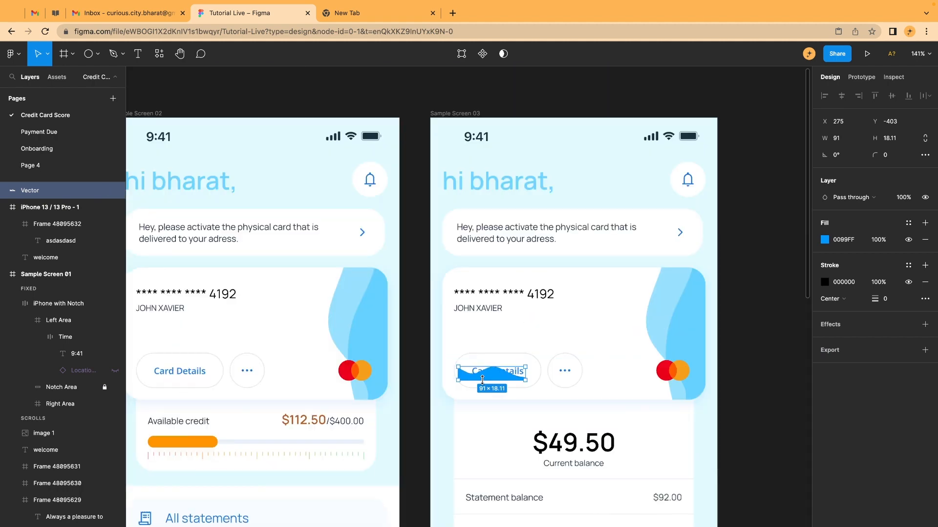
{"action": "left_click_drag", "start_coordinate": [482, 379], "coordinate": [786, 362]}
{"action": "scroll", "coordinate": [732, 359], "scroll_direction": "right", "scroll_amount": 4}
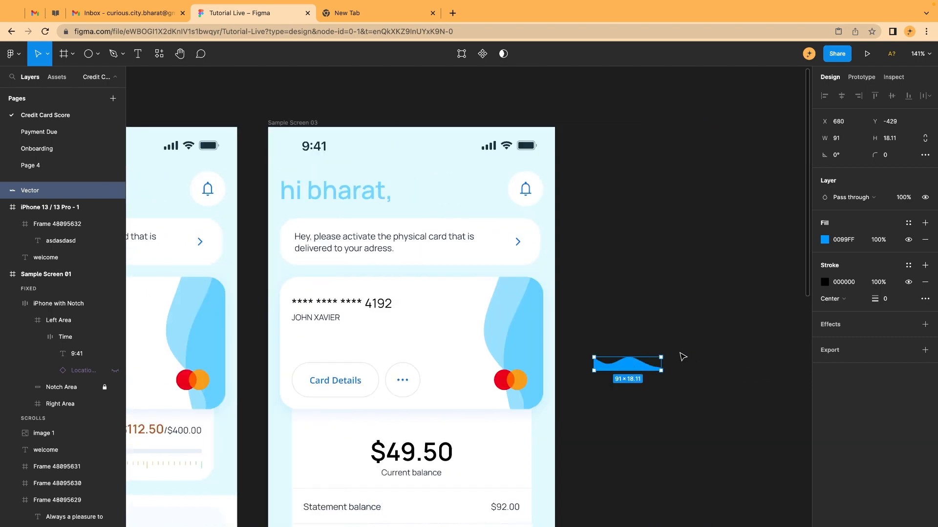
Rotate the blue wave vector to 90° so it stands upright beside Sample Screen 03
{"action": "left_click_drag", "start_coordinate": [664, 353], "coordinate": [609, 299]}
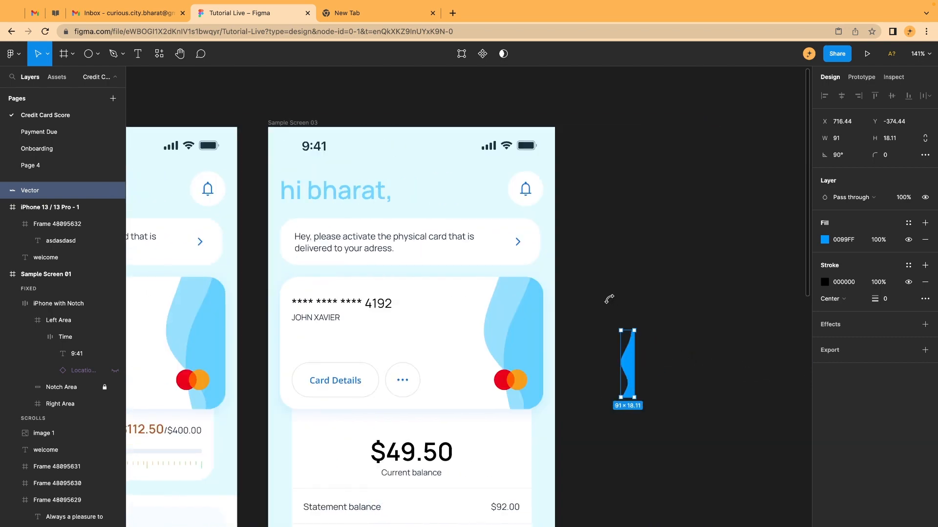
{"action": "scroll", "coordinate": [615, 355], "scroll_direction": "up", "scroll_amount": 4}
{"action": "left_click", "coordinate": [629, 279]}
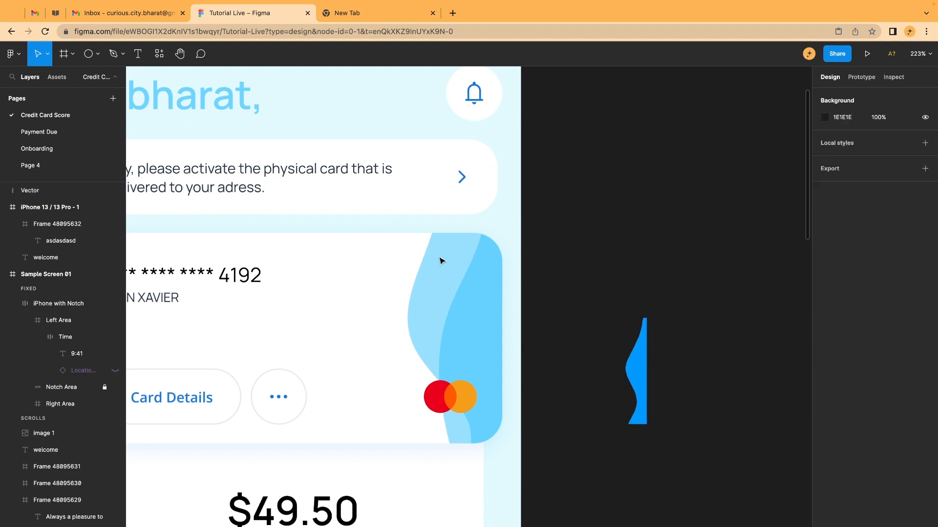
Inspect the light blue wave vector on Sample Screen 03's credit card for comparison with the new wave
{"action": "left_click", "coordinate": [436, 275]}
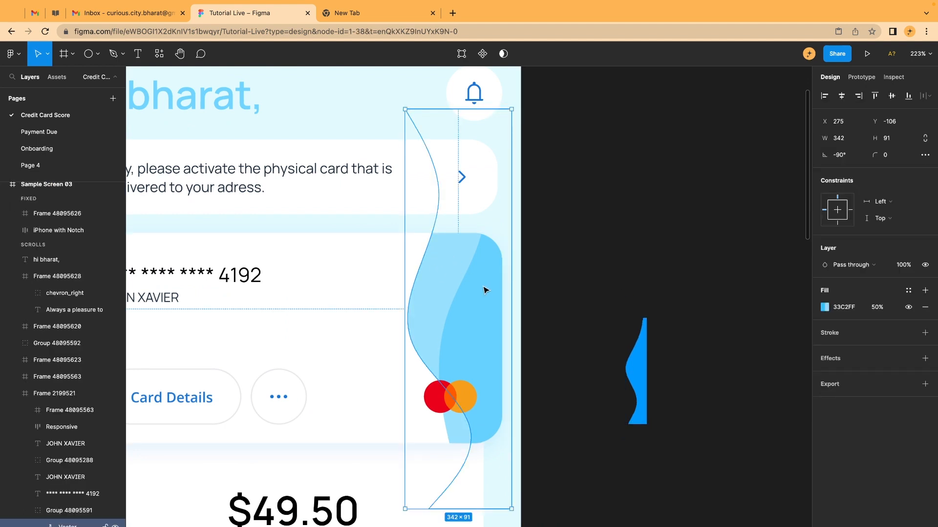
{"action": "left_click", "coordinate": [593, 242]}
{"action": "scroll", "coordinate": [593, 241], "scroll_direction": "down", "scroll_amount": 3}
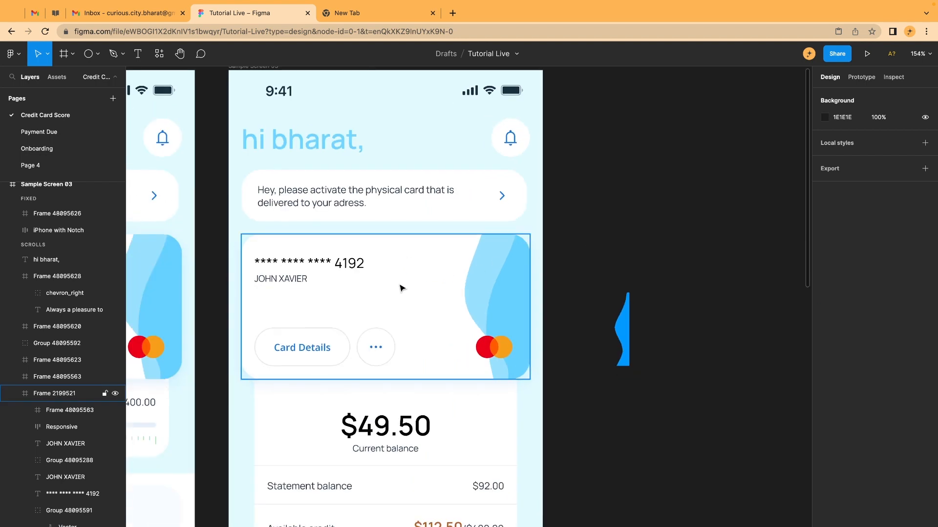
Inspect the credit card frame, its cardholder name text and the light blue wave vector on Sample Screen 03
{"action": "left_click", "coordinate": [314, 362]}
{"action": "left_click", "coordinate": [608, 234]}
{"action": "left_click", "coordinate": [369, 265]}
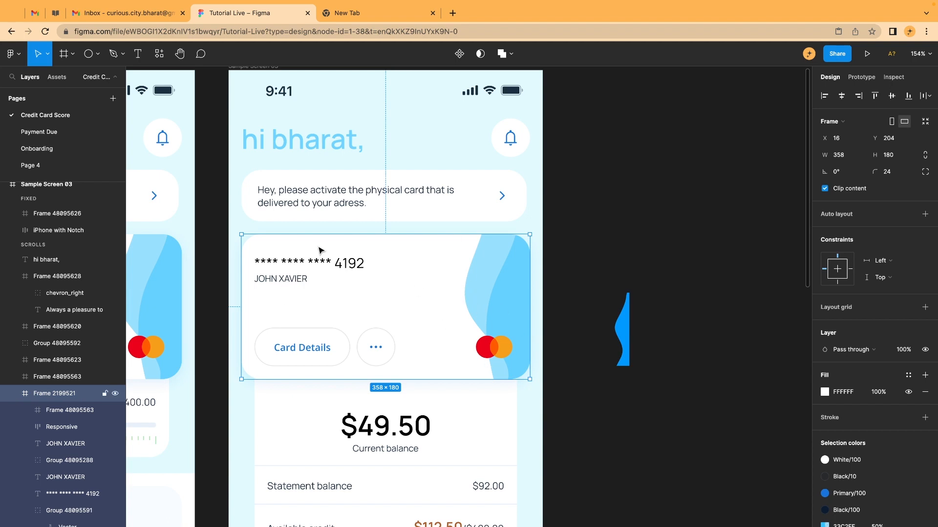
{"action": "left_click", "coordinate": [281, 279]}
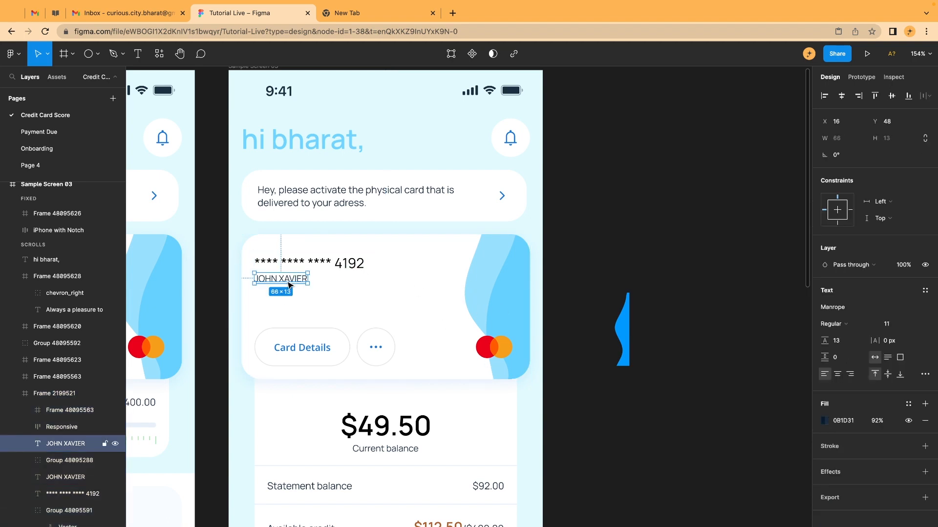
{"action": "left_click", "coordinate": [449, 274]}
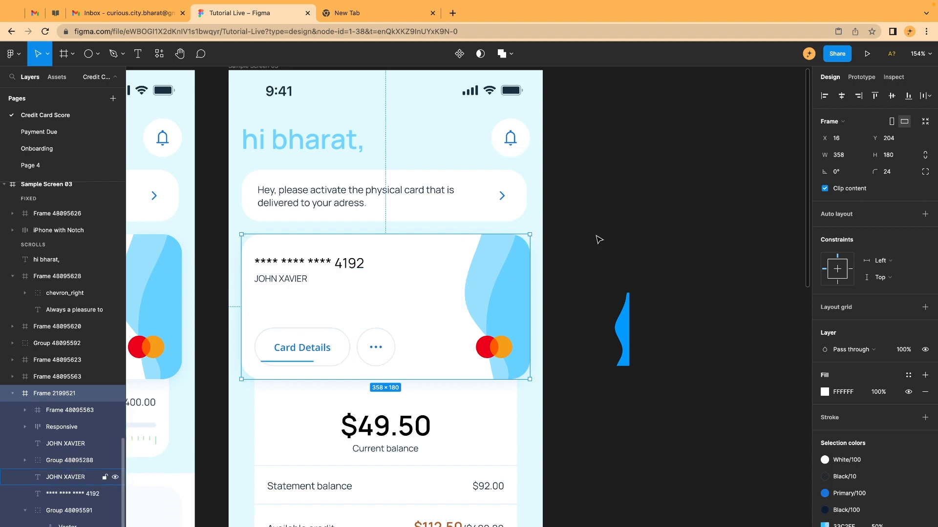
{"action": "double_click", "coordinate": [491, 255]}
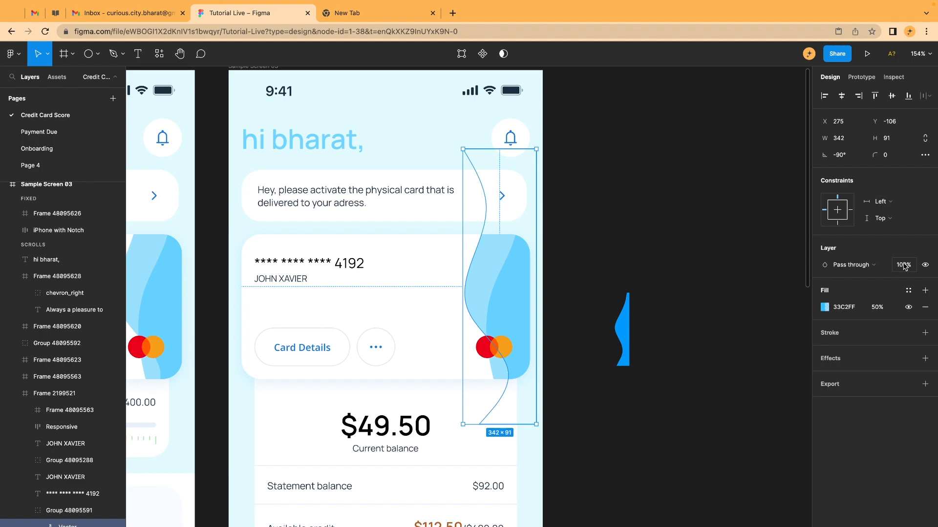
{"action": "left_click", "coordinate": [621, 252]}
Examine the balance card and its divider lines beneath the credit card on Sample Screen 03
{"action": "scroll", "coordinate": [620, 253], "scroll_direction": "down", "scroll_amount": 5}
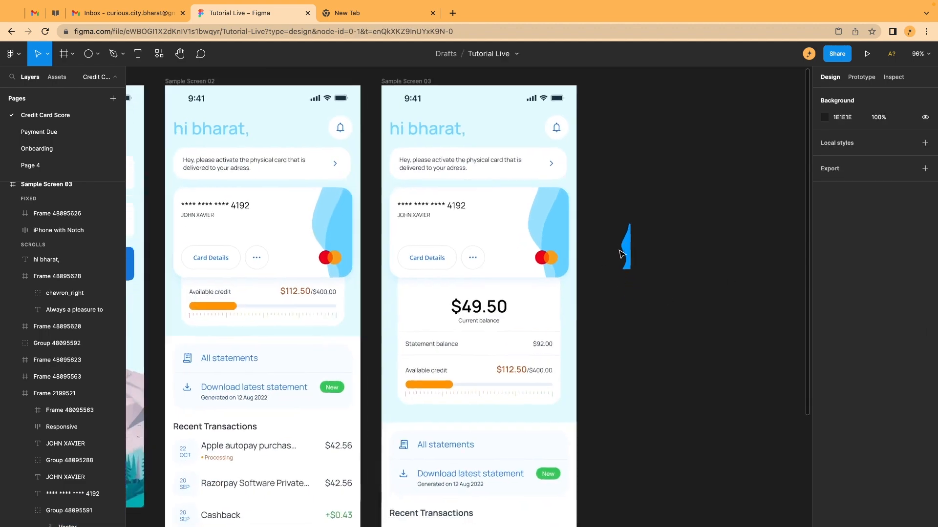
{"action": "scroll", "coordinate": [580, 263], "scroll_direction": "up", "scroll_amount": 3}
{"action": "scroll", "coordinate": [259, 237], "scroll_direction": "up", "scroll_amount": 5}
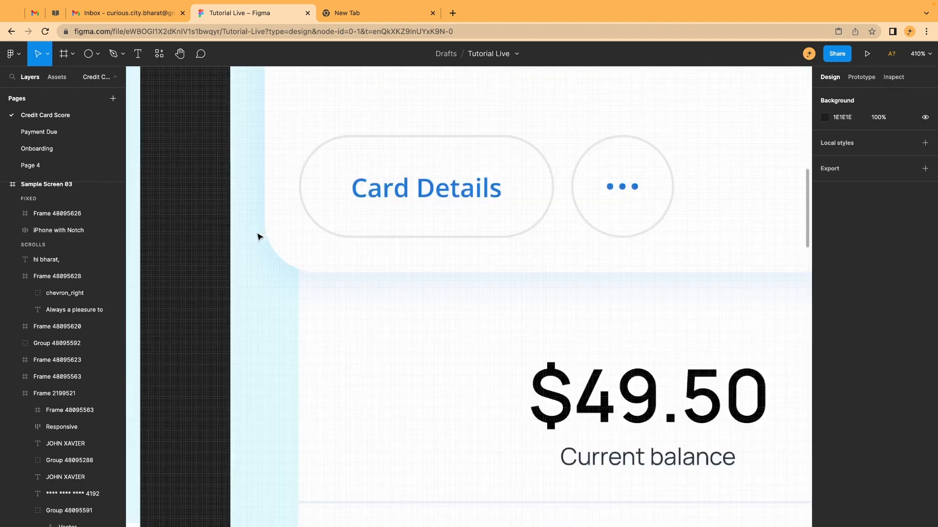
{"action": "left_click", "coordinate": [322, 293]}
{"action": "scroll", "coordinate": [323, 294], "scroll_direction": "down", "scroll_amount": 4}
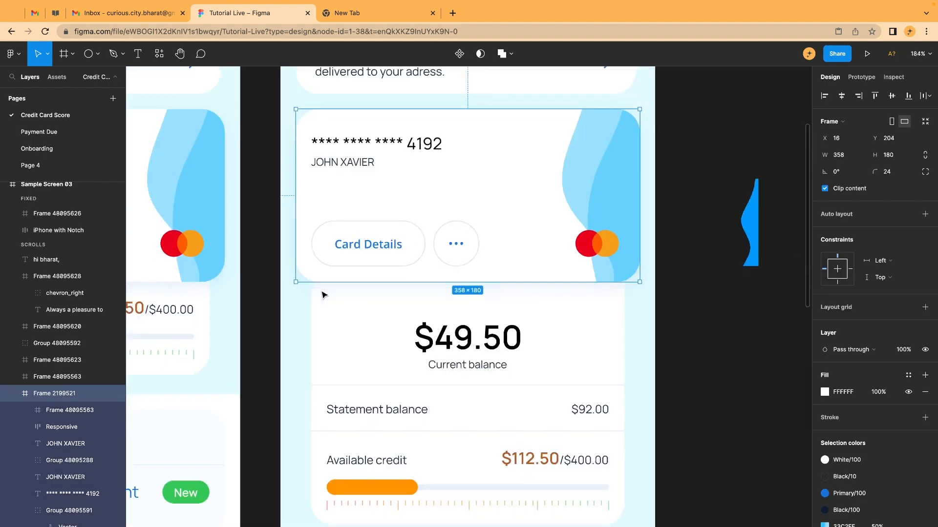
{"action": "scroll", "coordinate": [322, 293], "scroll_direction": "down", "scroll_amount": 2}
{"action": "scroll", "coordinate": [323, 293], "scroll_direction": "right", "scroll_amount": 4}
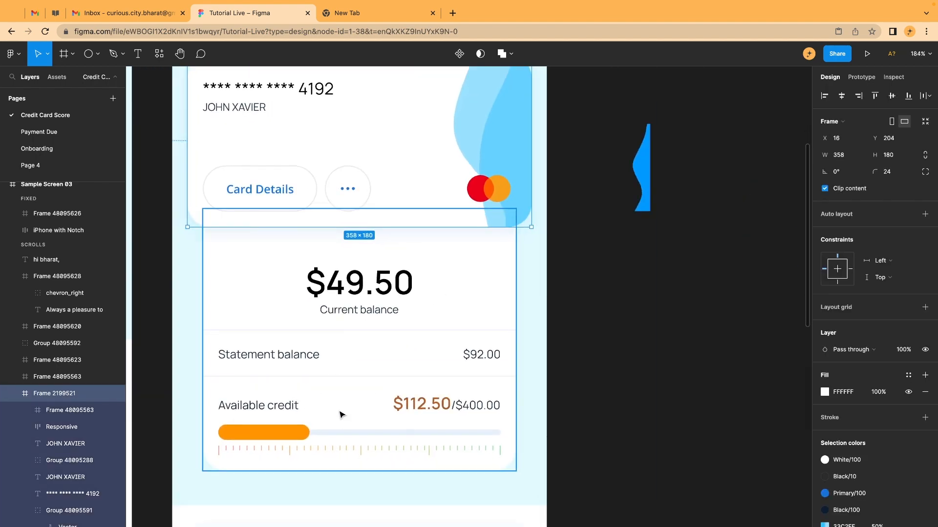
{"action": "scroll", "coordinate": [359, 377], "scroll_direction": "down", "scroll_amount": 3}
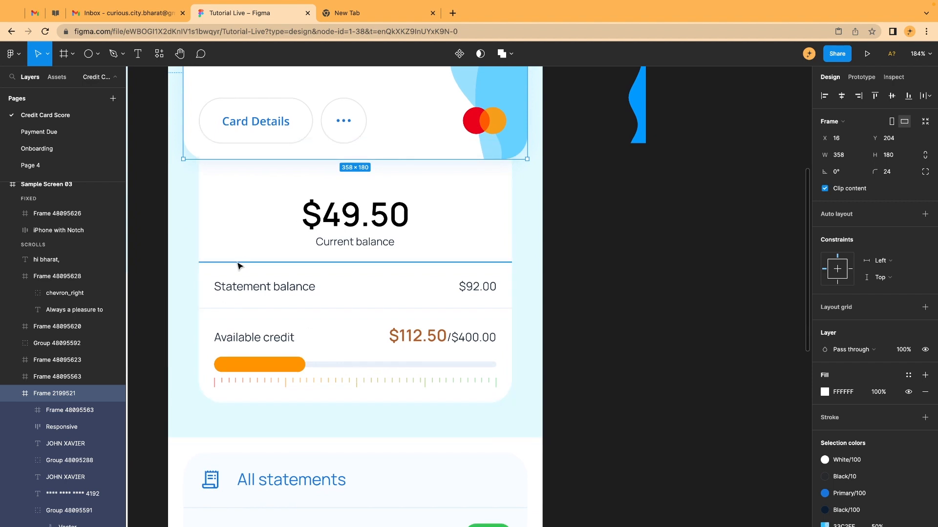
{"action": "left_click", "coordinate": [616, 275]}
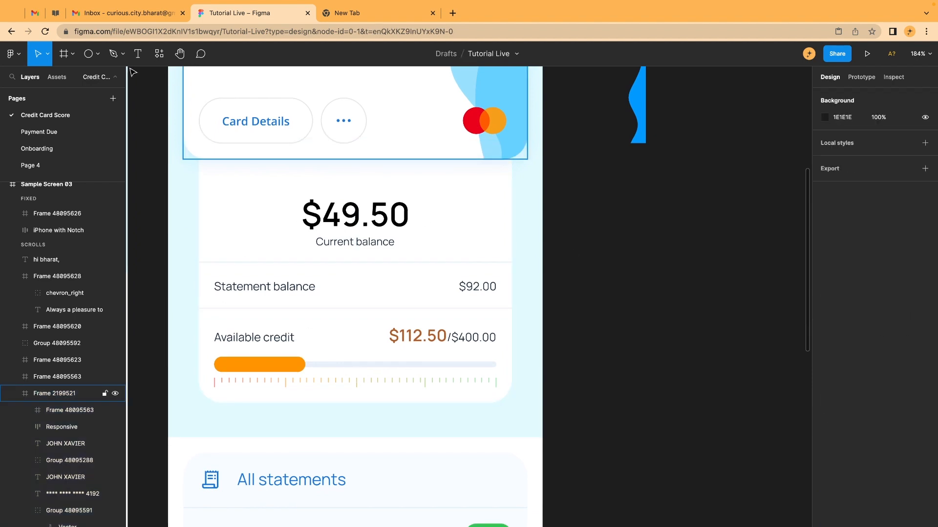
Draw a horizontal line about 226 long on the empty canvas beside Sample Screen 03
{"action": "left_click", "coordinate": [97, 55]}
{"action": "left_click", "coordinate": [97, 56]}
{"action": "left_click", "coordinate": [98, 55]}
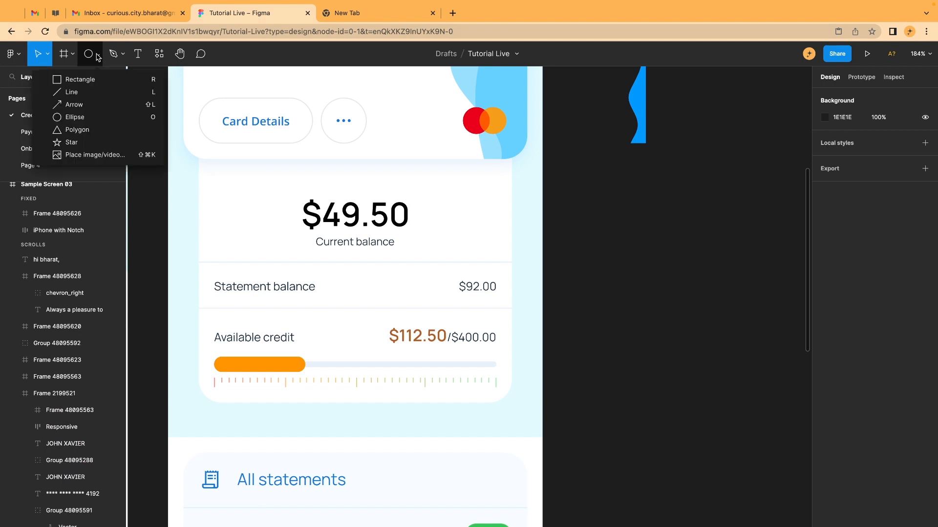
{"action": "left_click", "coordinate": [83, 93]}
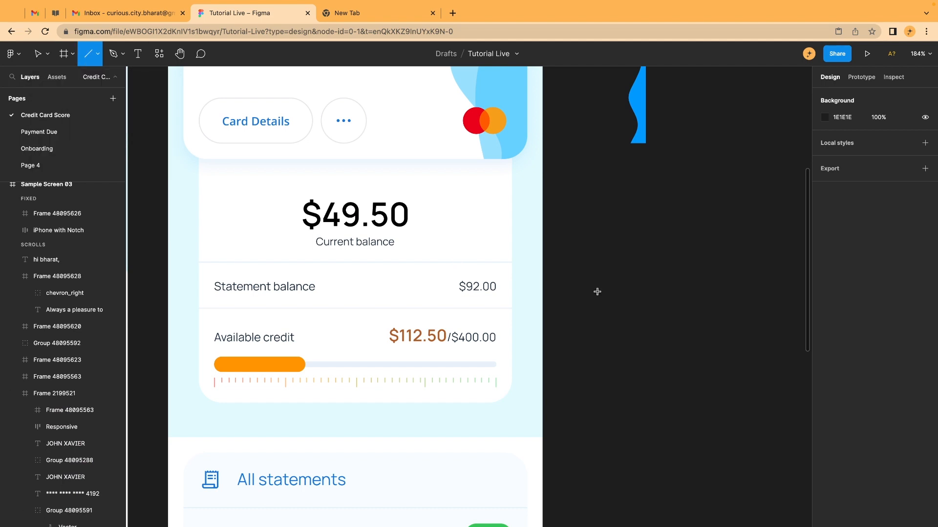
{"action": "mouse_move", "coordinate": [605, 281]}
{"action": "left_mouse_down"}
{"action": "mouse_move", "coordinate": [879, 318]}
{"action": "mouse_move", "coordinate": [724, 298]}
{"action": "mouse_move", "coordinate": [701, 234]}
{"action": "left_mouse_up"}
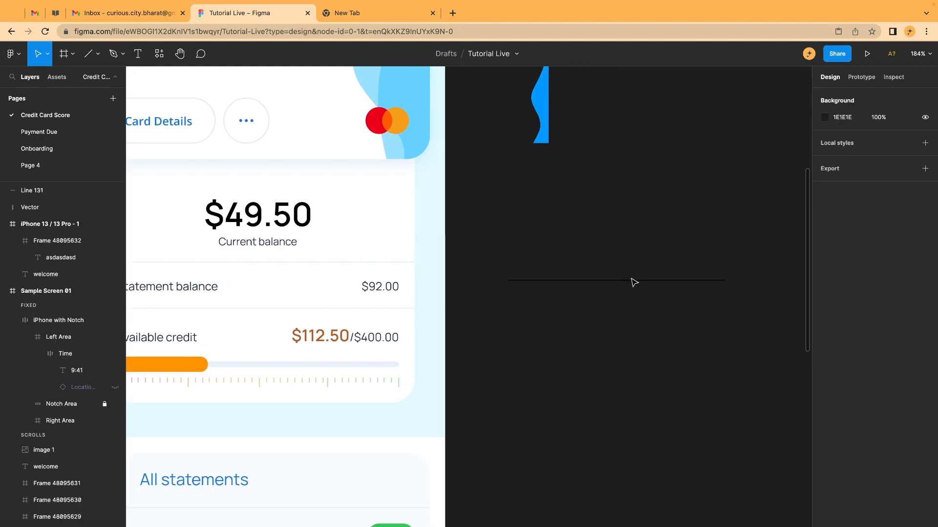
Examine the frame holding All statements and Download latest statement on Sample Screen 03, including its divider line
{"action": "scroll", "coordinate": [586, 224], "scroll_direction": "down", "scroll_amount": 6}
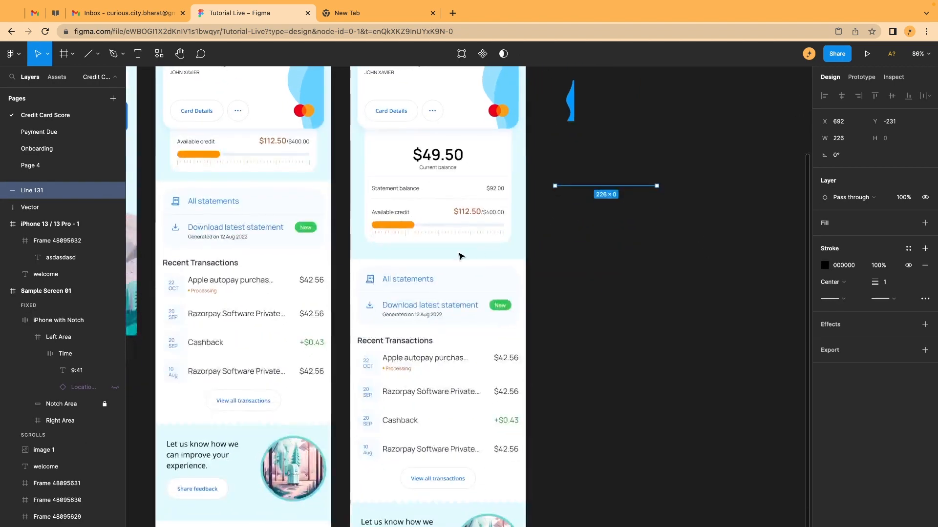
{"action": "scroll", "coordinate": [460, 256], "scroll_direction": "up", "scroll_amount": 2}
{"action": "scroll", "coordinate": [461, 256], "scroll_direction": "down", "scroll_amount": 2}
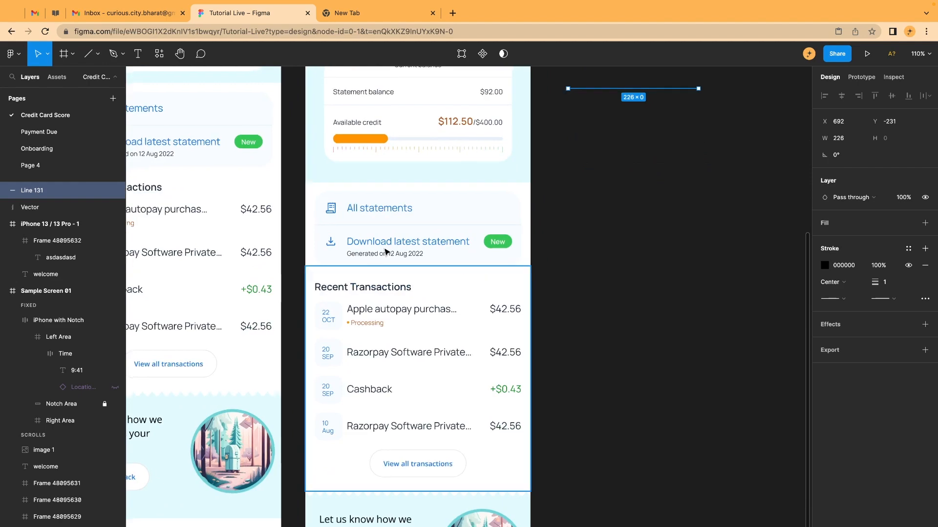
{"action": "scroll", "coordinate": [342, 205], "scroll_direction": "up", "scroll_amount": 5}
{"action": "left_click", "coordinate": [342, 205]}
{"action": "scroll", "coordinate": [344, 204], "scroll_direction": "up", "scroll_amount": 4}
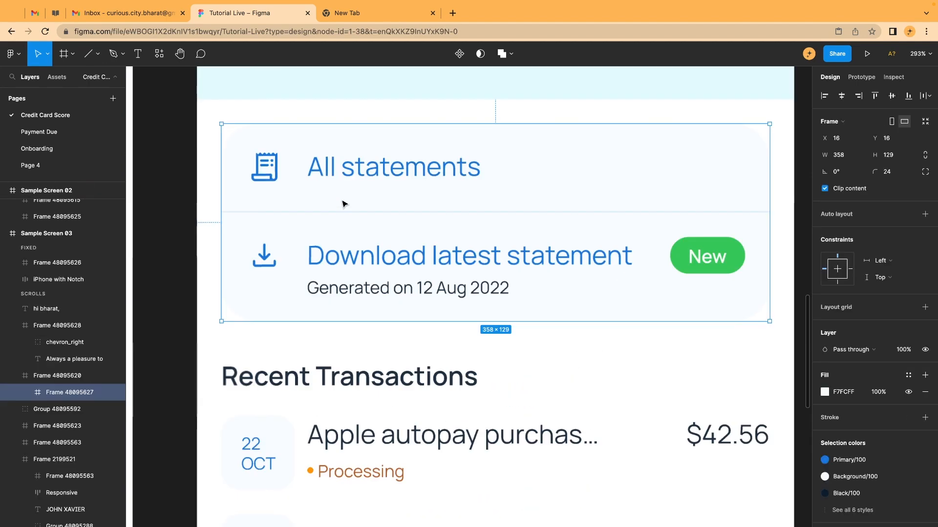
{"action": "scroll", "coordinate": [343, 204], "scroll_direction": "up", "scroll_amount": 1}
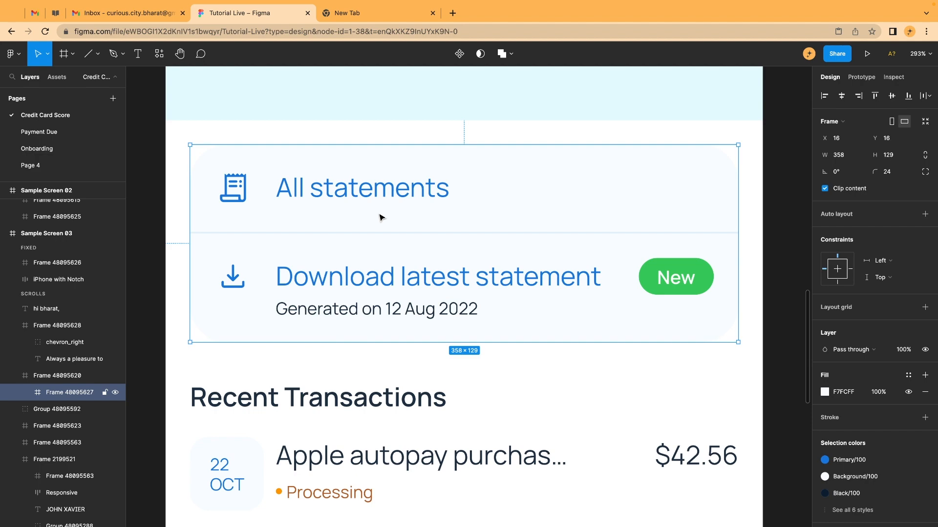
{"action": "scroll", "coordinate": [499, 238], "scroll_direction": "down", "scroll_amount": 2}
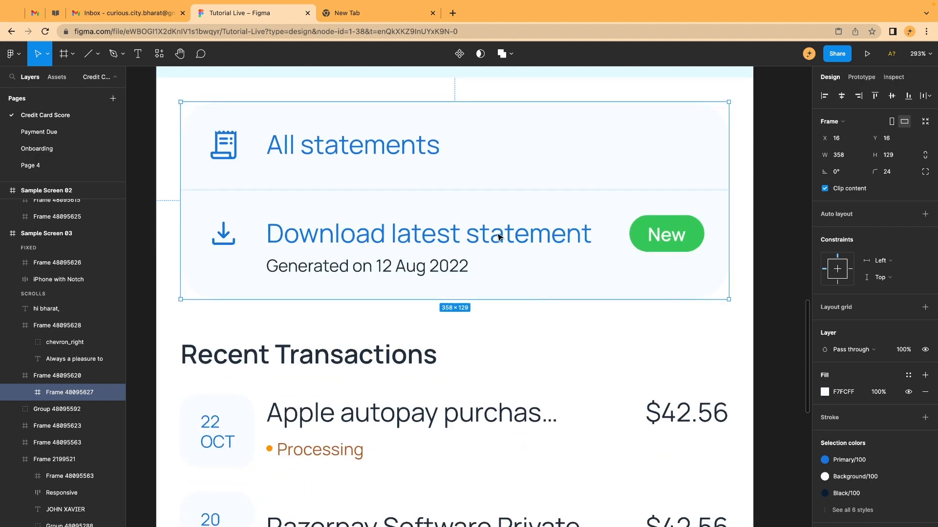
{"action": "scroll", "coordinate": [498, 238], "scroll_direction": "down", "scroll_amount": 1}
{"action": "scroll", "coordinate": [498, 238], "scroll_direction": "up", "scroll_amount": 2}
{"action": "scroll", "coordinate": [499, 238], "scroll_direction": "right", "scroll_amount": 2}
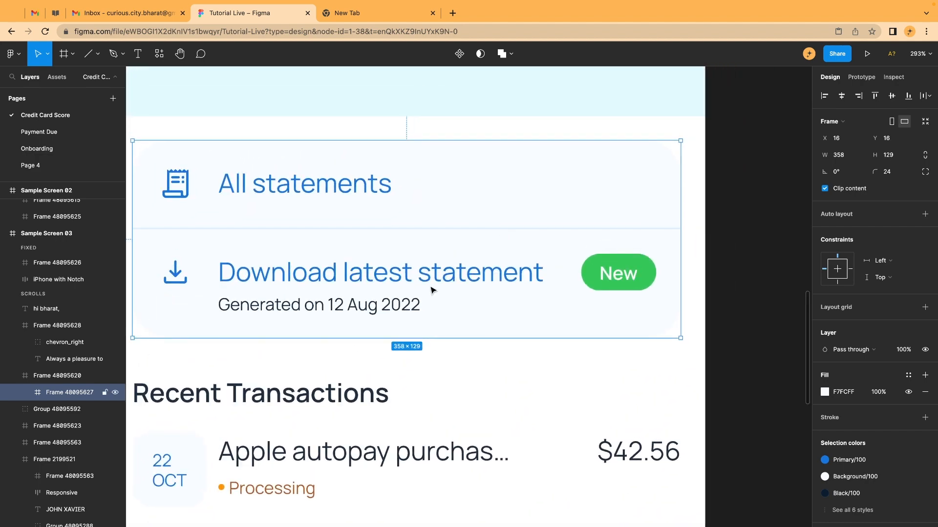
Set the solid fill of Sample Screen 03's statements frame to bright blue 01A0FF
{"action": "left_click", "coordinate": [825, 392]}
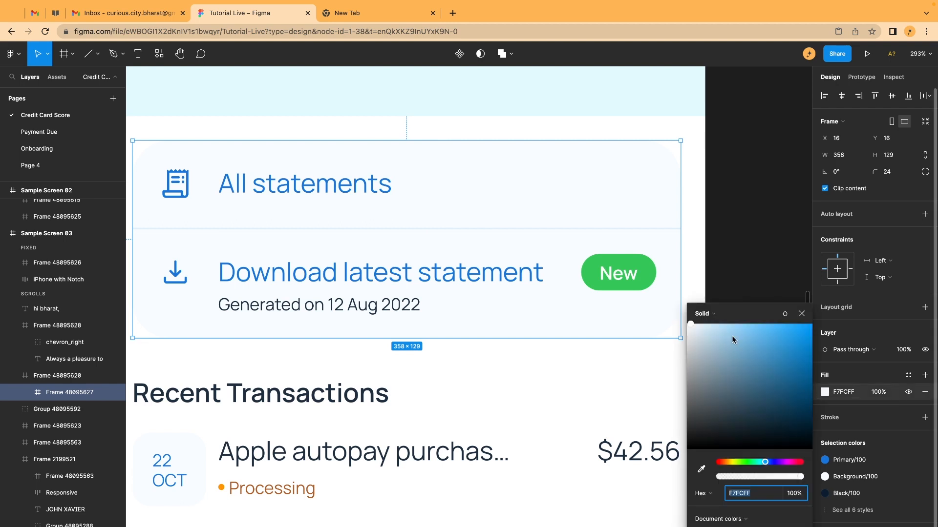
{"action": "left_click_drag", "start_coordinate": [732, 339], "coordinate": [812, 324]}
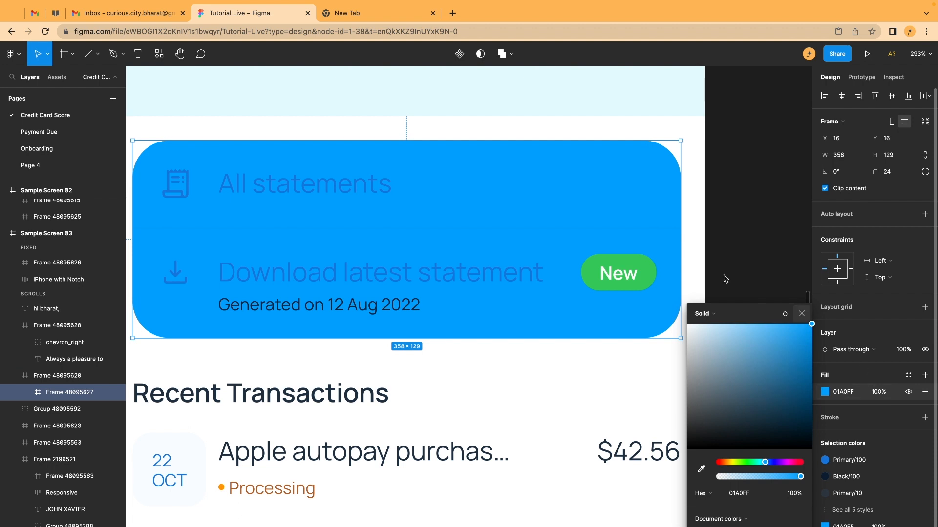
{"action": "left_click", "coordinate": [801, 313]}
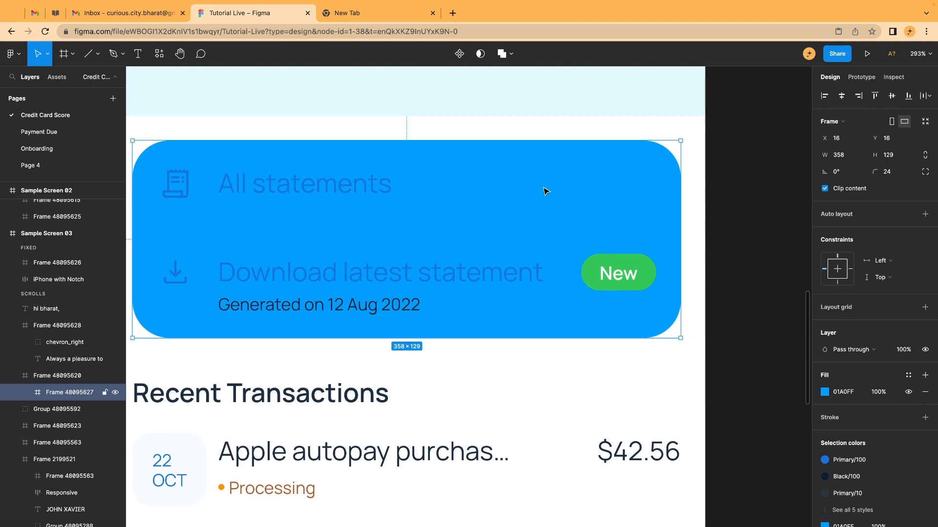
{"action": "left_click", "coordinate": [743, 207]}
Try a 50% layer opacity on the blue statements frame and restore it to 100%
{"action": "left_click", "coordinate": [526, 180]}
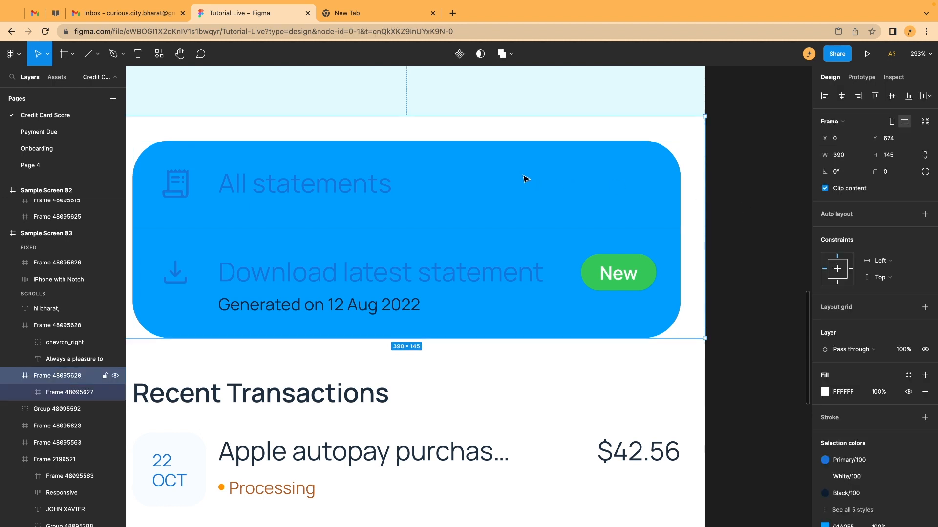
{"action": "left_click", "coordinate": [526, 179]}
{"action": "left_click", "coordinate": [911, 350]}
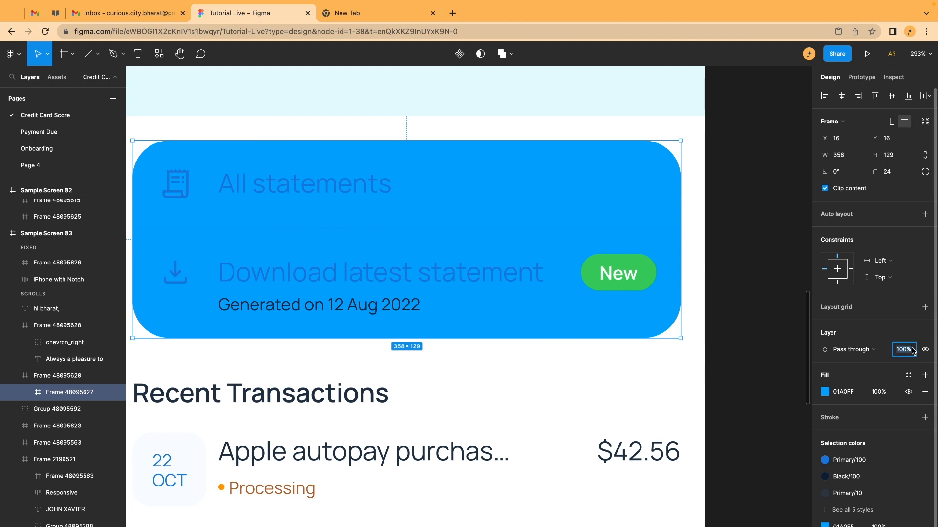
{"action": "type", "text": "50"}
{"action": "key", "text": "Return"}
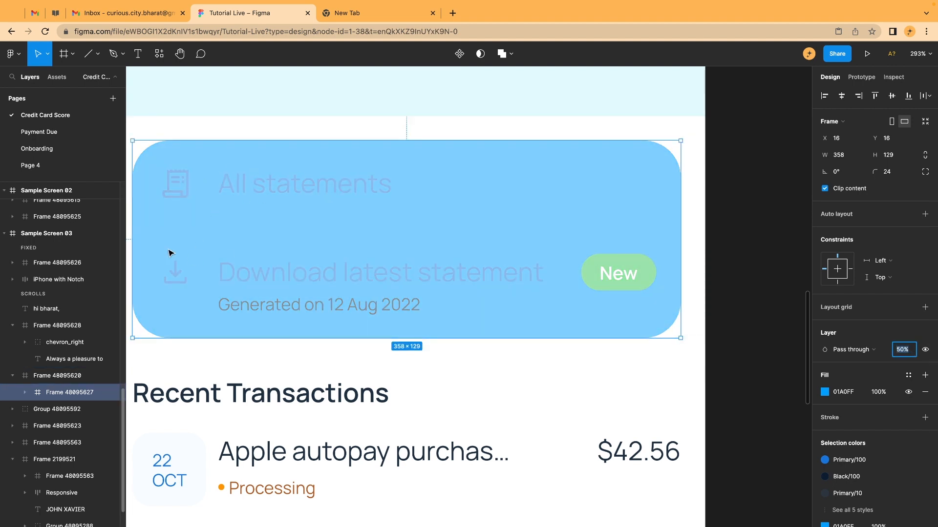
{"action": "type", "text": "100"}
{"action": "key", "text": "Return"}
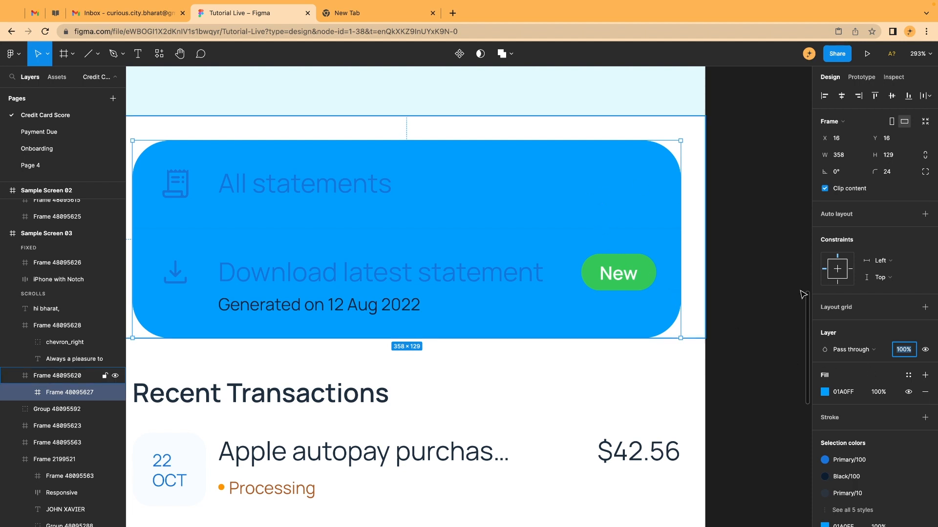
Set the fill opacity of the blue statements frame to 10%, leaving its layer opacity alone
{"action": "left_click", "coordinate": [879, 392]}
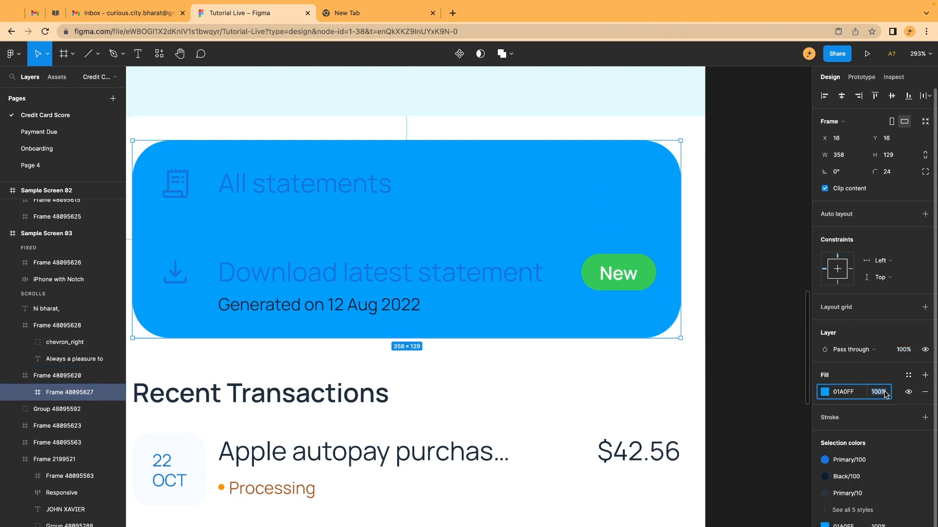
{"action": "type", "text": "20"}
{"action": "key", "text": "Return"}
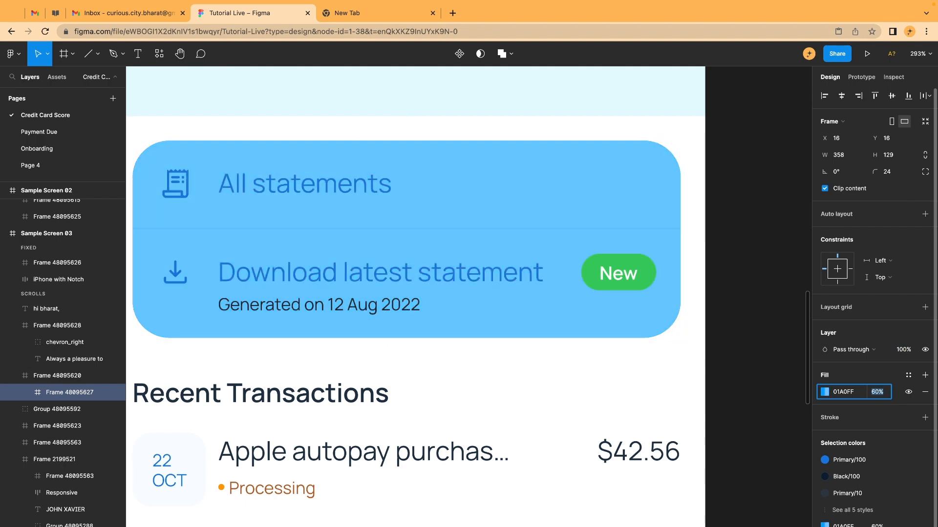
{"action": "type", "text": "10"}
{"action": "key", "text": "Return"}
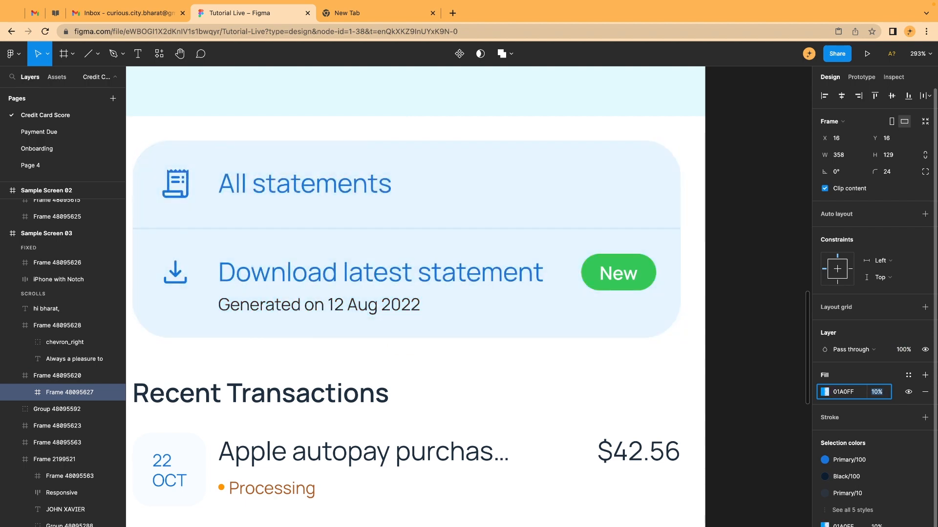
{"action": "left_click", "coordinate": [754, 206]}
Examine the Recent Transactions list on Sample Screen 03, including the amount text of the Apple autopay purchase
{"action": "scroll", "coordinate": [754, 206], "scroll_direction": "down", "scroll_amount": 5}
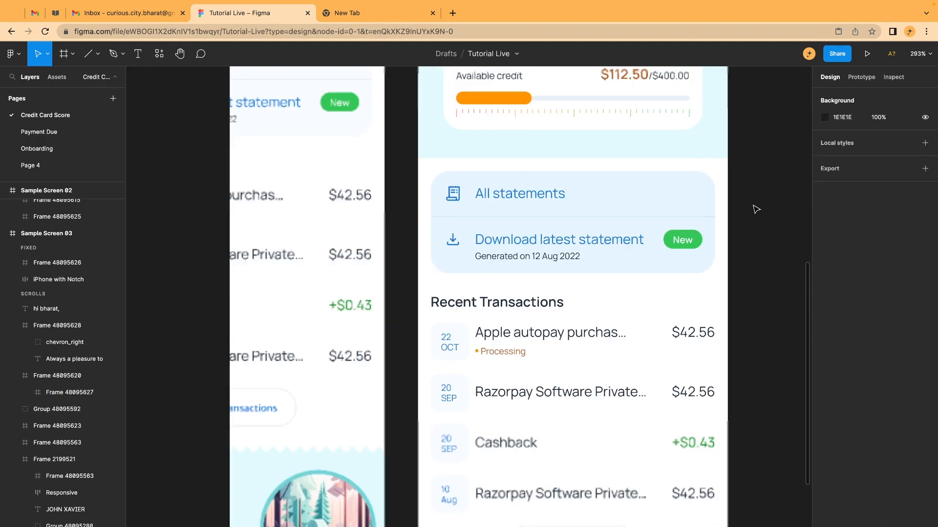
{"action": "scroll", "coordinate": [753, 207], "scroll_direction": "right", "scroll_amount": 2}
{"action": "scroll", "coordinate": [476, 239], "scroll_direction": "down", "scroll_amount": 3}
{"action": "scroll", "coordinate": [476, 239], "scroll_direction": "right", "scroll_amount": 2}
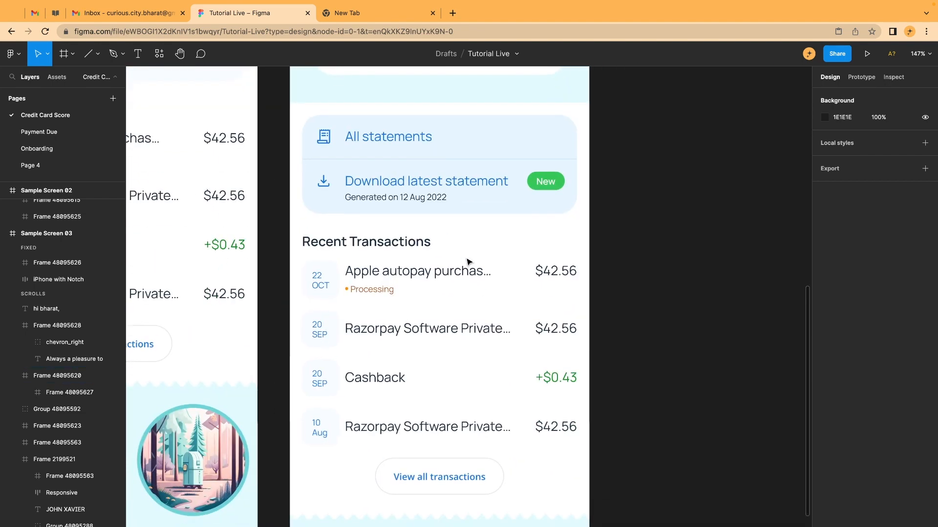
{"action": "scroll", "coordinate": [288, 244], "scroll_direction": "down", "scroll_amount": 3}
{"action": "scroll", "coordinate": [288, 244], "scroll_direction": "right", "scroll_amount": 2}
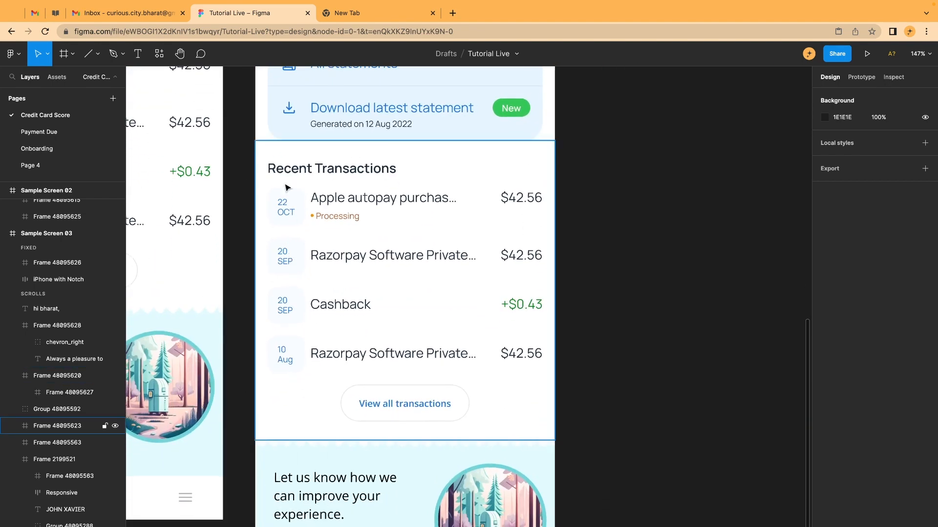
{"action": "scroll", "coordinate": [286, 218], "scroll_direction": "up", "scroll_amount": 3}
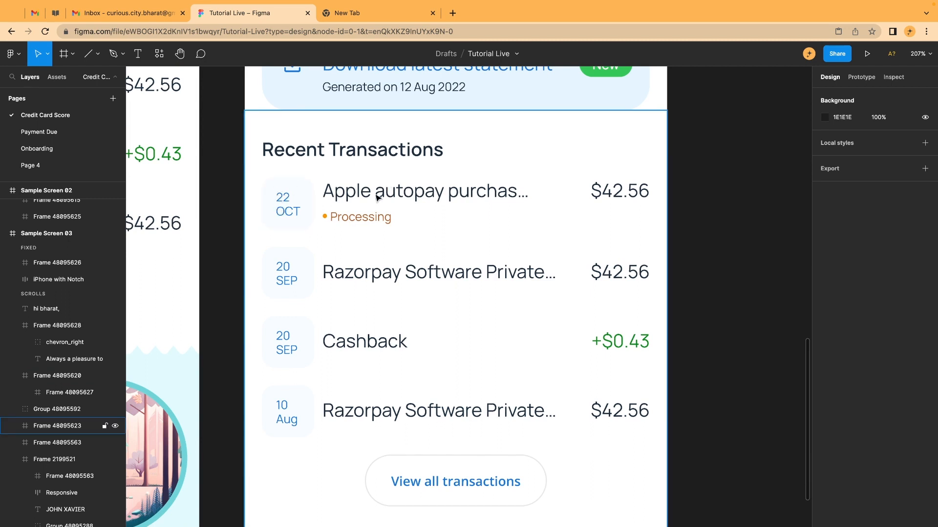
{"action": "left_click", "coordinate": [628, 197]}
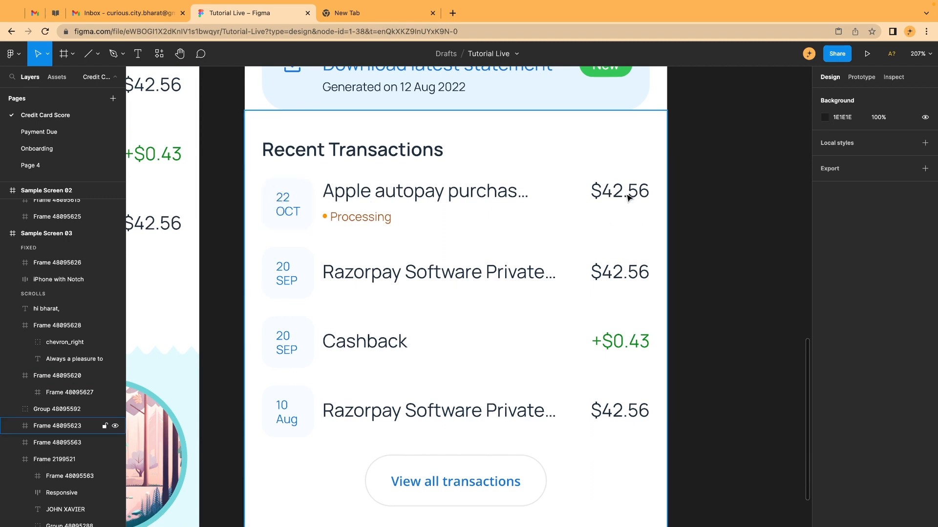
{"action": "left_click", "coordinate": [600, 194], "text": "super"}
{"action": "double_click", "coordinate": [598, 190]}
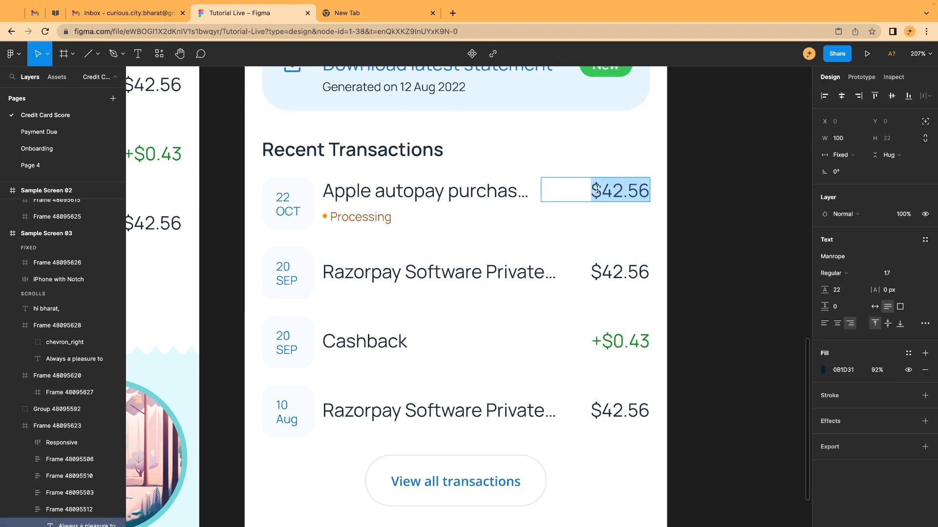
{"action": "key", "text": "Escape"}
{"action": "left_click", "coordinate": [712, 184]}
Examine the View all transactions button's fill and stroke, plus the wavy divider group beneath it
{"action": "scroll", "coordinate": [711, 188], "scroll_direction": "down", "scroll_amount": 5}
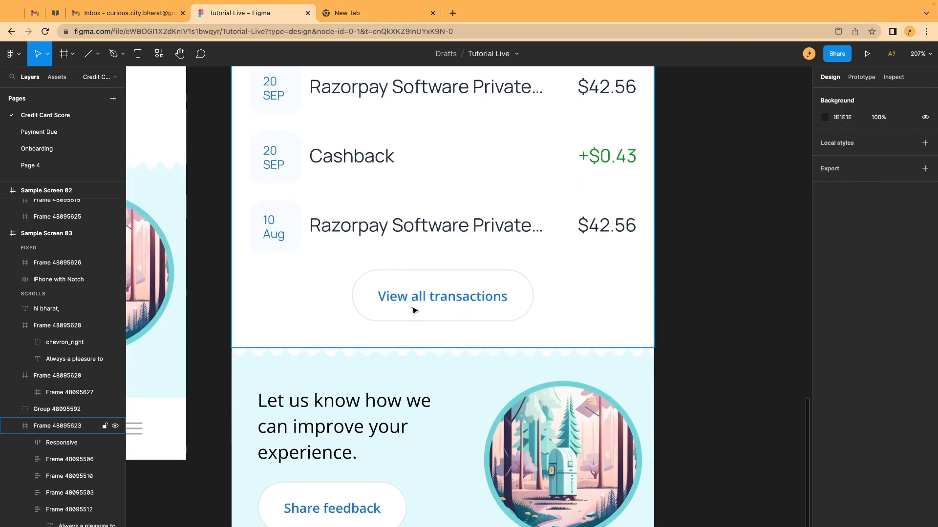
{"action": "left_click", "coordinate": [394, 286], "text": "super"}
{"action": "scroll", "coordinate": [394, 287], "scroll_direction": "up", "scroll_amount": 5}
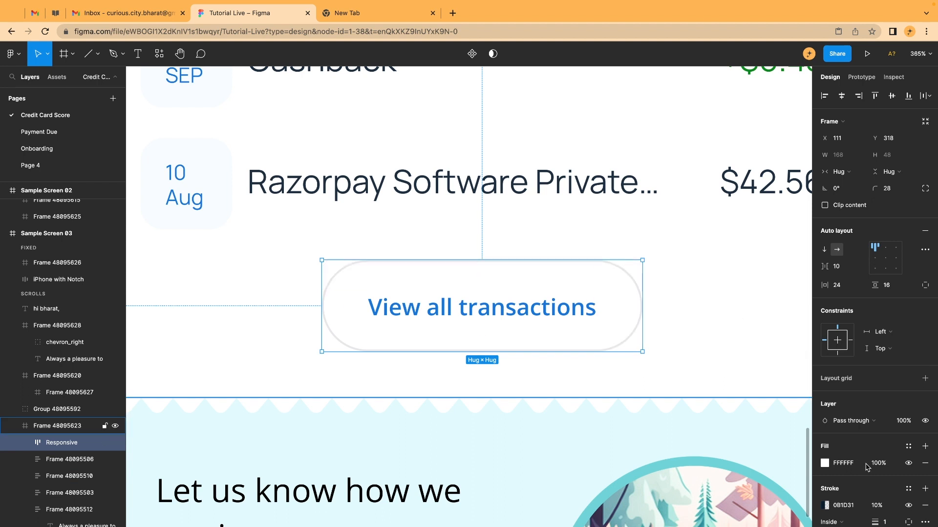
{"action": "scroll", "coordinate": [867, 462], "scroll_direction": "down", "scroll_amount": 2}
{"action": "scroll", "coordinate": [866, 461], "scroll_direction": "down", "scroll_amount": 2}
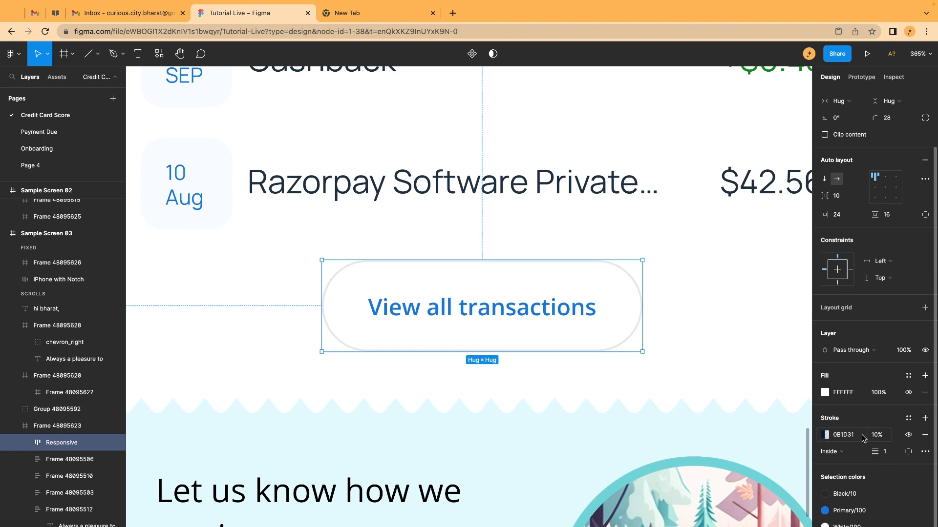
{"action": "scroll", "coordinate": [623, 381], "scroll_direction": "down", "scroll_amount": 5}
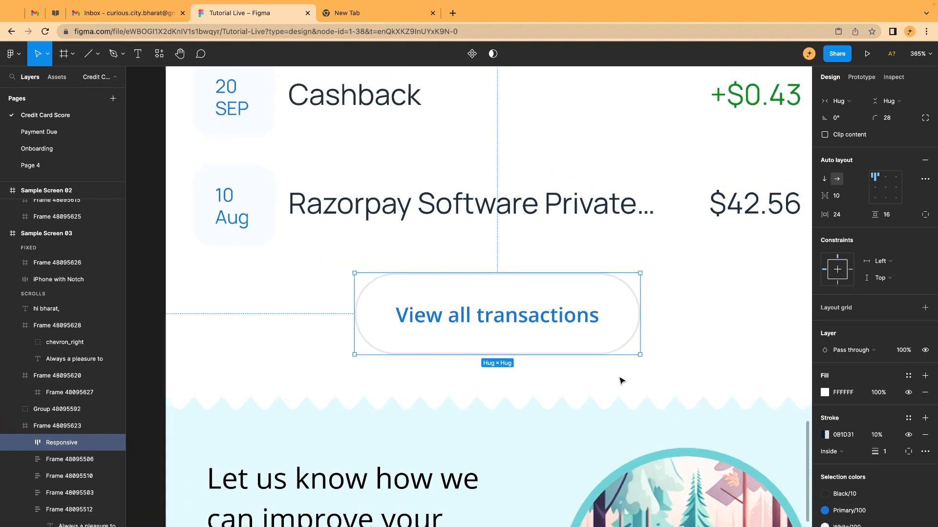
{"action": "left_click", "coordinate": [383, 240]}
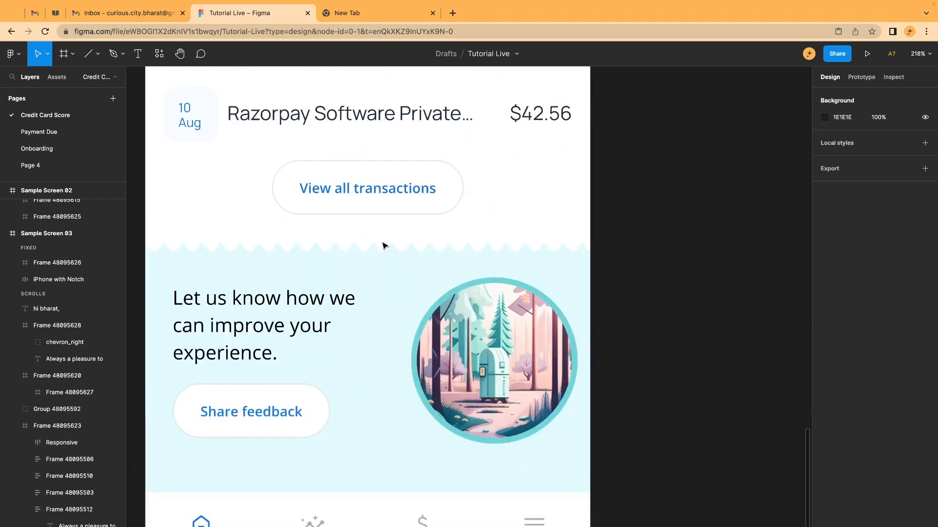
{"action": "left_click", "coordinate": [376, 248]}
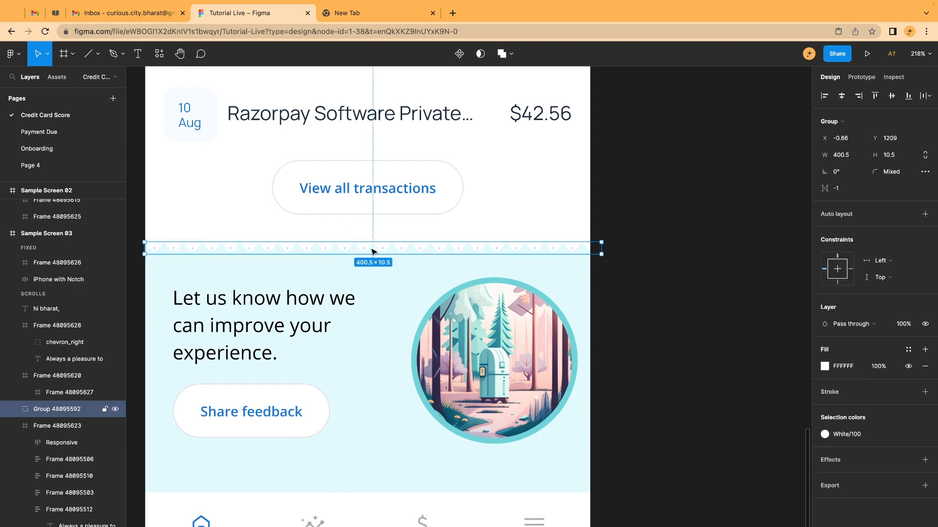
Draw an open zigzag line with three downward points using the Pen tool on the empty canvas beside Sample Screen 03
{"action": "left_click", "coordinate": [118, 54]}
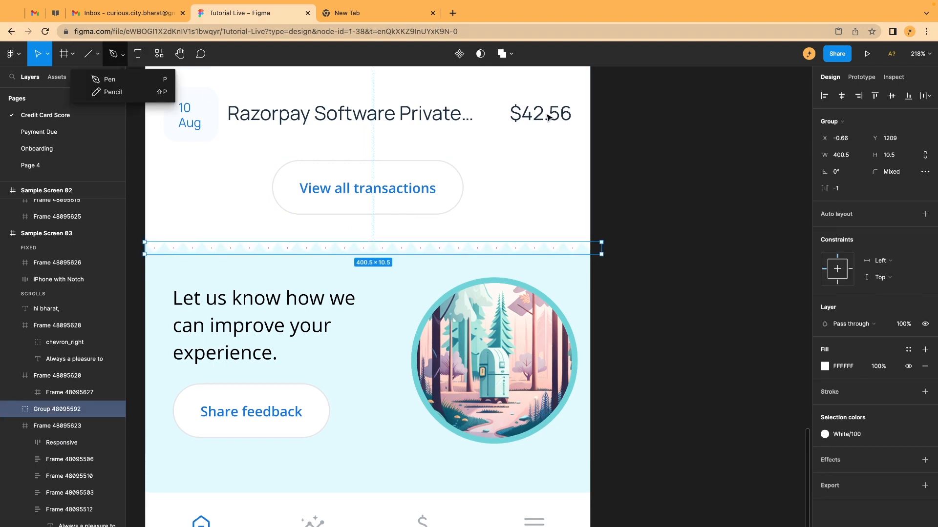
{"action": "scroll", "coordinate": [548, 165], "scroll_direction": "right", "scroll_amount": 3}
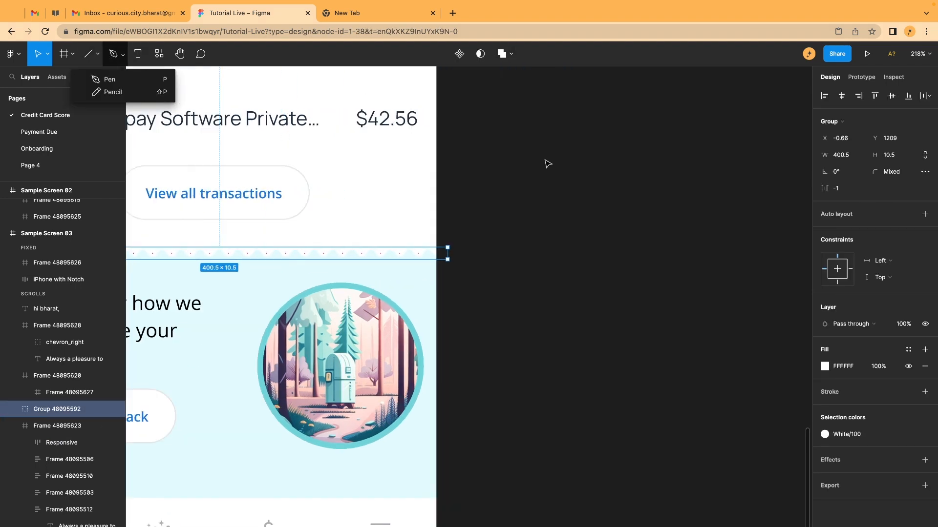
{"action": "left_click", "coordinate": [141, 80]}
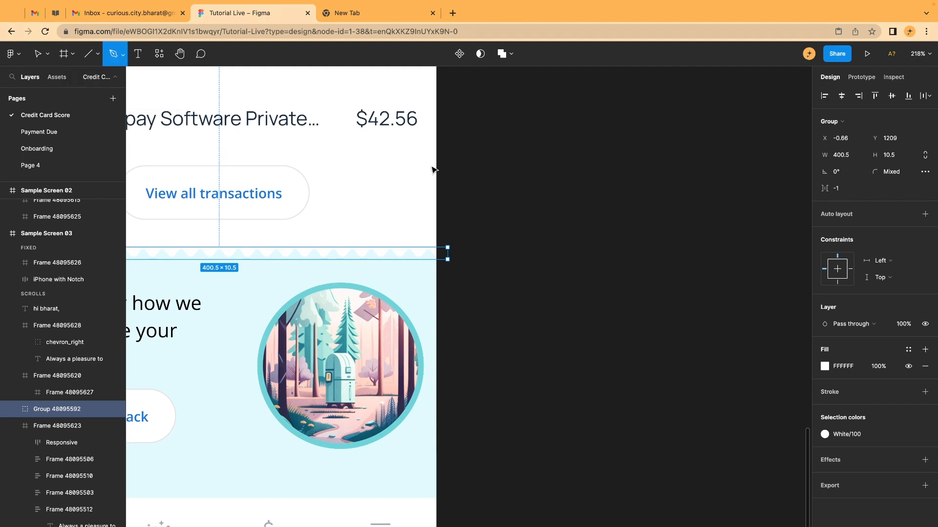
{"action": "left_click", "coordinate": [512, 208]}
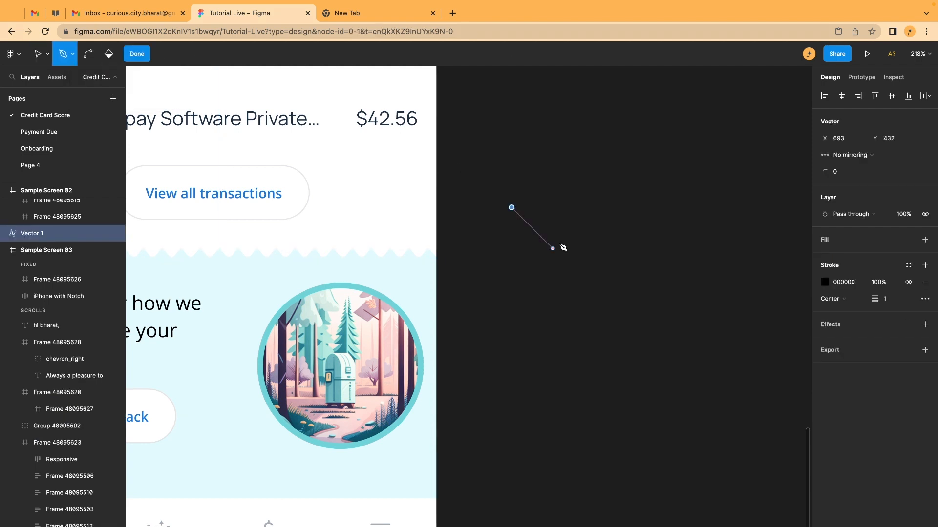
{"action": "left_click", "coordinate": [511, 266]}
{"action": "left_click", "coordinate": [535, 232]}
{"action": "left_click", "coordinate": [559, 208]}
{"action": "left_click", "coordinate": [584, 232]}
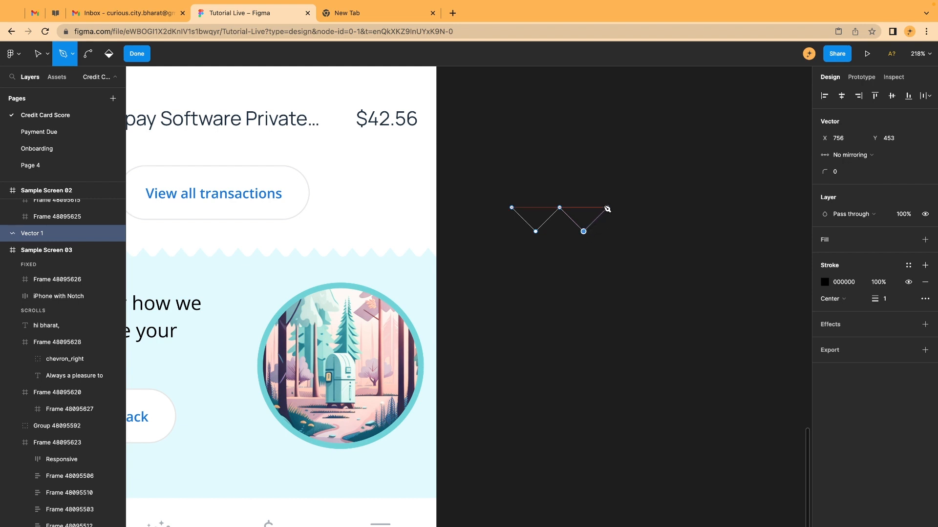
{"action": "left_click", "coordinate": [608, 208]}
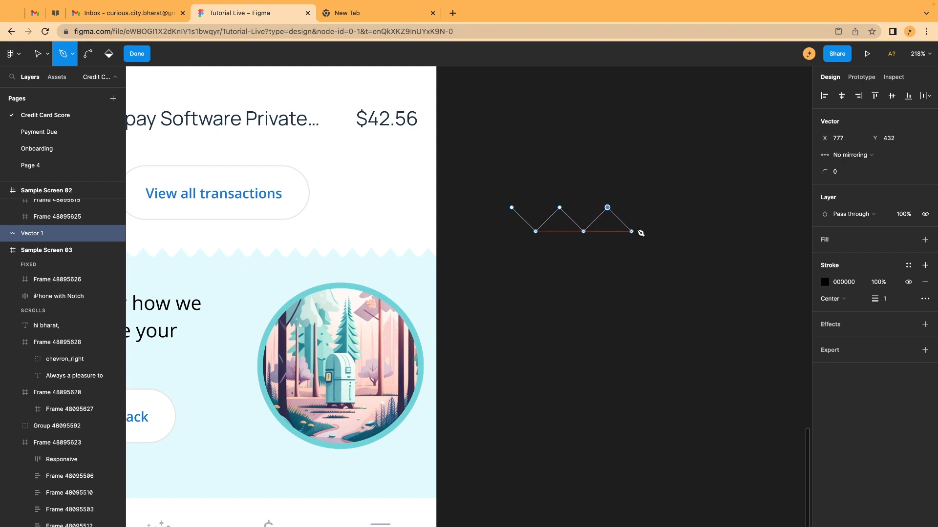
{"action": "left_click", "coordinate": [632, 231]}
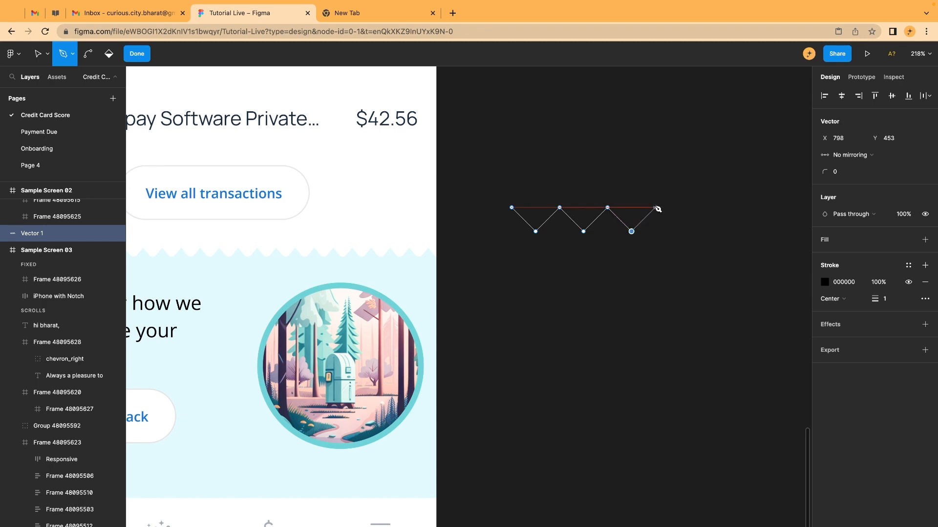
{"action": "left_click", "coordinate": [655, 207]}
Close the zigzag path with straight edges above it into a flat-topped shape about 130 × 47
{"action": "left_click", "coordinate": [655, 178]}
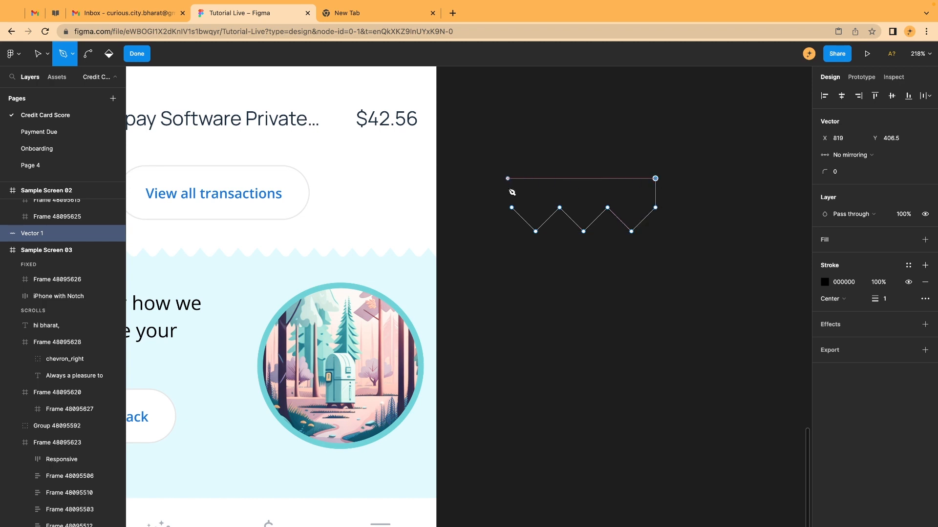
{"action": "left_click", "coordinate": [508, 178]}
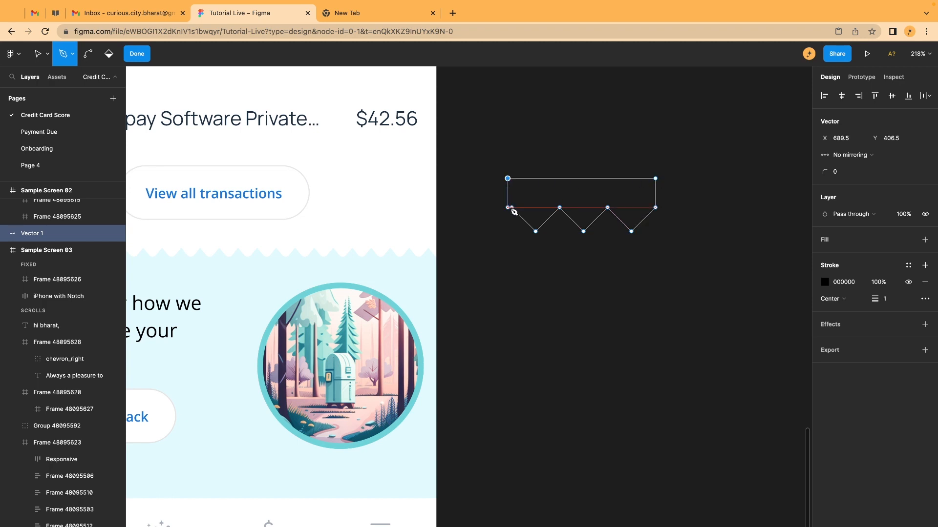
{"action": "left_click", "coordinate": [512, 208]}
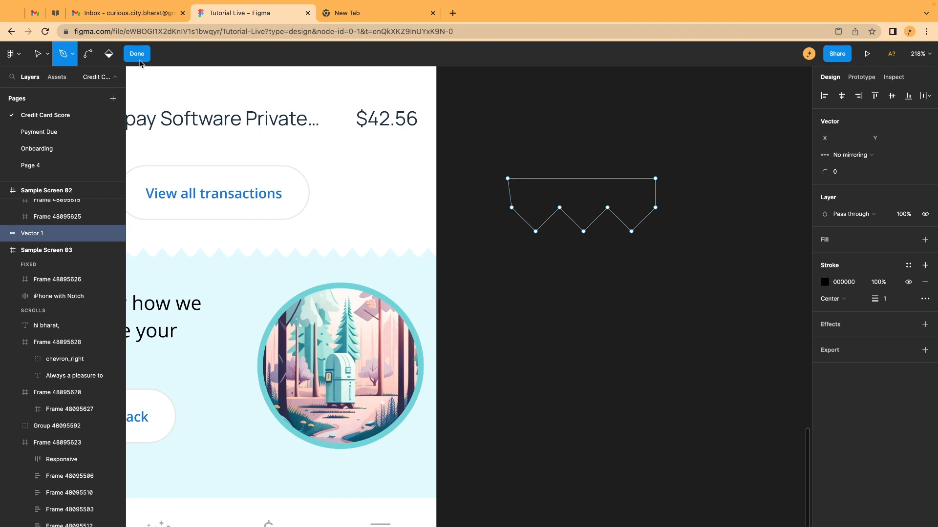
{"action": "key", "text": "Escape"}
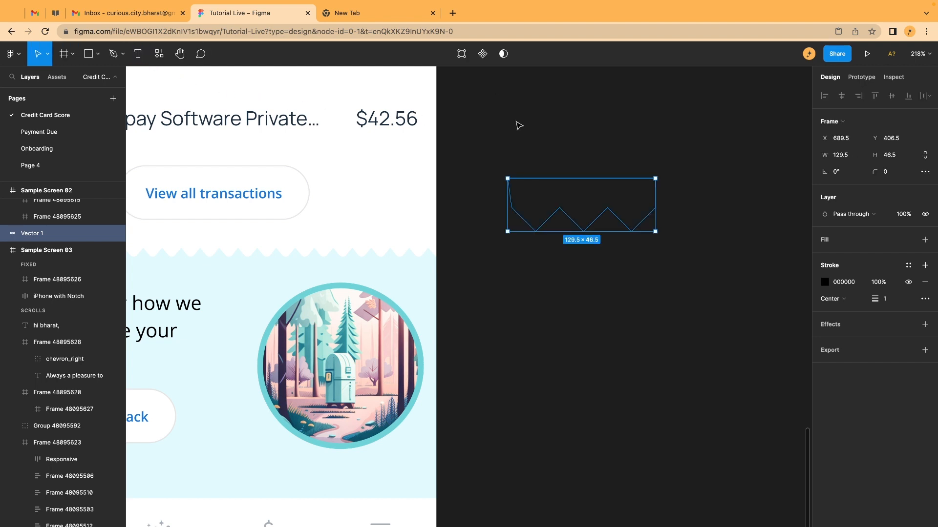
Delete the practice zigzag shape from the canvas
{"action": "left_click", "coordinate": [526, 163]}
{"action": "left_click_drag", "start_coordinate": [514, 154], "coordinate": [613, 252]}
{"action": "key", "text": "Delete"}
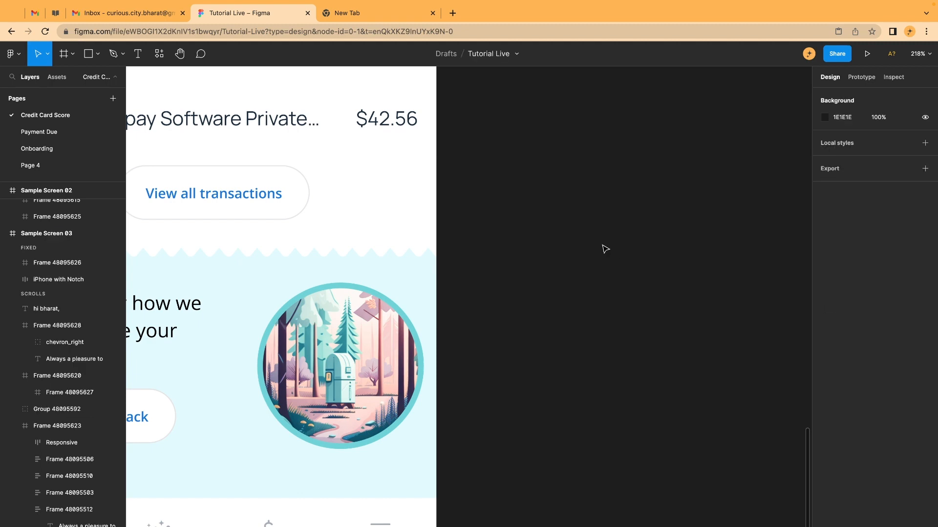
Duplicate Sample Screen 03's circular forest image onto the empty canvas beside the screen
{"action": "scroll", "coordinate": [606, 249], "scroll_direction": "down", "scroll_amount": 5}
{"action": "scroll", "coordinate": [606, 249], "scroll_direction": "left", "scroll_amount": 3}
{"action": "scroll", "coordinate": [585, 256], "scroll_direction": "up", "scroll_amount": 3}
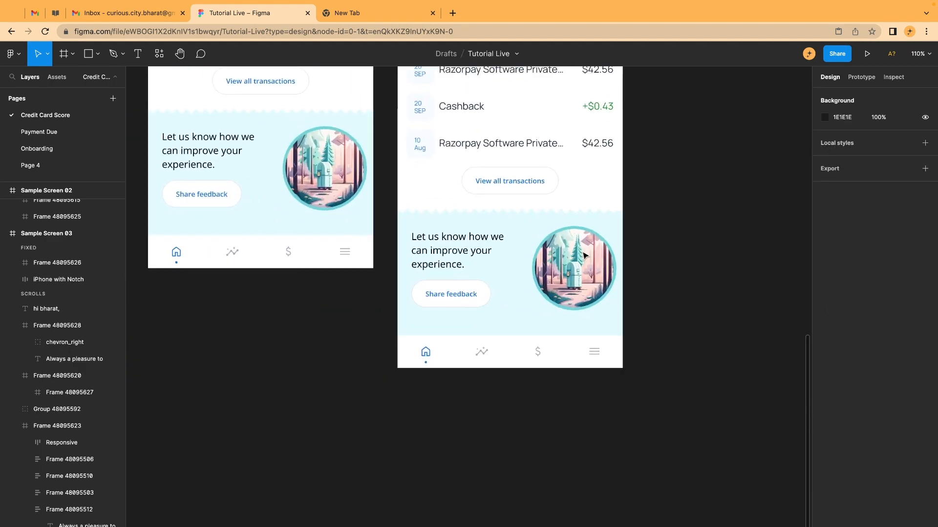
{"action": "left_click", "coordinate": [584, 256]}
{"action": "scroll", "coordinate": [558, 252], "scroll_direction": "right", "scroll_amount": 2}
{"action": "scroll", "coordinate": [558, 252], "scroll_direction": "up", "scroll_amount": 1}
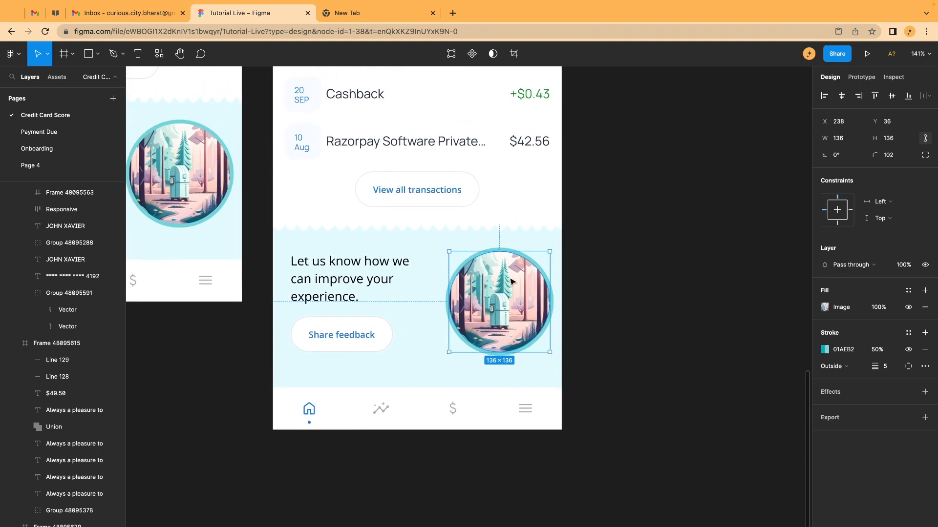
{"action": "left_click_drag", "start_coordinate": [492, 278], "coordinate": [692, 294]}
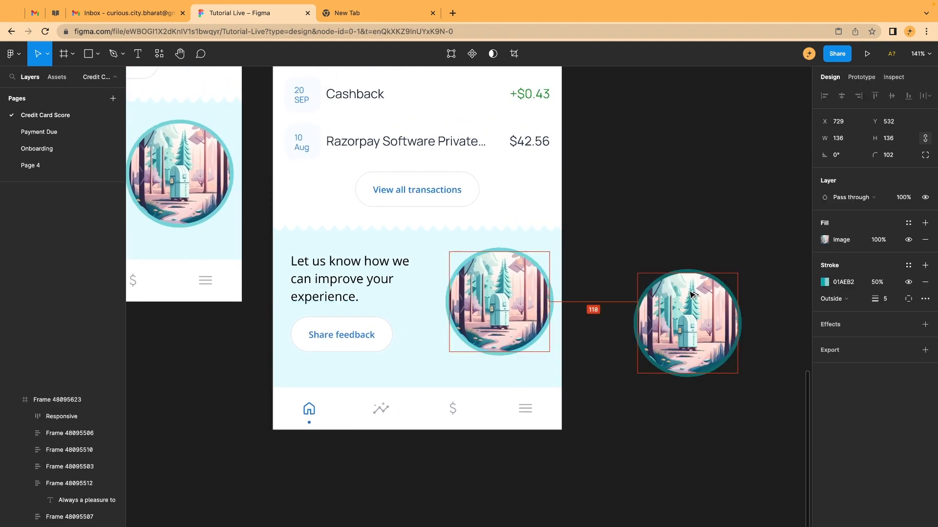
Remove the stroke from the duplicated forest image and set its corner radius to 0
{"action": "left_click", "coordinate": [925, 282]}
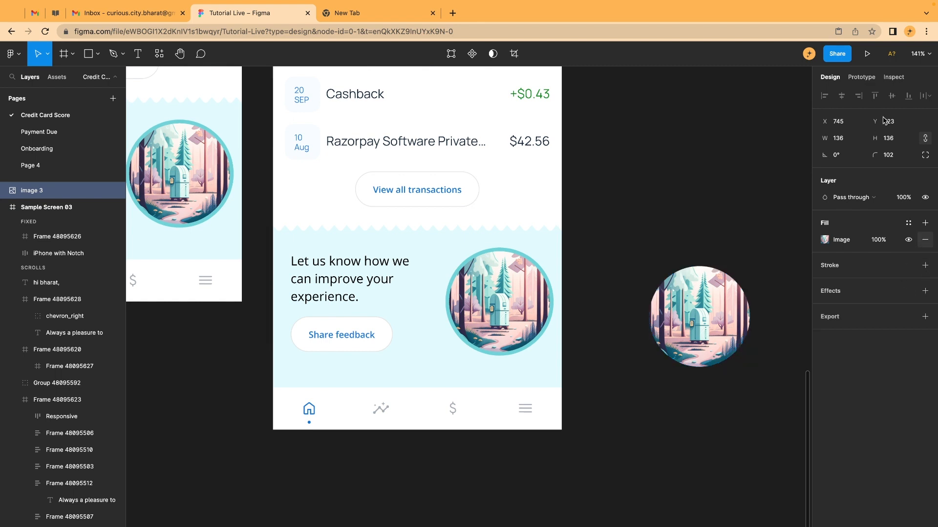
{"action": "left_click", "coordinate": [888, 155]}
{"action": "type", "text": "0"}
{"action": "key", "text": "Return"}
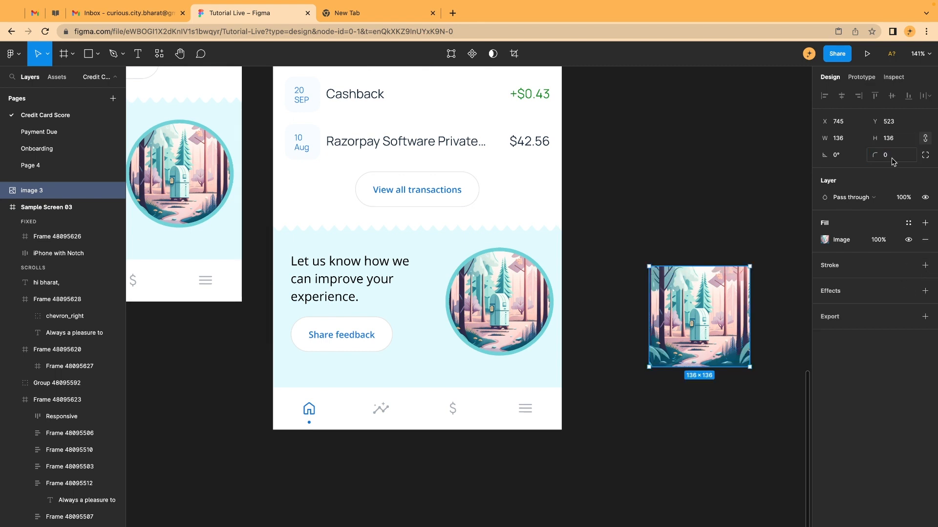
{"action": "left_click", "coordinate": [688, 207]}
Try rounding the square forest image into a circle with a corner radius of 68, and undo the rounding
{"action": "scroll", "coordinate": [687, 207], "scroll_direction": "right", "scroll_amount": 5}
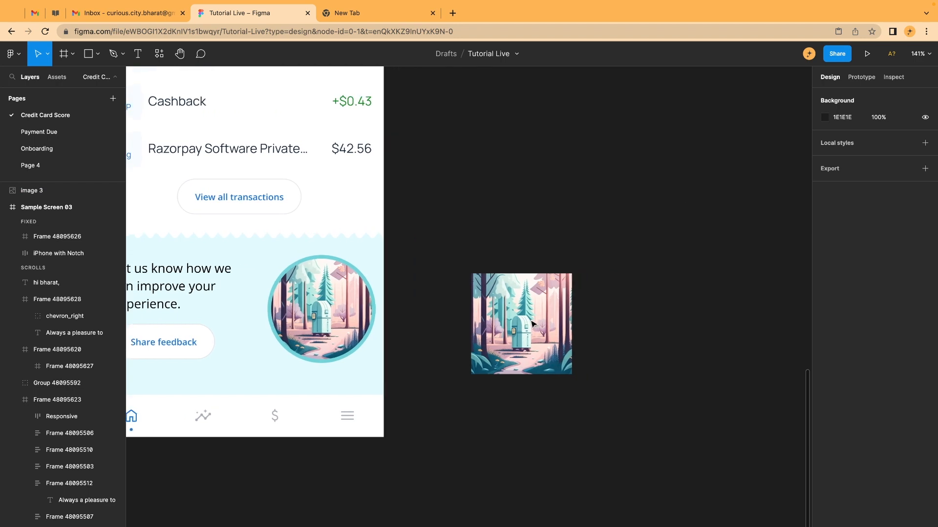
{"action": "left_click", "coordinate": [544, 300]}
{"action": "scroll", "coordinate": [543, 300], "scroll_direction": "up", "scroll_amount": 5}
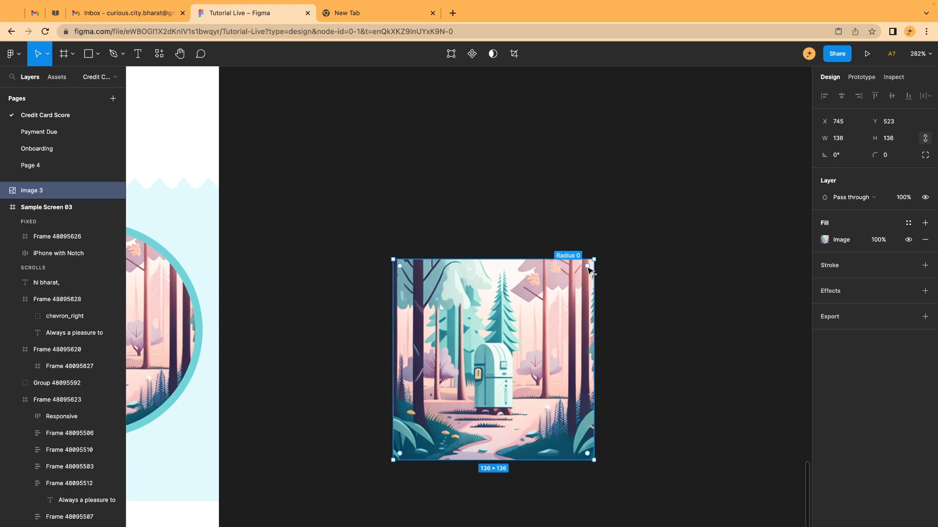
{"action": "left_click_drag", "start_coordinate": [588, 267], "coordinate": [462, 378]}
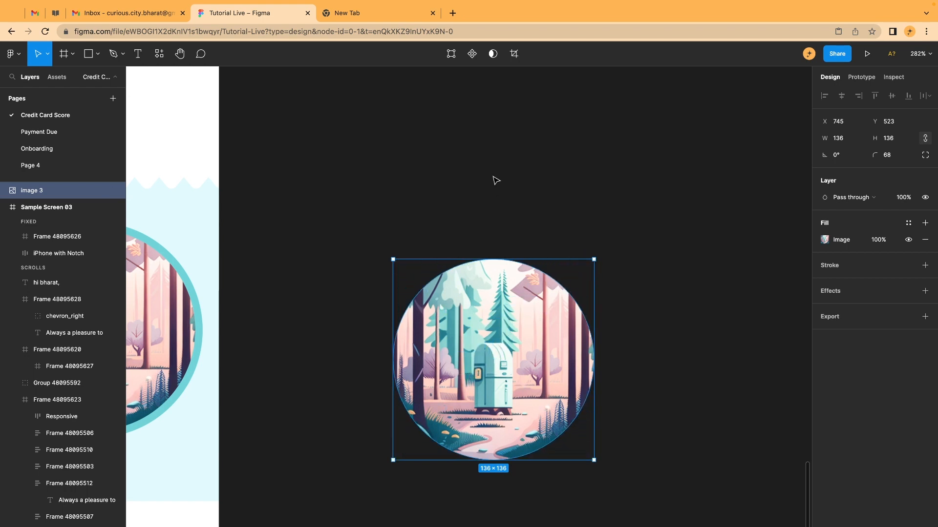
{"action": "left_click", "coordinate": [494, 177]}
{"action": "key", "text": "super+z"}
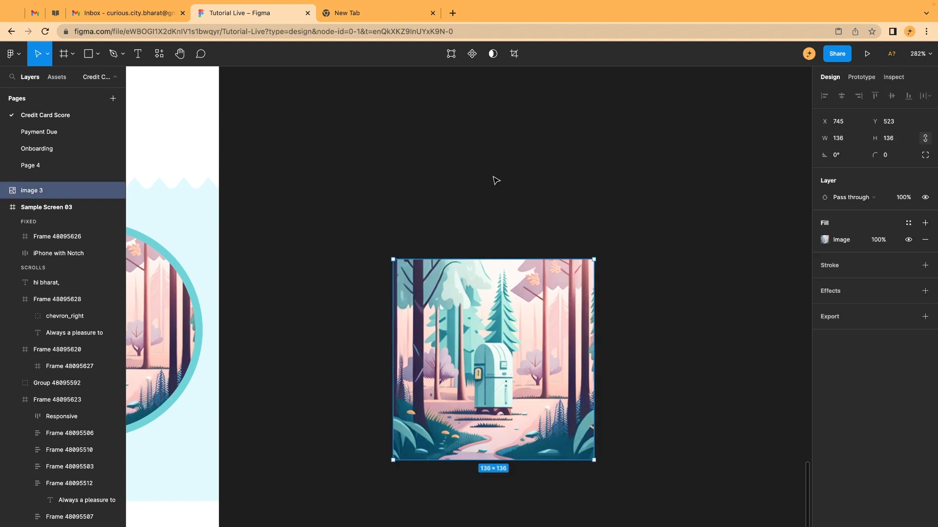
{"action": "left_click", "coordinate": [494, 181]}
Place a 100 × 100 triangle with the Polygon tool on the empty canvas above the square forest image
{"action": "scroll", "coordinate": [495, 180], "scroll_direction": "right", "scroll_amount": 5}
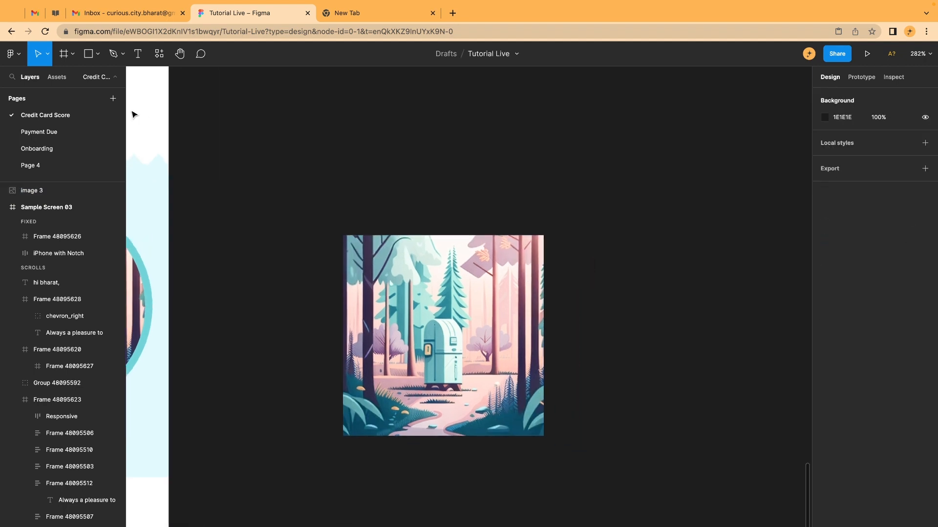
{"action": "left_click", "coordinate": [98, 55]}
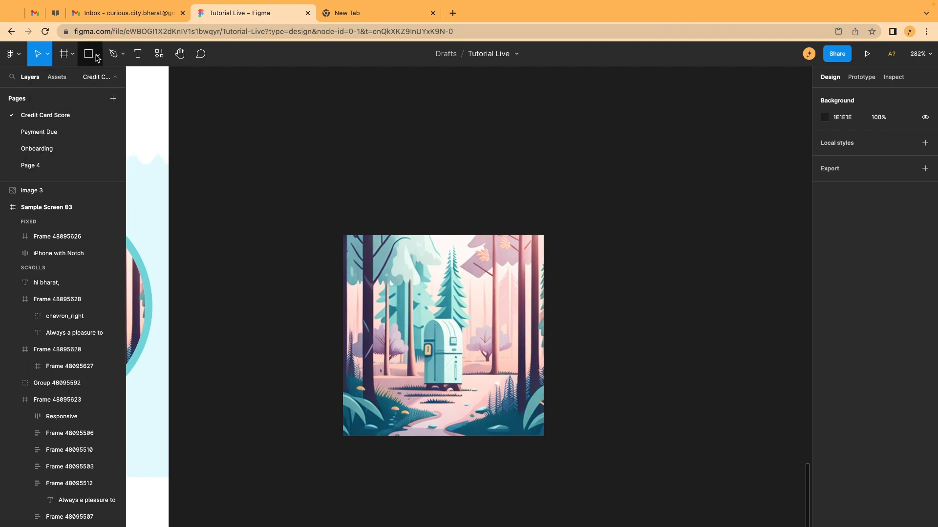
{"action": "left_click", "coordinate": [98, 55]}
{"action": "left_click", "coordinate": [98, 55]}
{"action": "left_click", "coordinate": [98, 55]}
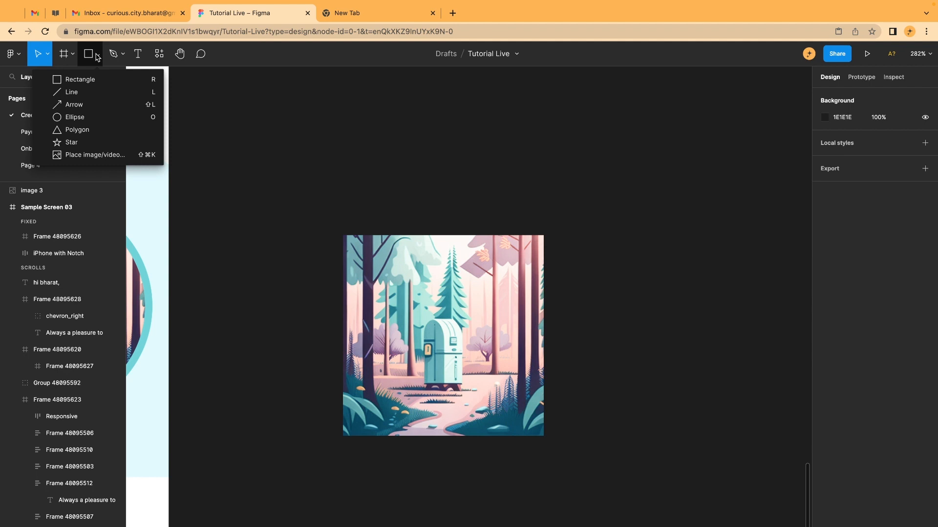
{"action": "left_click", "coordinate": [74, 129]}
{"action": "left_click", "coordinate": [559, 174]}
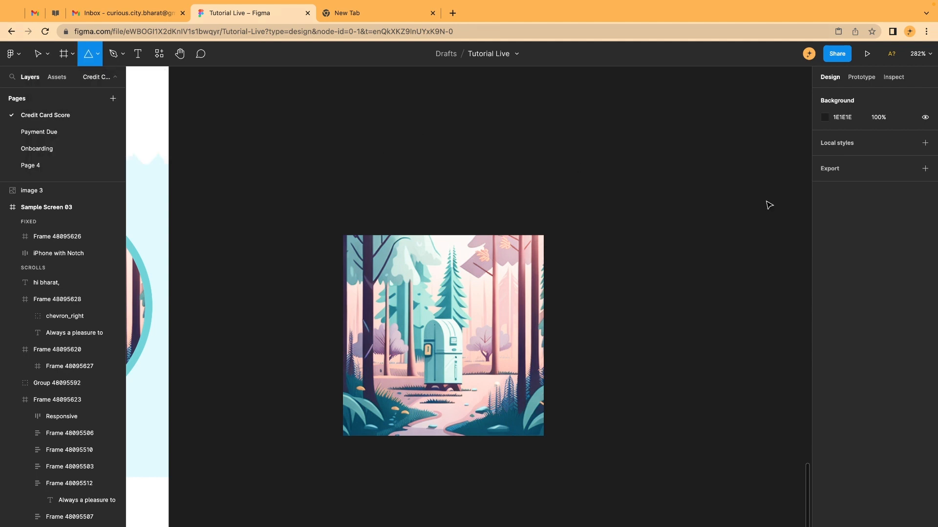
{"action": "left_click", "coordinate": [681, 128]}
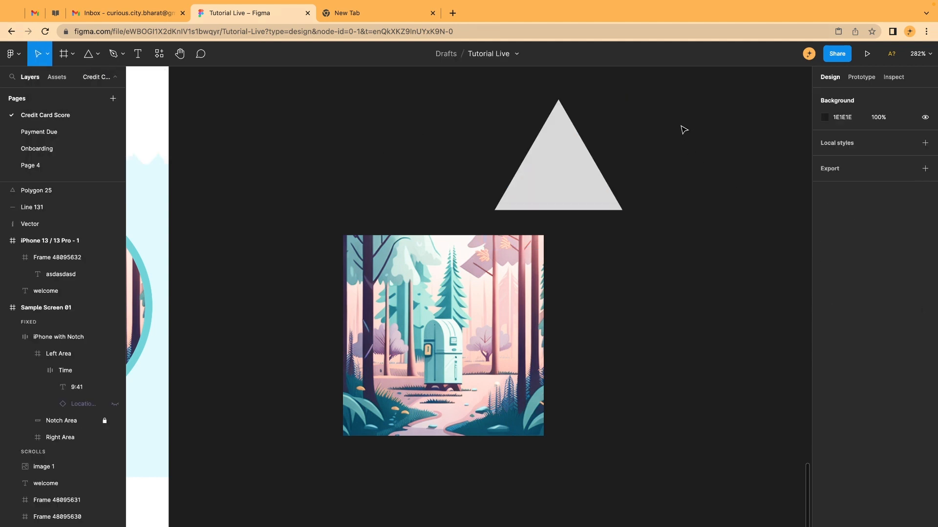
Move the grey triangle onto the square forest image so it covers the trailer in the centre
{"action": "left_click_drag", "start_coordinate": [564, 166], "coordinate": [450, 338]}
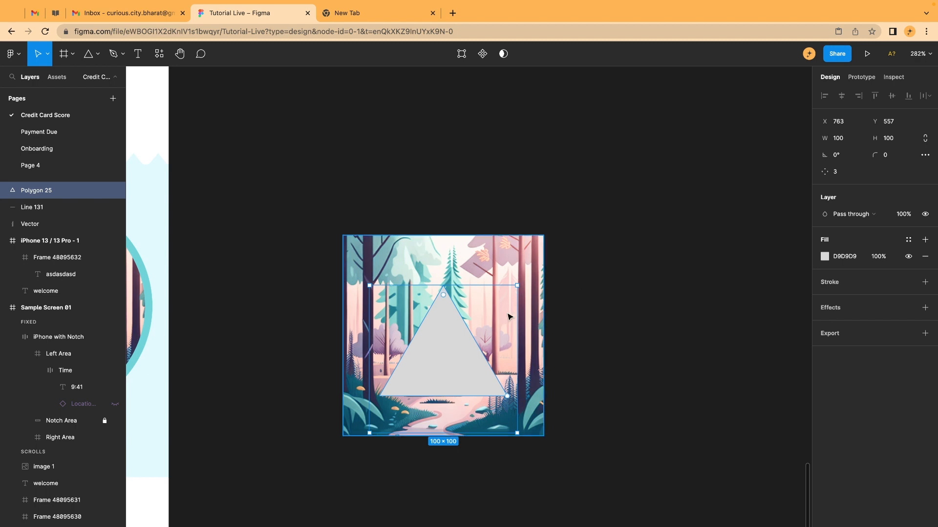
{"action": "left_click", "coordinate": [571, 216]}
{"action": "scroll", "coordinate": [579, 222], "scroll_direction": "down", "scroll_amount": 1}
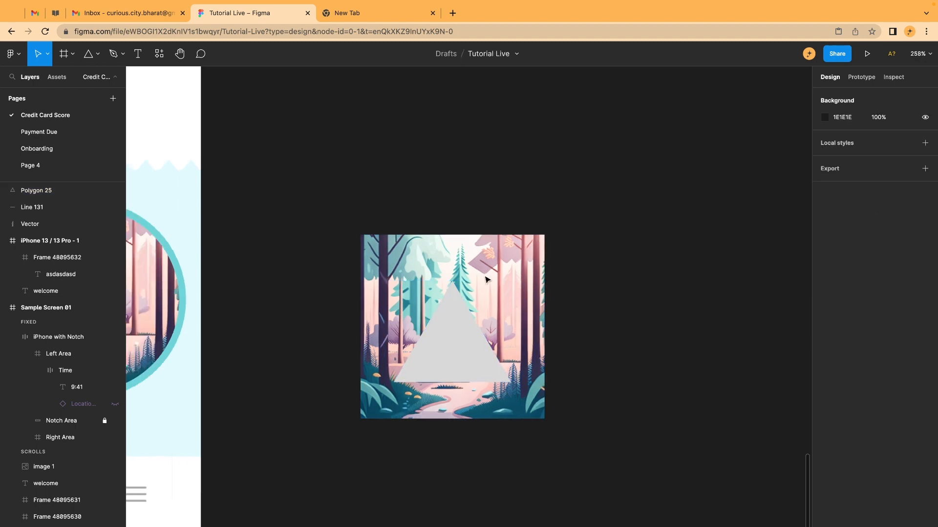
{"action": "left_click", "coordinate": [438, 318]}
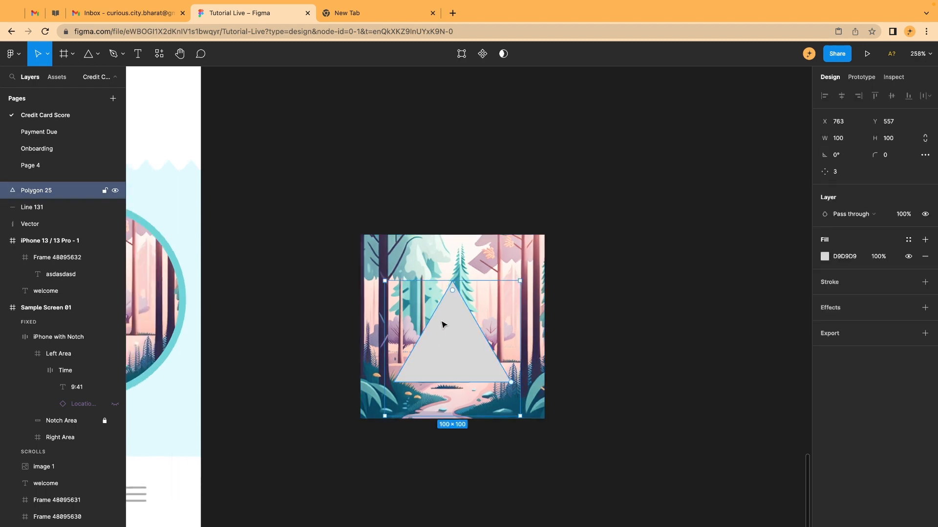
{"action": "left_click", "coordinate": [503, 204]}
Move the blue wave vector slightly up and away from Sample Screen 03
{"action": "scroll", "coordinate": [503, 204], "scroll_direction": "down", "scroll_amount": 10}
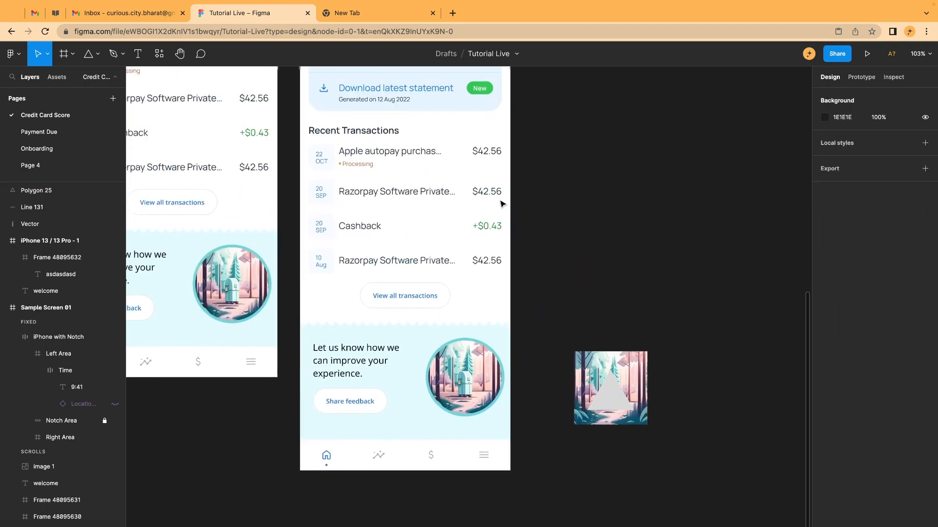
{"action": "scroll", "coordinate": [494, 204], "scroll_direction": "up", "scroll_amount": 5}
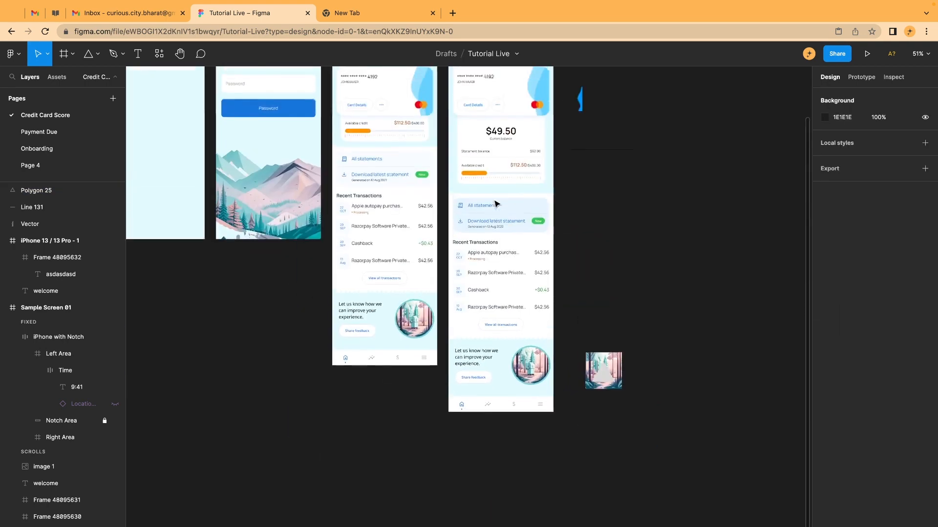
{"action": "scroll", "coordinate": [591, 230], "scroll_direction": "up", "scroll_amount": 5}
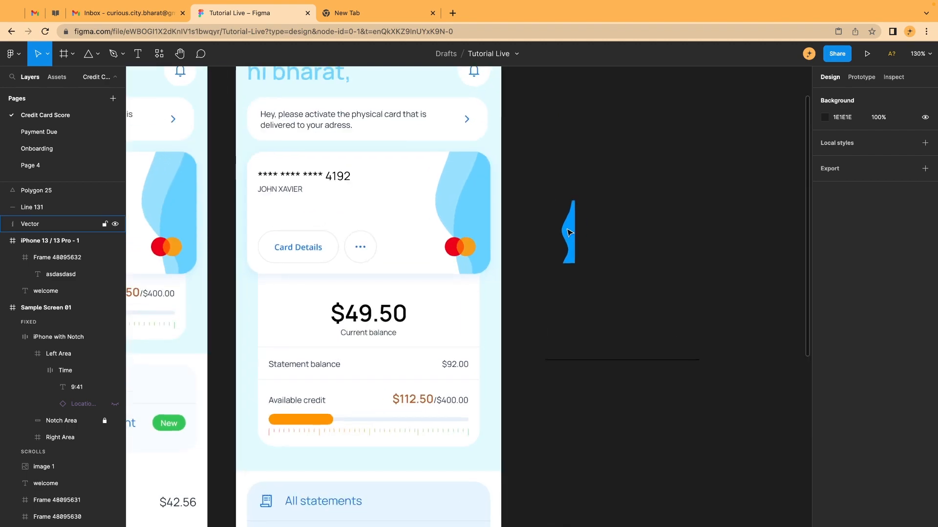
{"action": "left_click", "coordinate": [569, 232]}
{"action": "left_click_drag", "start_coordinate": [568, 230], "coordinate": [586, 221]}
{"action": "scroll", "coordinate": [594, 214], "scroll_direction": "down", "scroll_amount": 5}
{"action": "scroll", "coordinate": [594, 214], "scroll_direction": "right", "scroll_amount": 2}
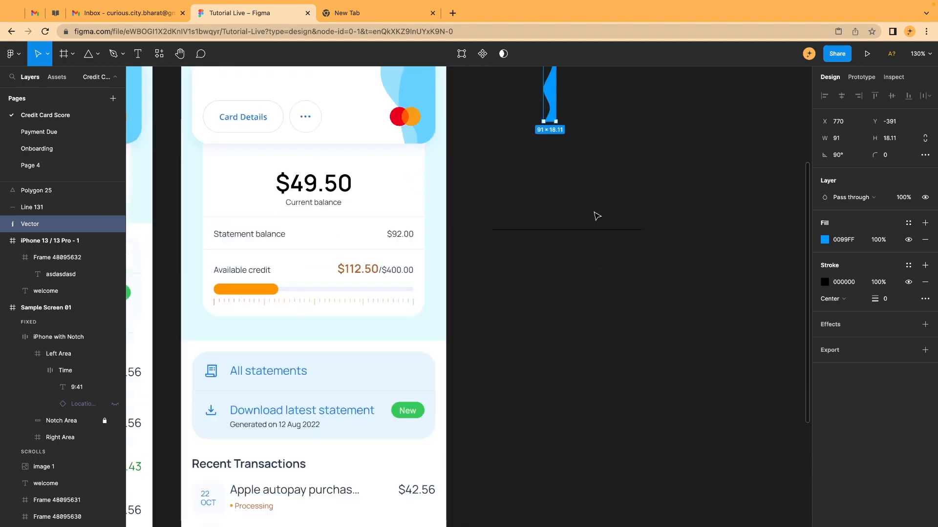
Send the grey triangle backward through the layer order until it lies behind the forest image
{"action": "scroll", "coordinate": [576, 142], "scroll_direction": "down", "scroll_amount": 5}
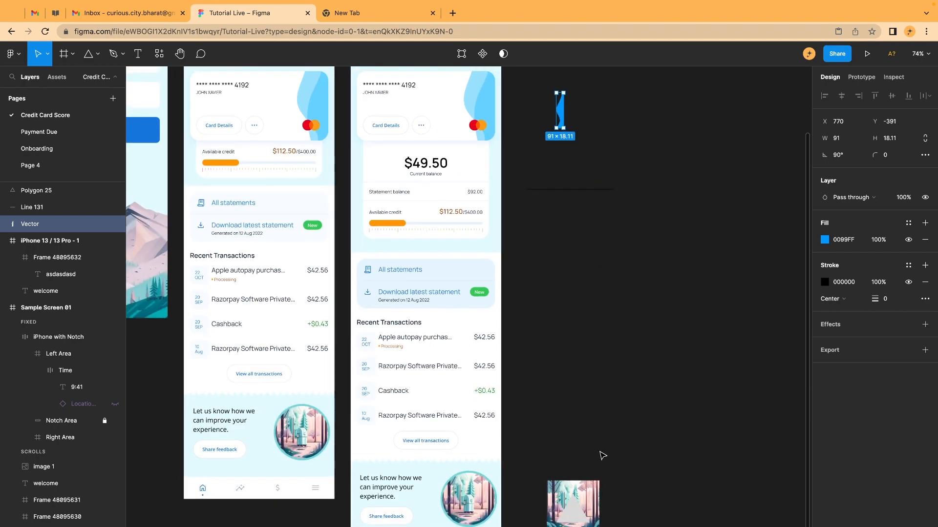
{"action": "scroll", "coordinate": [614, 512], "scroll_direction": "up", "scroll_amount": 10}
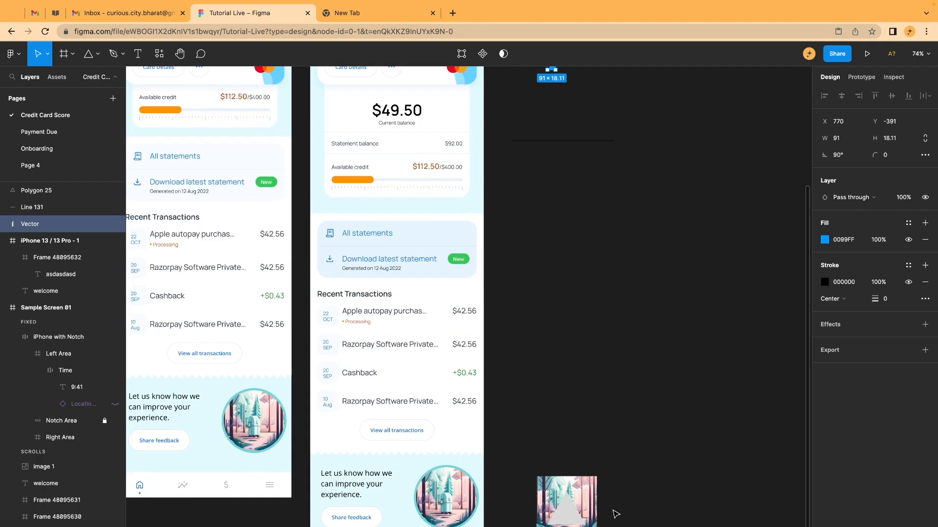
{"action": "scroll", "coordinate": [521, 353], "scroll_direction": "up", "scroll_amount": 8}
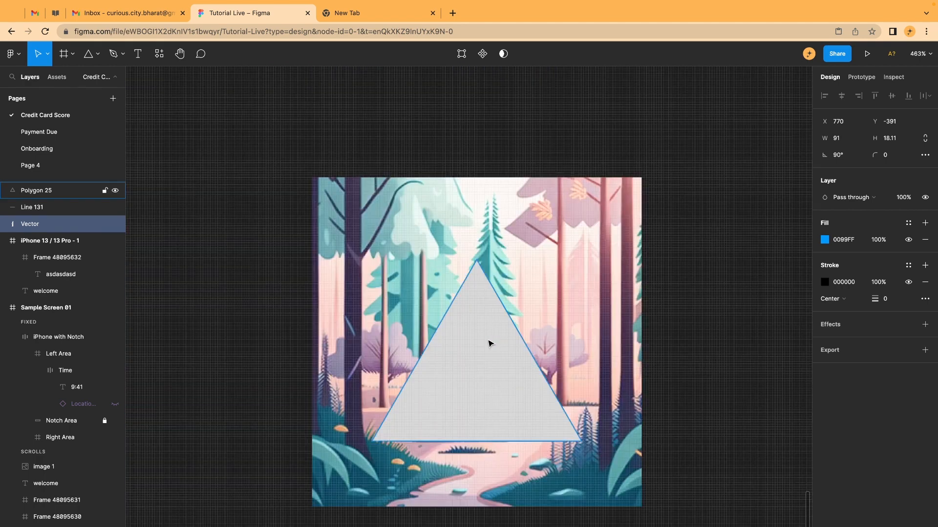
{"action": "left_click", "coordinate": [490, 343]}
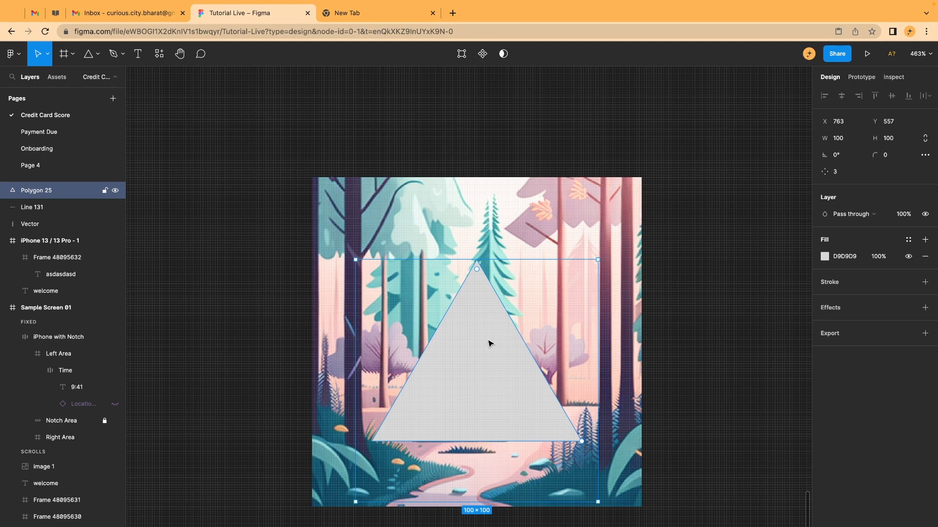
{"action": "key", "text": "super+["}
{"action": "key", "text": "super+["}
{"action": "key", "text": "super+["}
{"action": "key", "text": "super+["}
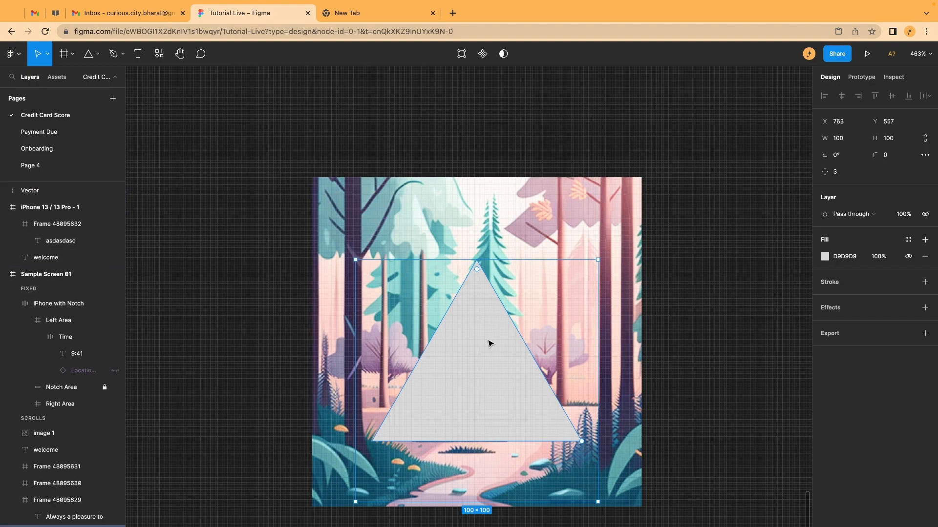
{"action": "key", "text": "super+["}
{"action": "key", "text": "super+["}
{"action": "key", "text": "super+["}
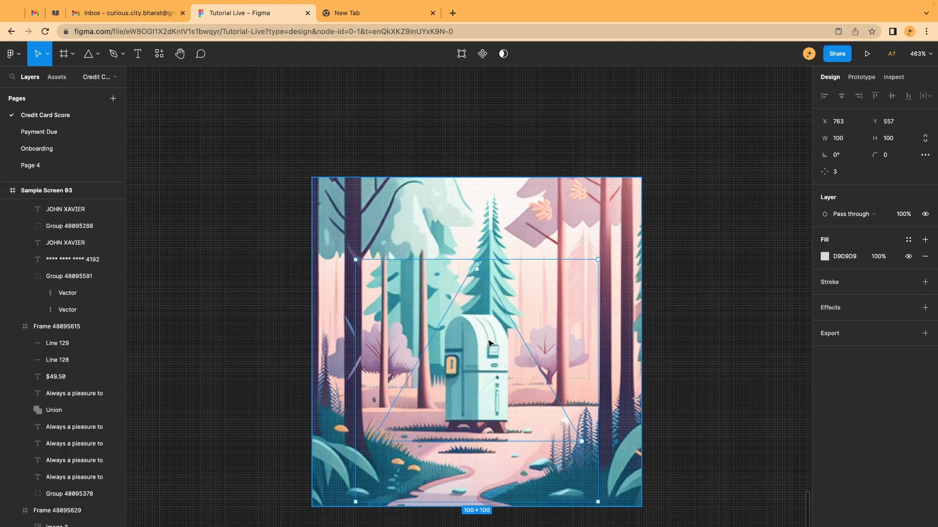
Bring the triangle in front of the forest image and move it up to Y 546
{"action": "key", "text": "]"}
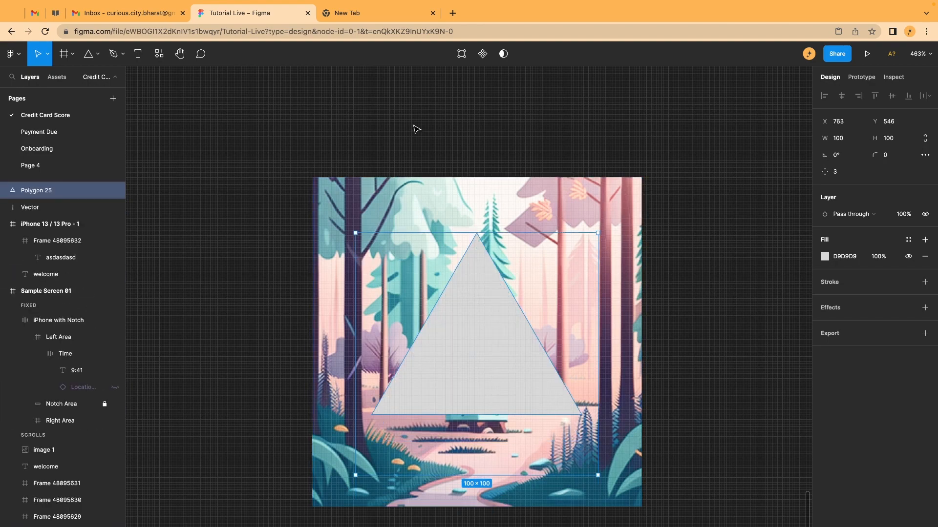
{"action": "left_click", "coordinate": [406, 123]}
{"action": "left_click", "coordinate": [485, 321]}
{"action": "right_click", "coordinate": [484, 320]}
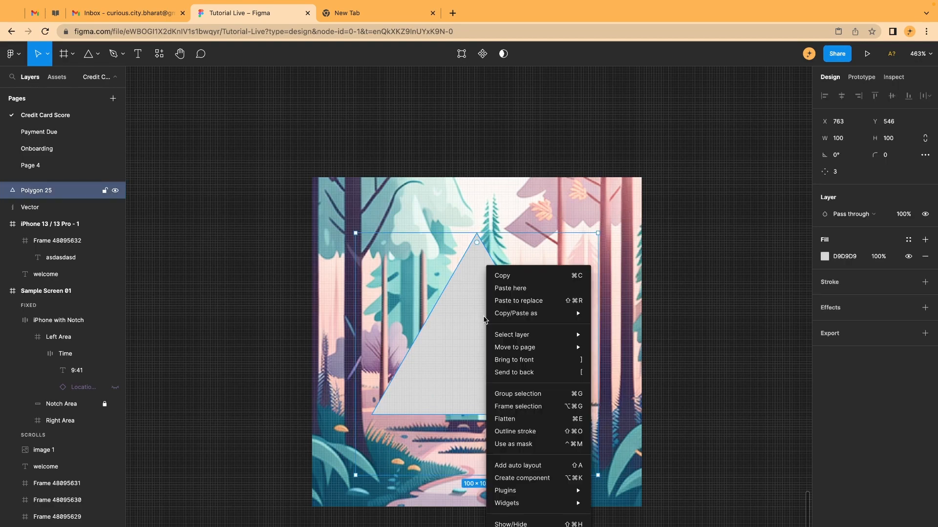
{"action": "mouse_move", "coordinate": [494, 323]}
{"action": "mouse_move", "coordinate": [535, 351]}
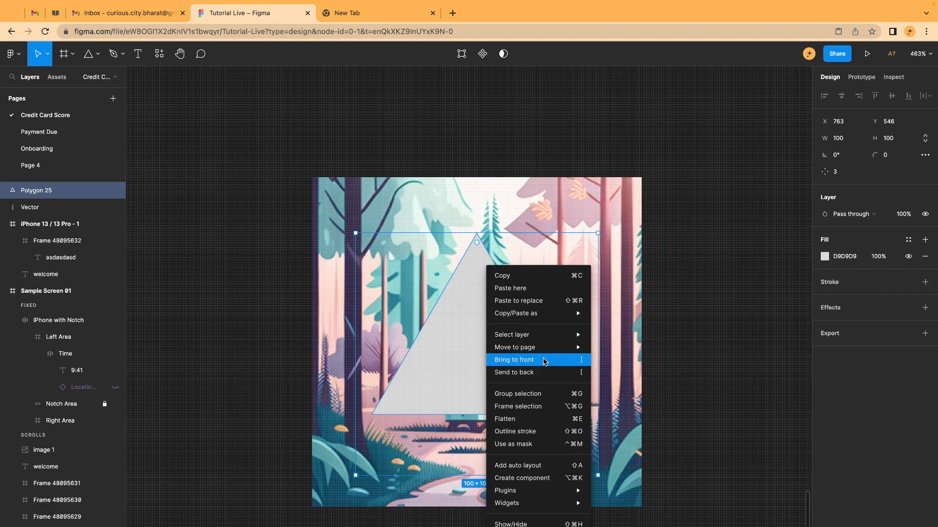
{"action": "left_click", "coordinate": [696, 270]}
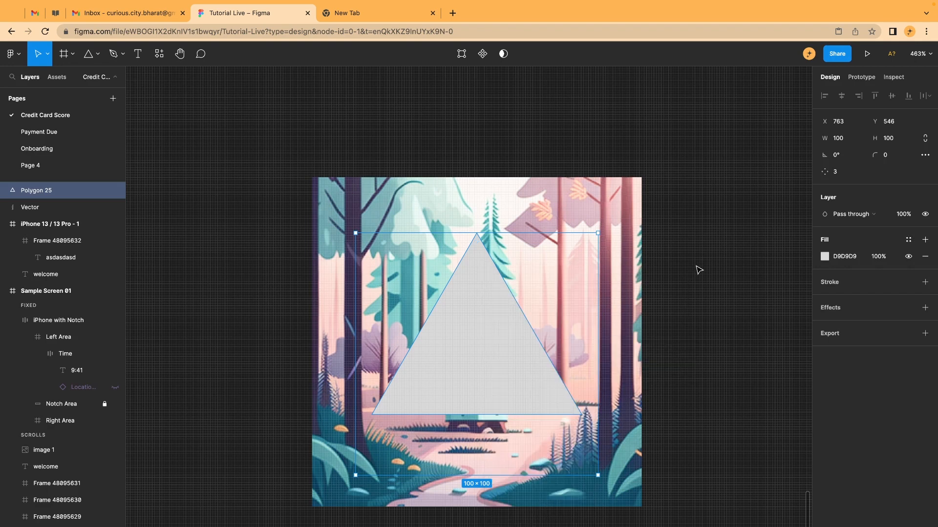
Send the grey triangle behind the square forest image
{"action": "left_click", "coordinate": [709, 235]}
{"action": "left_click", "coordinate": [470, 369]}
{"action": "key", "text": "alt+super+["}
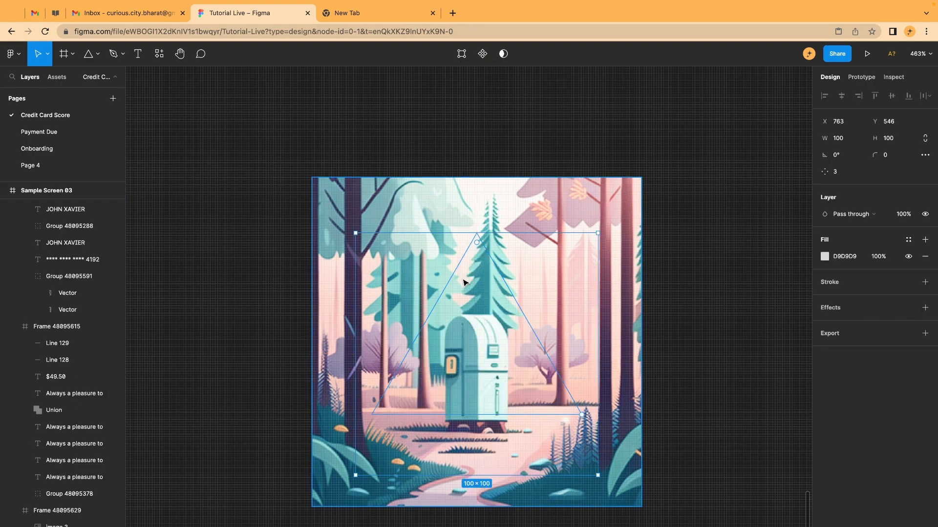
Mask the forest image with the triangle so only the triangular part shows
{"action": "left_click", "coordinate": [409, 141]}
{"action": "left_click_drag", "start_coordinate": [381, 126], "coordinate": [599, 465]}
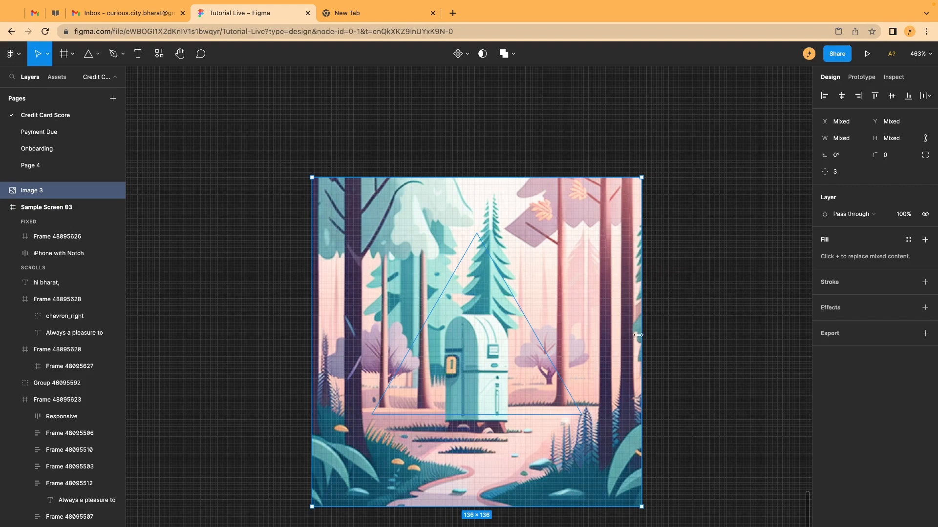
{"action": "left_click", "coordinate": [485, 54]}
{"action": "left_click", "coordinate": [476, 131]}
{"action": "scroll", "coordinate": [476, 131], "scroll_direction": "down", "scroll_amount": 5}
{"action": "scroll", "coordinate": [476, 132], "scroll_direction": "up", "scroll_amount": 3}
{"action": "scroll", "coordinate": [476, 132], "scroll_direction": "left", "scroll_amount": 2}
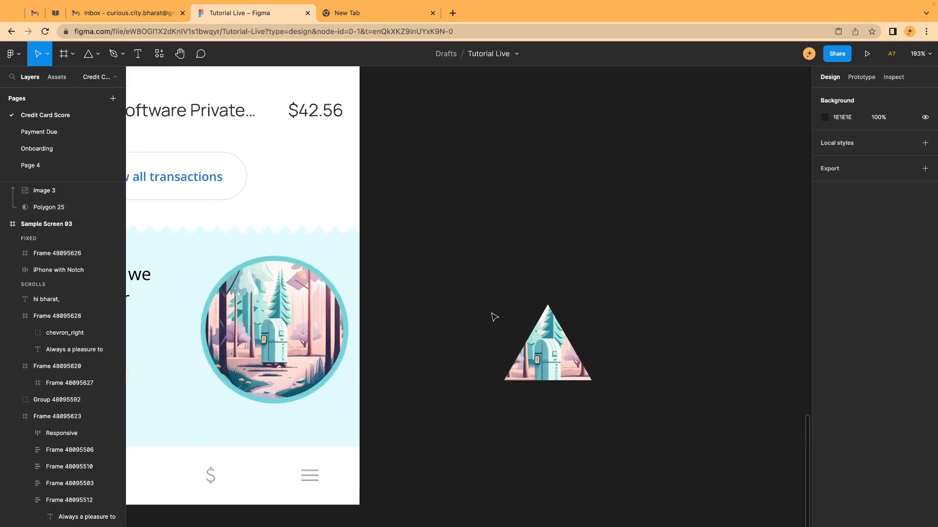
Delete the triangular forest mask group from the canvas
{"action": "left_click", "coordinate": [570, 367]}
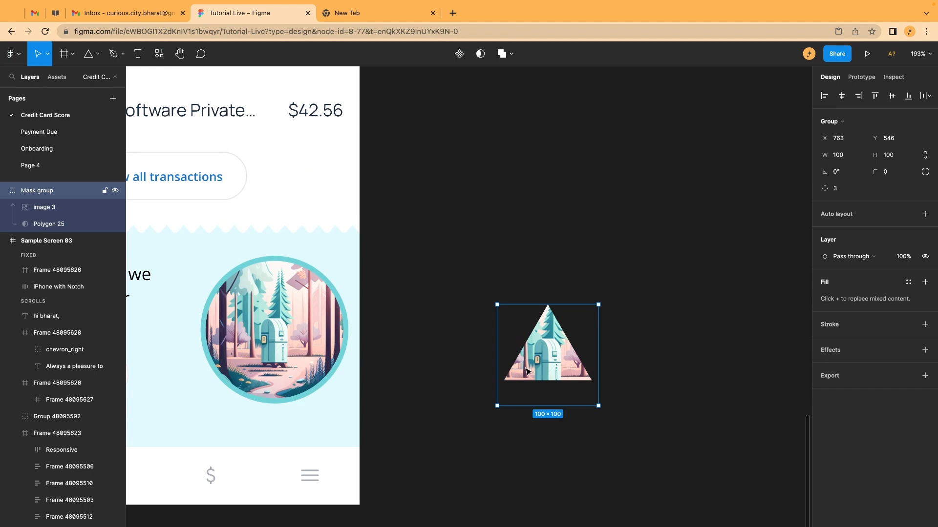
{"action": "scroll", "coordinate": [526, 371], "scroll_direction": "down", "scroll_amount": 5}
{"action": "left_click_drag", "start_coordinate": [499, 288], "coordinate": [618, 425]}
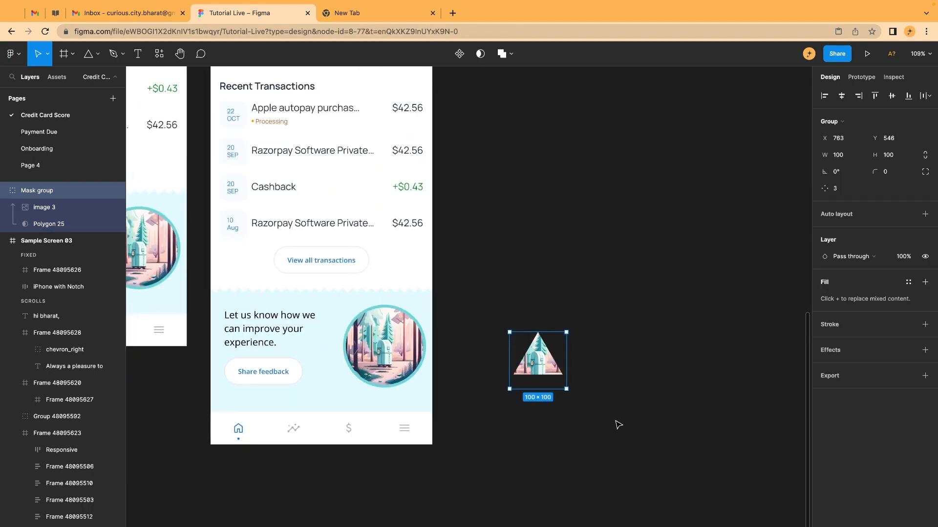
{"action": "key", "text": "Delete"}
Delete the leftover blue wave vector and practice line beside Sample Screen 03
{"action": "scroll", "coordinate": [446, 389], "scroll_direction": "up", "scroll_amount": 10}
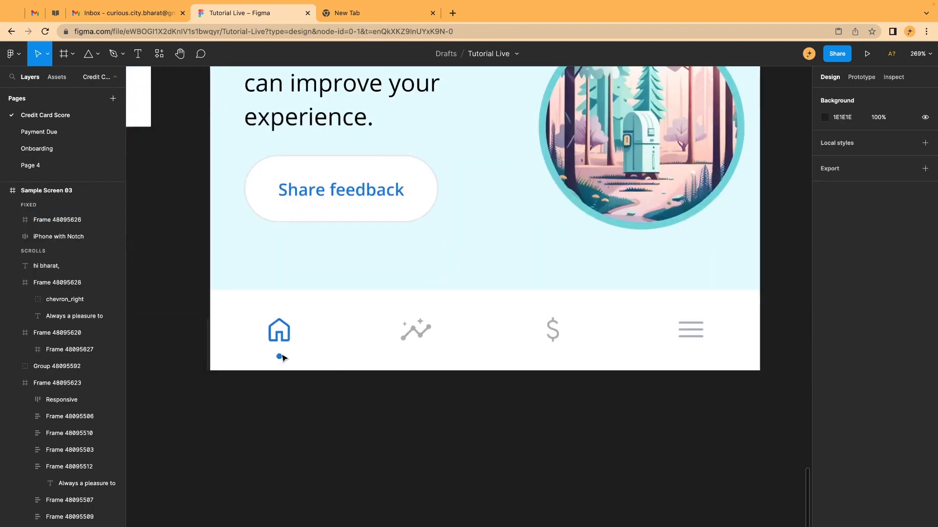
{"action": "scroll", "coordinate": [490, 338], "scroll_direction": "down", "scroll_amount": 5}
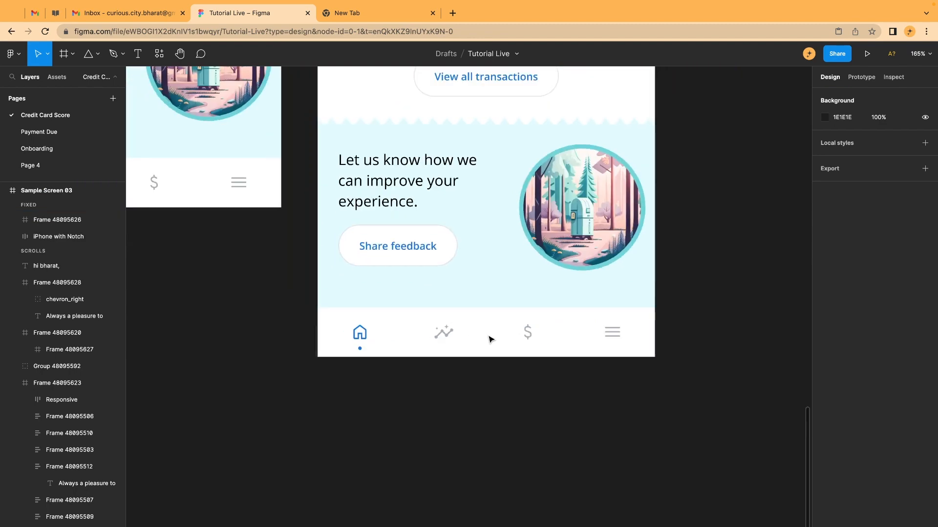
{"action": "scroll", "coordinate": [425, 360], "scroll_direction": "down", "scroll_amount": 8}
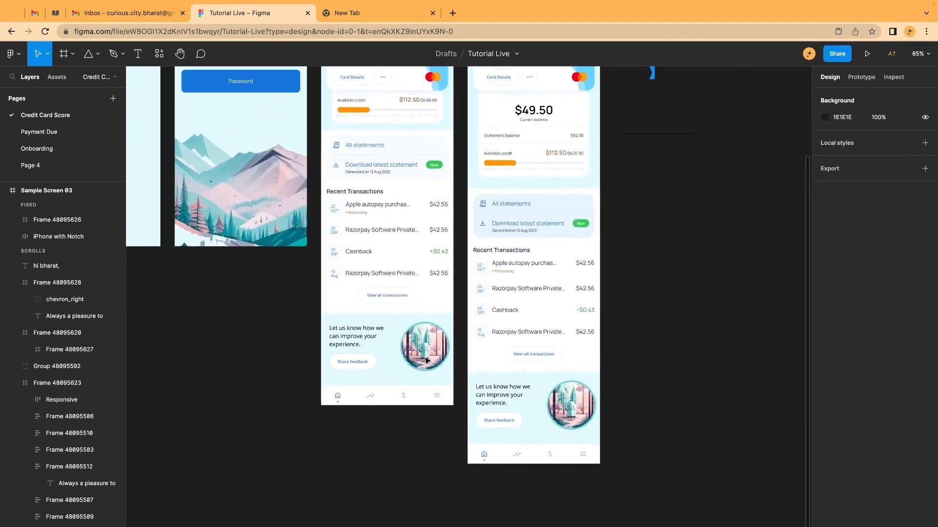
{"action": "scroll", "coordinate": [425, 358], "scroll_direction": "down", "scroll_amount": 10}
{"action": "scroll", "coordinate": [426, 357], "scroll_direction": "up", "scroll_amount": 5}
{"action": "scroll", "coordinate": [425, 342], "scroll_direction": "left", "scroll_amount": 2}
{"action": "left_click_drag", "start_coordinate": [617, 179], "coordinate": [661, 262]}
{"action": "key", "text": "Delete"}
Move the iPhone 13 / 13 Pro - 1 frame farther from the sample screens, and select Sample Screens 01 to 03 together
{"action": "scroll", "coordinate": [463, 129], "scroll_direction": "up", "scroll_amount": 3}
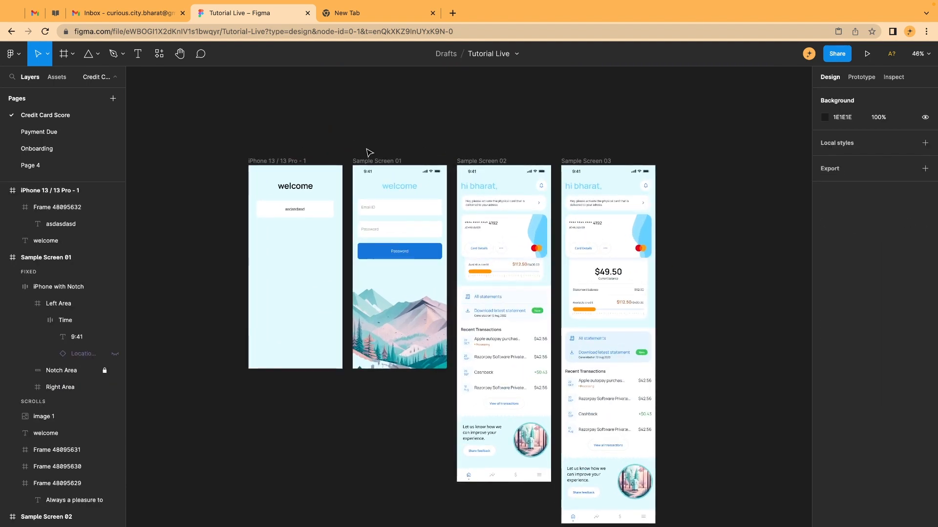
{"action": "left_click_drag", "start_coordinate": [281, 161], "coordinate": [215, 158]}
{"action": "left_click_drag", "start_coordinate": [321, 114], "coordinate": [694, 526]}
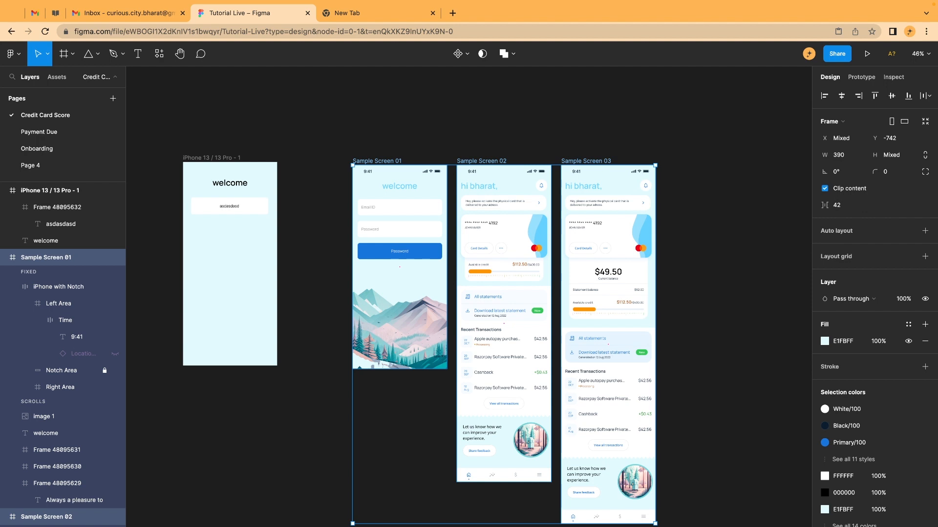
{"action": "left_click", "coordinate": [722, 308]}
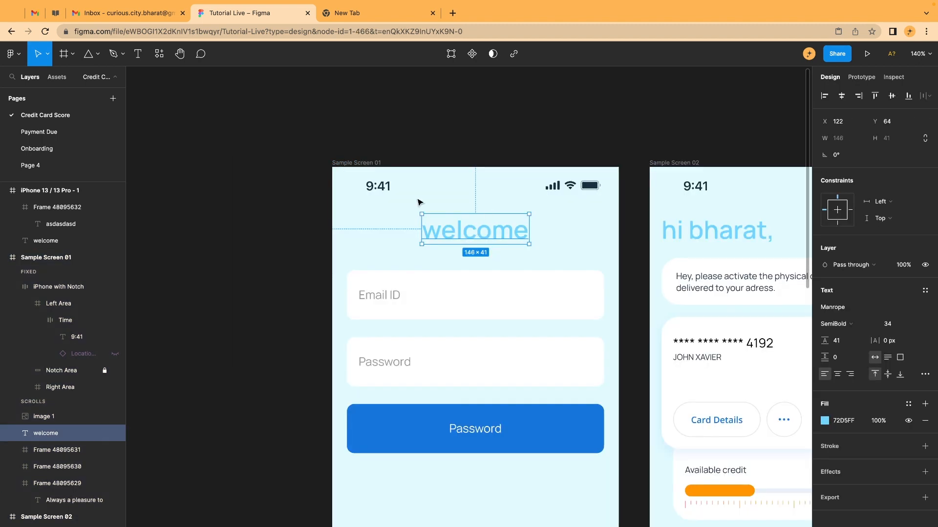
Fit all the screens in view and select the iPhone 13 / 13 Pro - 1 frame
{"action": "left_click", "coordinate": [391, 288]}
{"action": "key", "text": "shift+1"}
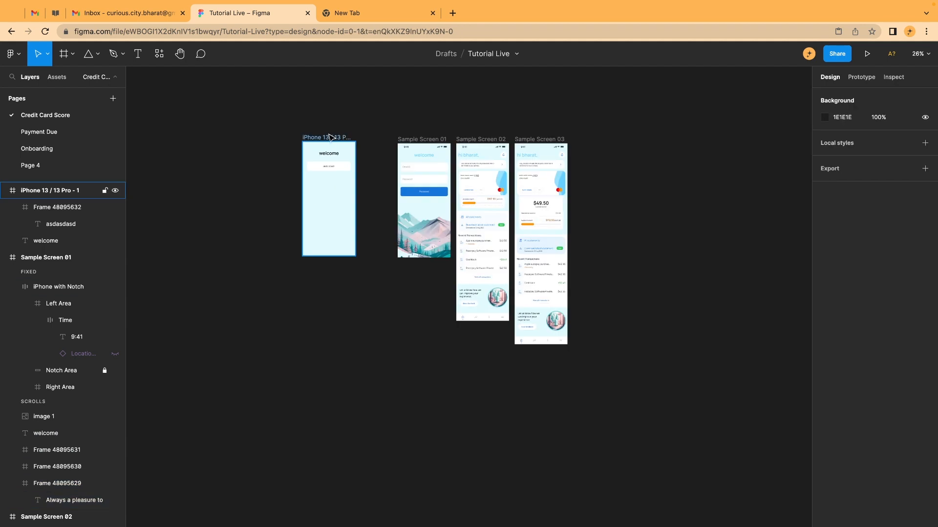
{"action": "left_click", "coordinate": [330, 139]}
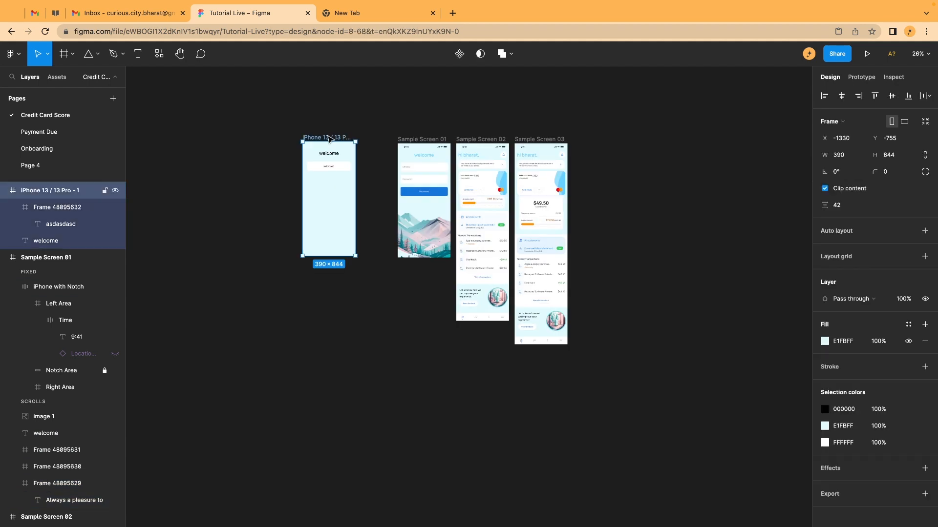